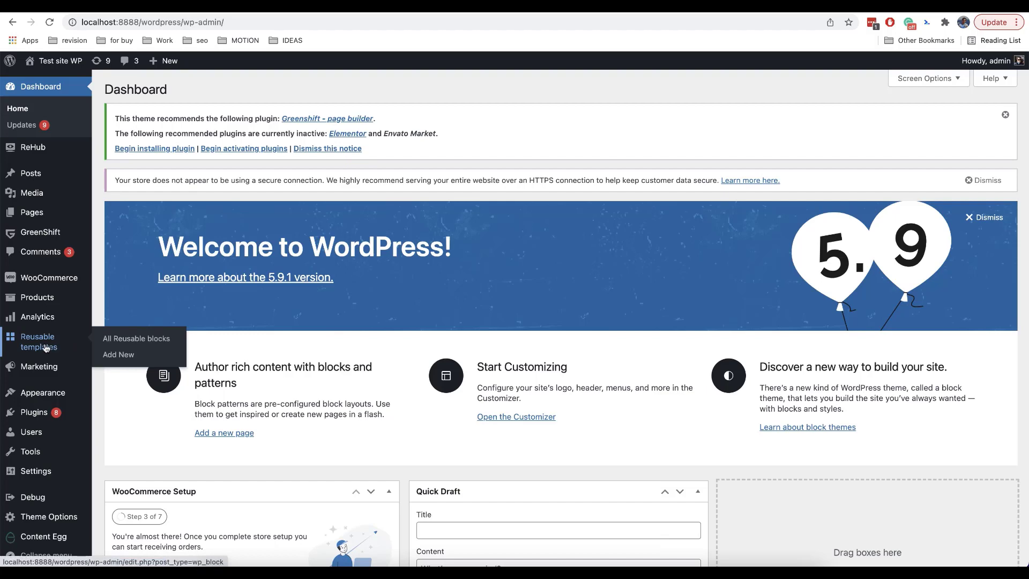
Add a new reusable block template titled "New custom header"
{"action": "left_click", "coordinate": [120, 342]}
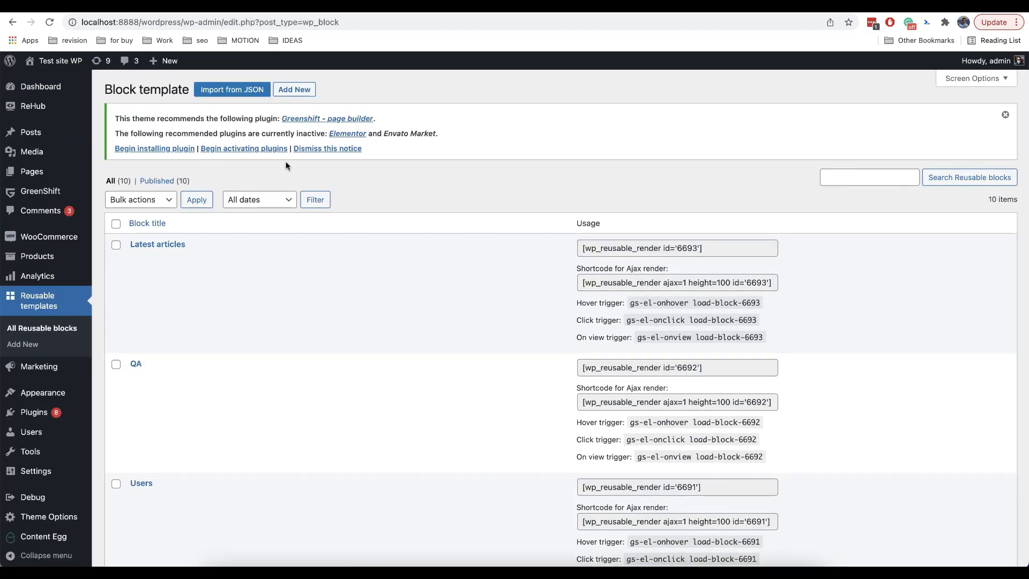
{"action": "left_click", "coordinate": [296, 92]}
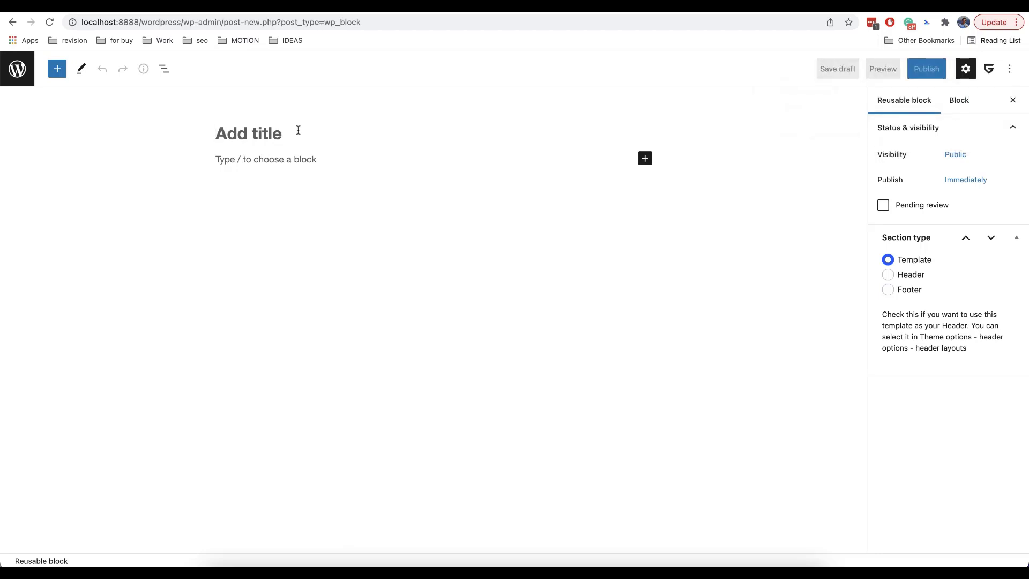
{"action": "type", "text": "New cus"}
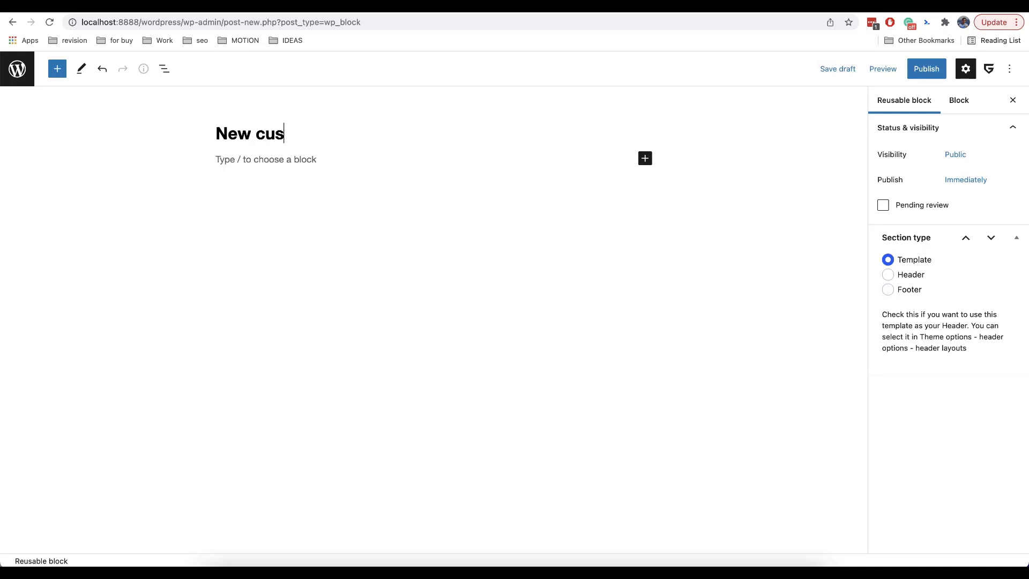
{"action": "type", "text": "tom header"}
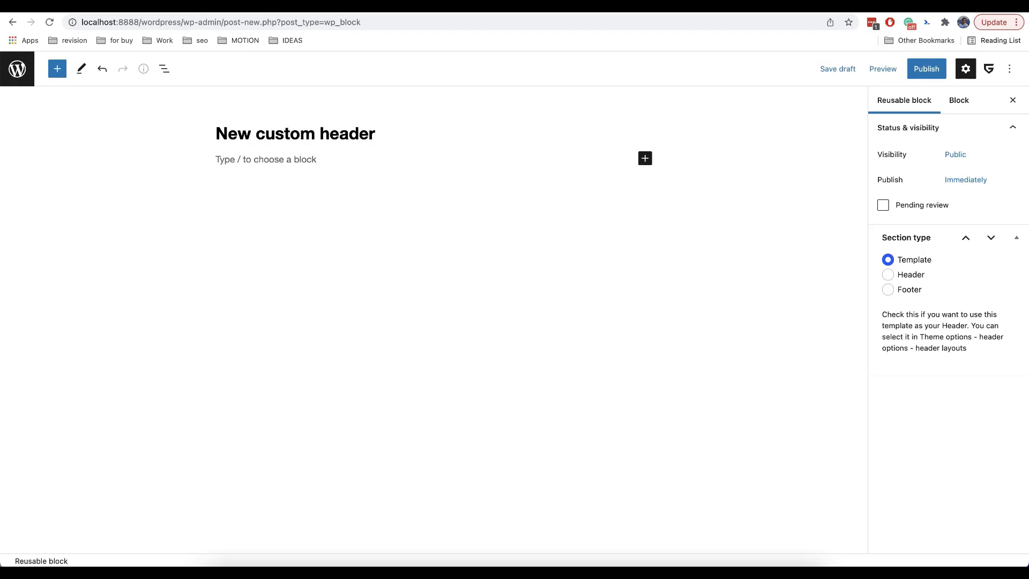
Set the template's section type to Header and publish it
{"action": "left_click", "coordinate": [889, 275]}
{"action": "left_click", "coordinate": [923, 79]}
{"action": "left_click", "coordinate": [922, 78]}
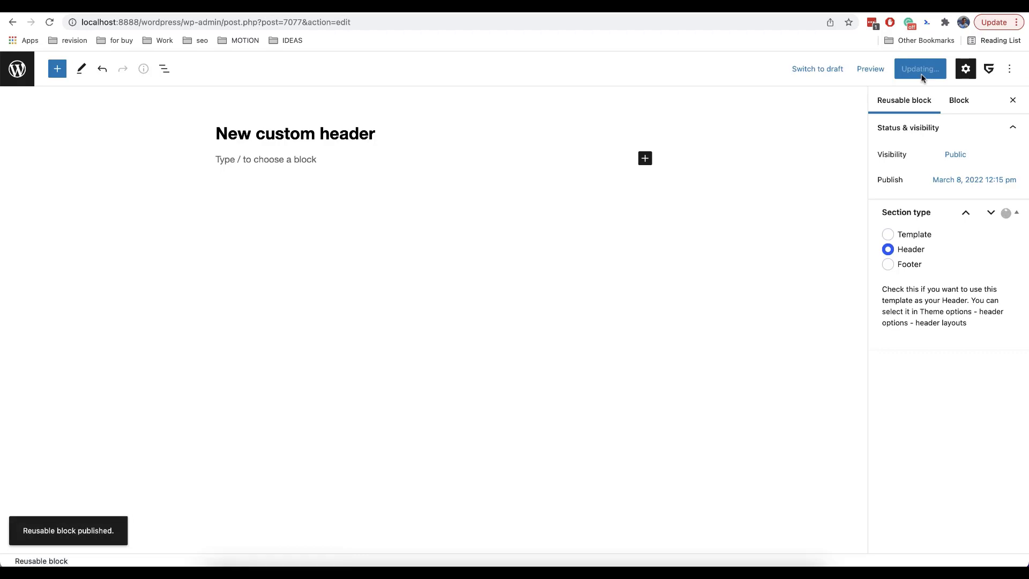
Insert the GreenShift Row block below the title with a layout of two equal columns
{"action": "left_click", "coordinate": [322, 159]}
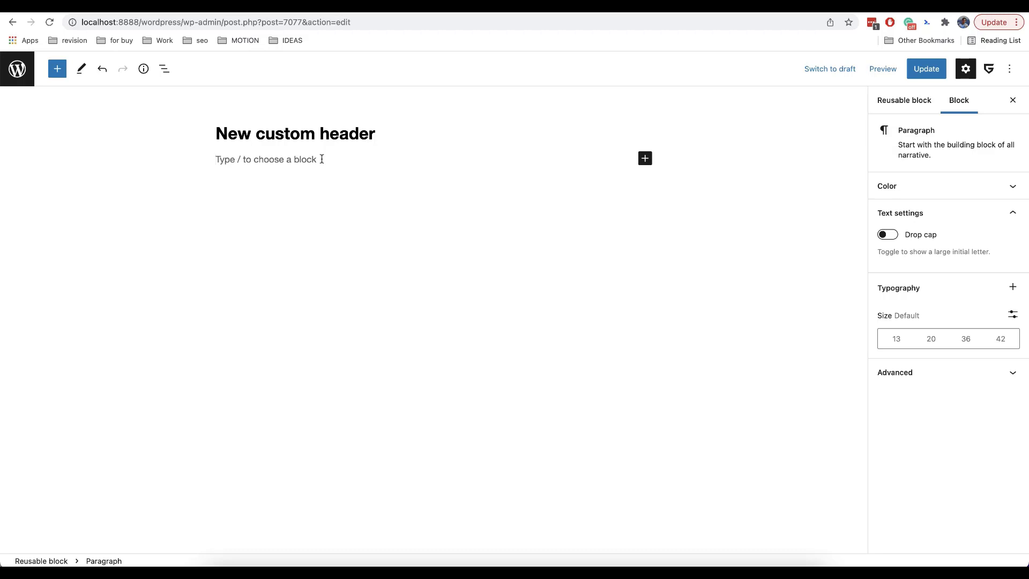
{"action": "type", "text": "/row"}
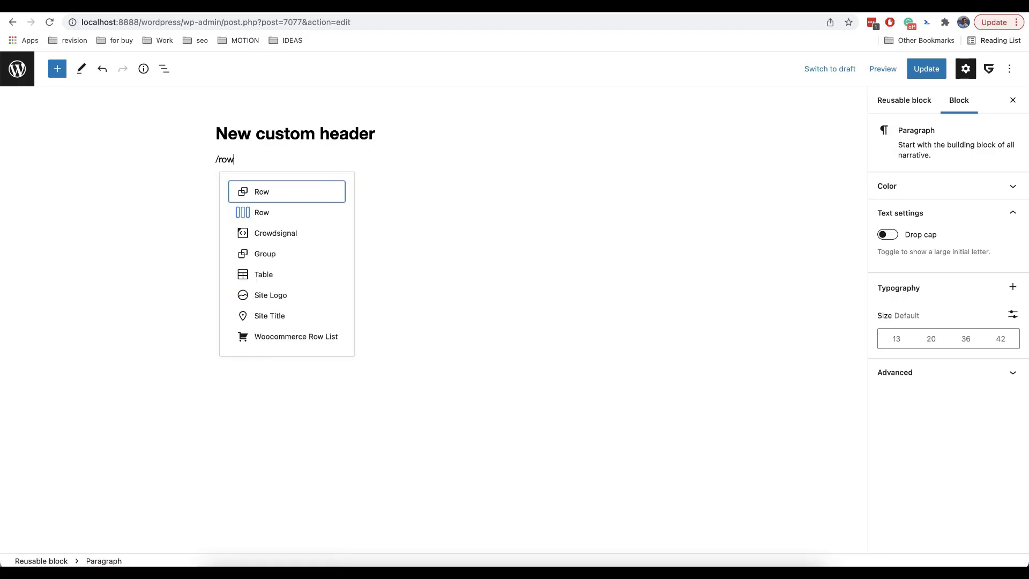
{"action": "key", "text": "Down"}
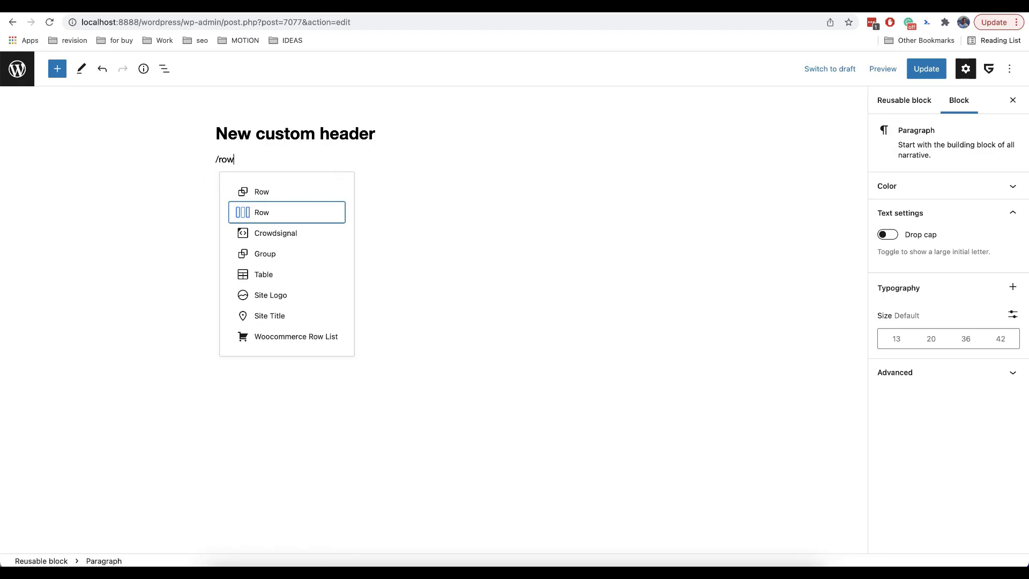
{"action": "key", "text": "Return"}
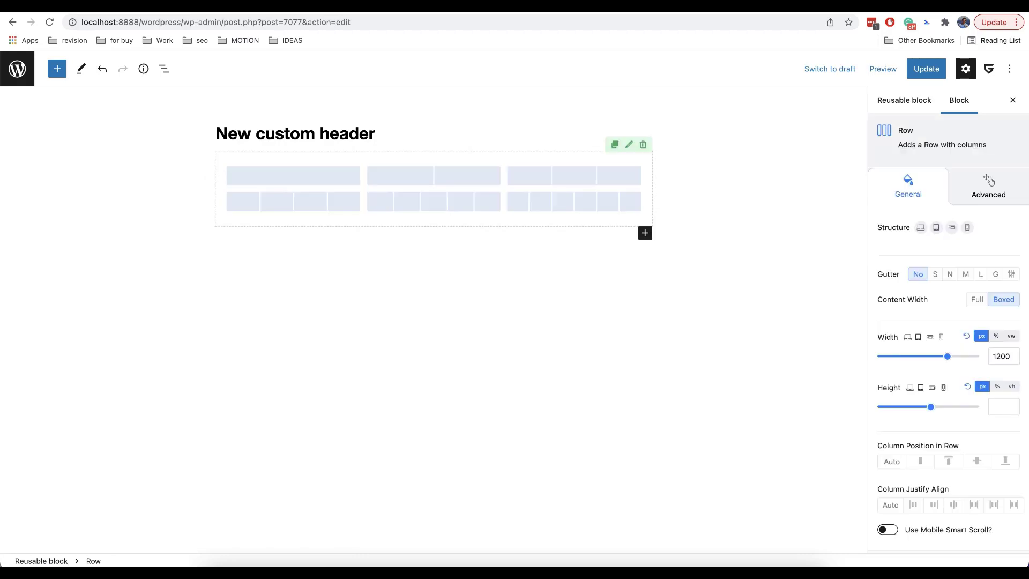
{"action": "left_click", "coordinate": [428, 180]}
Make the row full width and change its structure to a narrow first column and a wide second column
{"action": "left_click", "coordinate": [257, 131]}
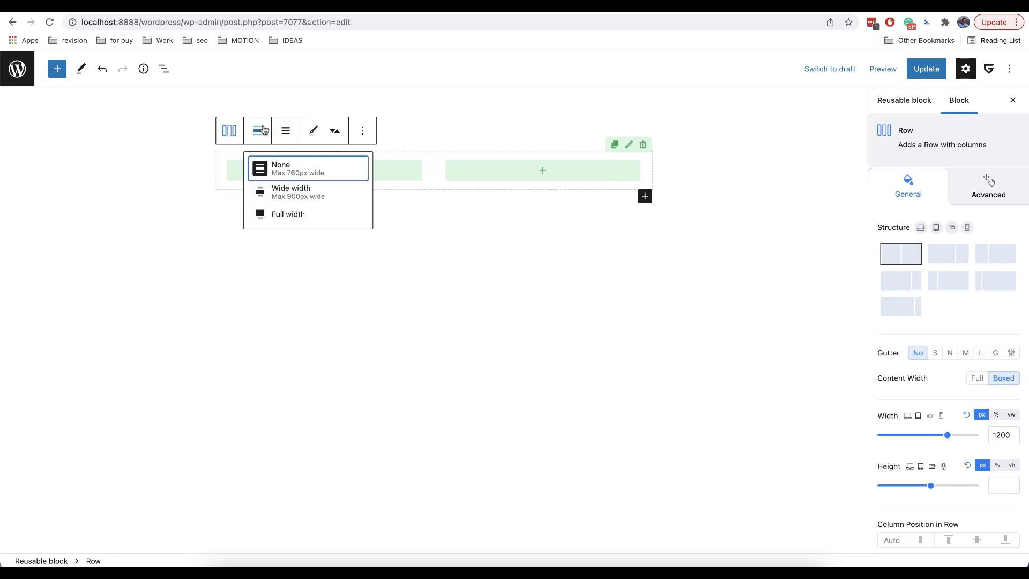
{"action": "left_click", "coordinate": [287, 214]}
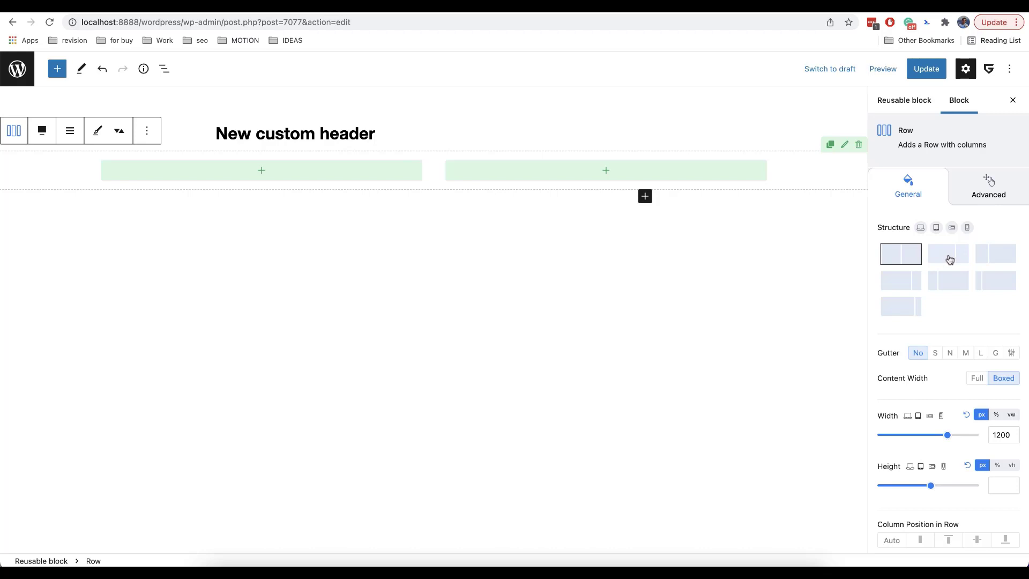
{"action": "left_click", "coordinate": [980, 261]}
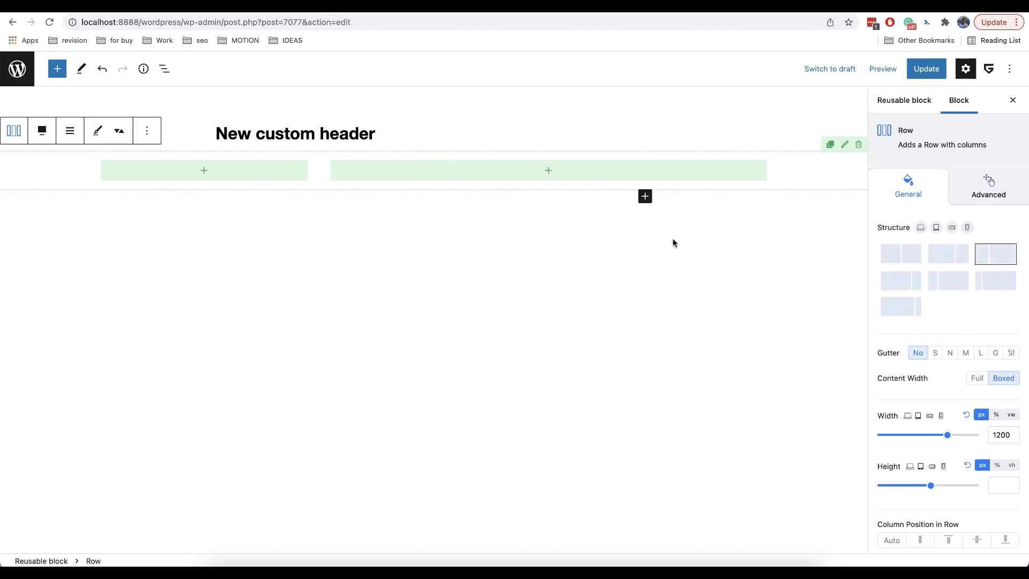
Add a Site Logo block to the narrow column and set its image width to 230
{"action": "left_click", "coordinate": [205, 171]}
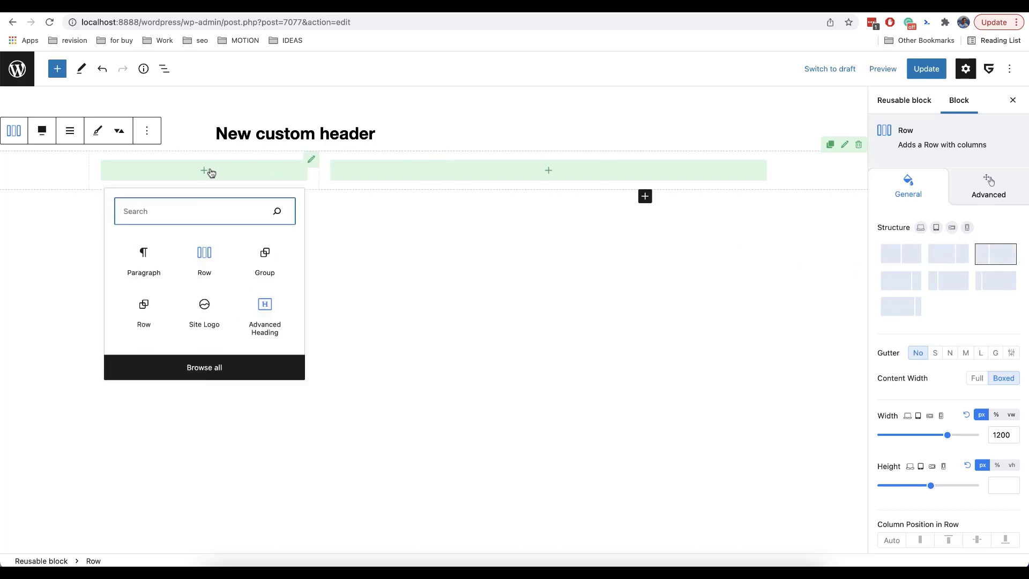
{"action": "type", "text": "site loo"}
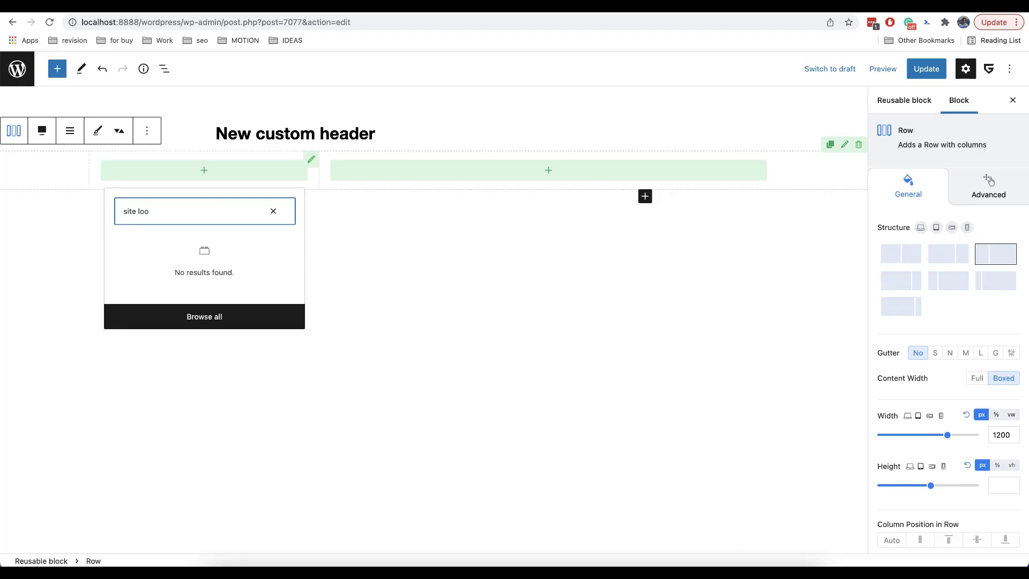
{"action": "key", "text": "BackSpace"}
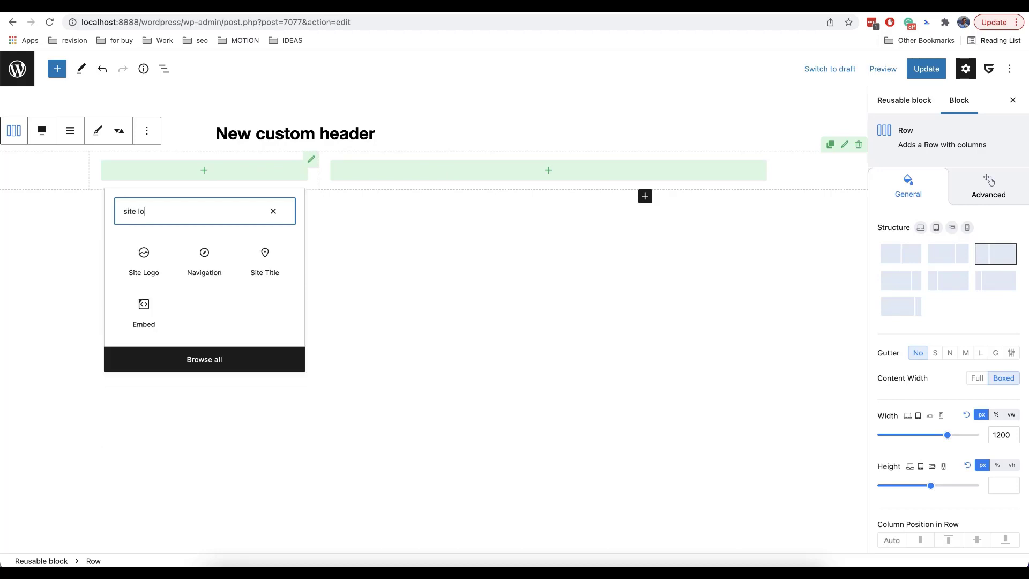
{"action": "left_click", "coordinate": [144, 263]}
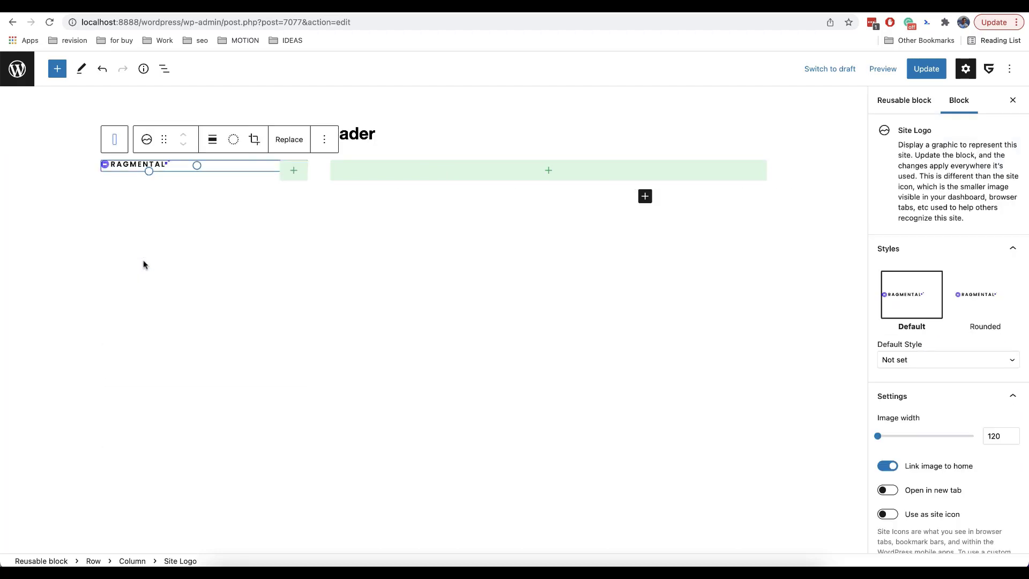
{"action": "left_click", "coordinate": [879, 437]}
{"action": "left_click_drag", "start_coordinate": [878, 438], "coordinate": [884, 438]}
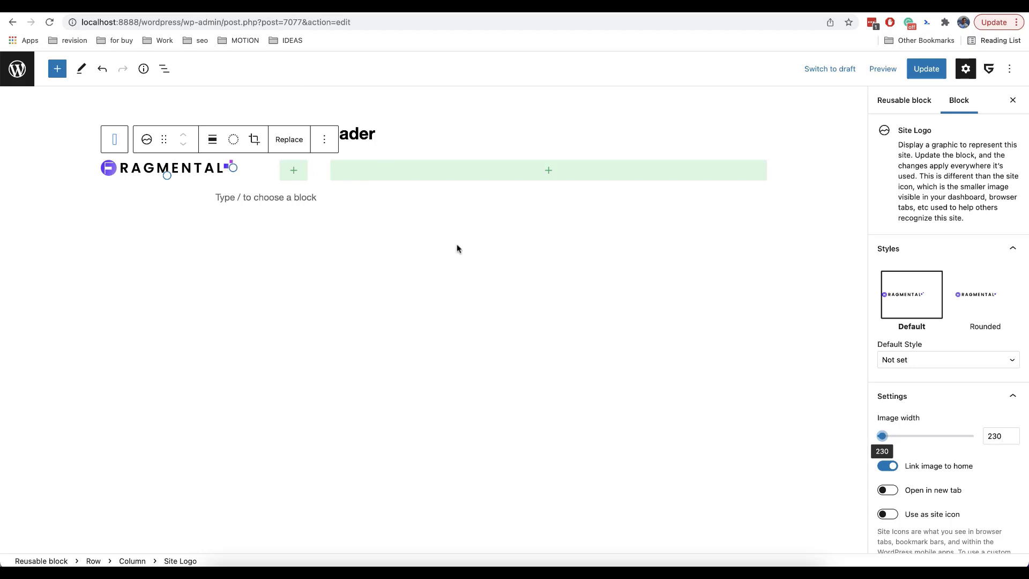
Add the Header Main menu block to the wide column
{"action": "left_click", "coordinate": [549, 173]}
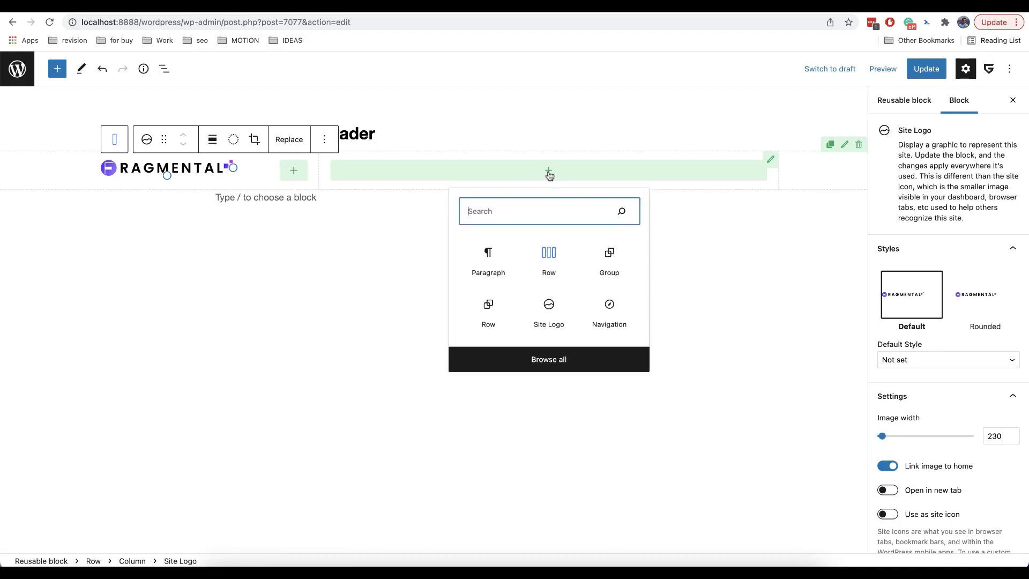
{"action": "type", "text": "menu"}
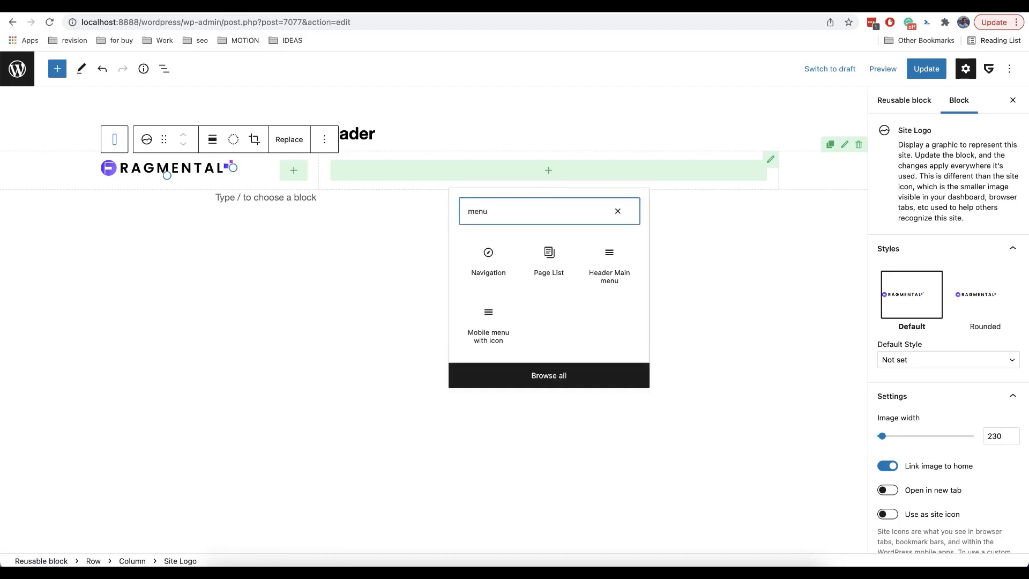
{"action": "left_click", "coordinate": [605, 262]}
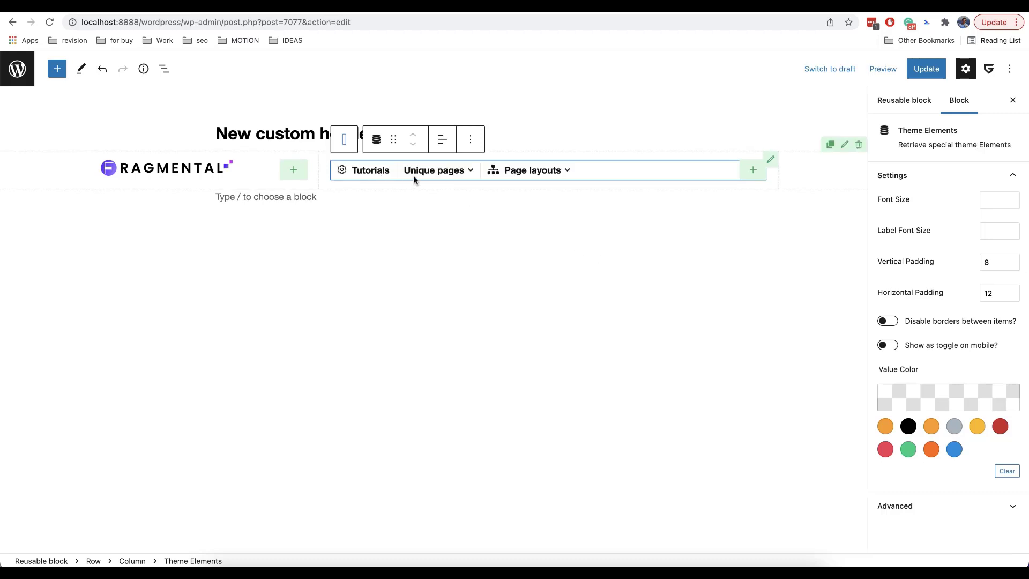
Examine the structure and items of Main menu on the site's Menus page
{"action": "left_click", "coordinate": [310, 9]}
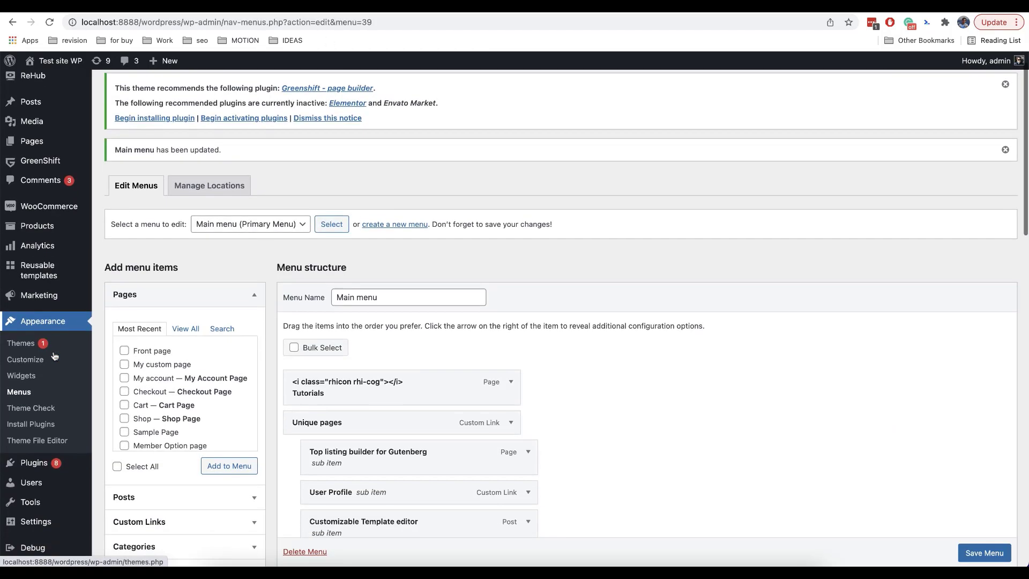
{"action": "scroll", "coordinate": [59, 355], "scroll_direction": "down", "scroll_amount": 2}
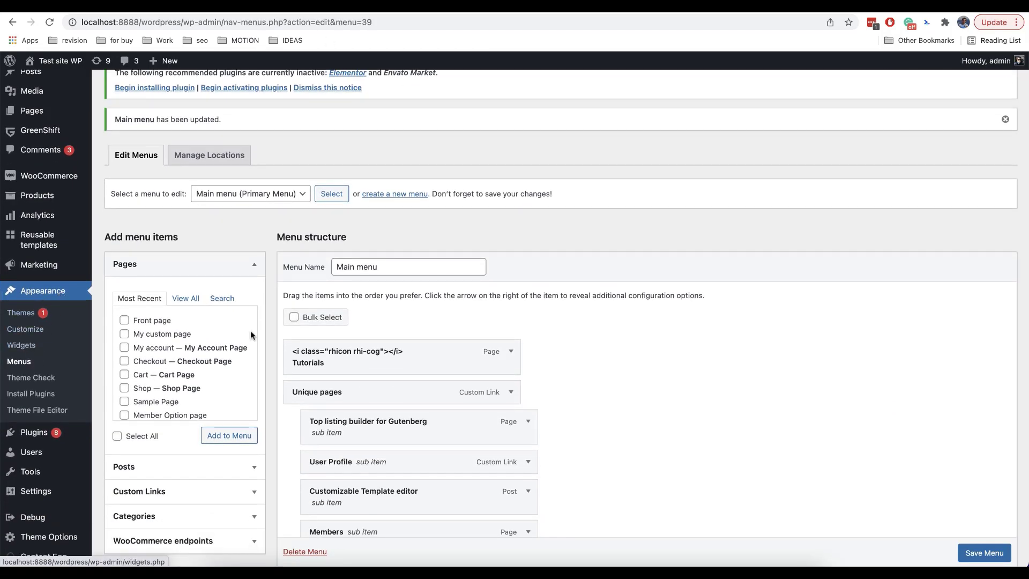
{"action": "scroll", "coordinate": [402, 332], "scroll_direction": "down", "scroll_amount": 8}
{"action": "scroll", "coordinate": [403, 333], "scroll_direction": "down", "scroll_amount": 2}
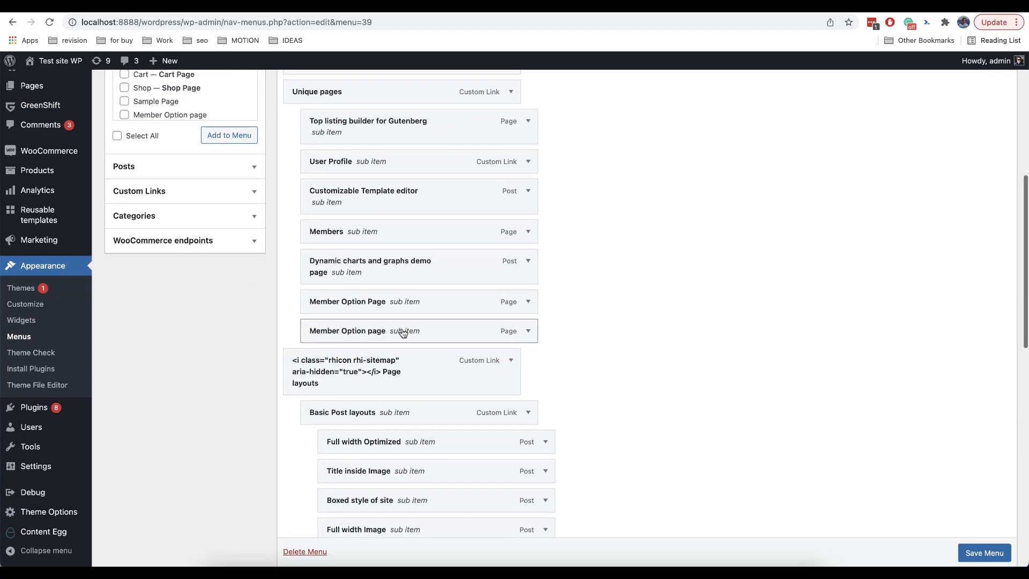
{"action": "scroll", "coordinate": [403, 333], "scroll_direction": "down", "scroll_amount": 8}
{"action": "scroll", "coordinate": [401, 327], "scroll_direction": "down", "scroll_amount": 10}
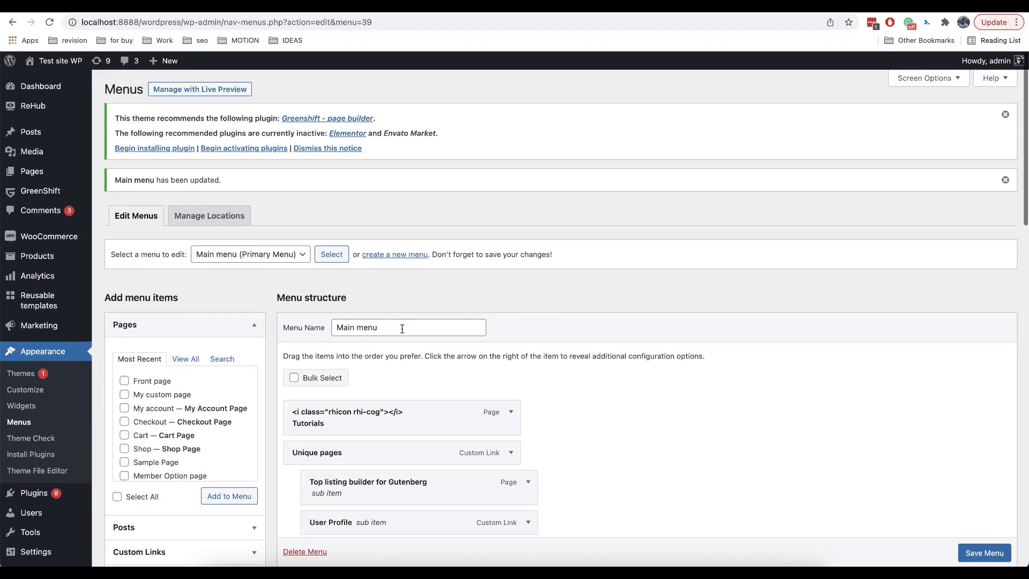
{"action": "scroll", "coordinate": [402, 329], "scroll_direction": "down", "scroll_amount": 20}
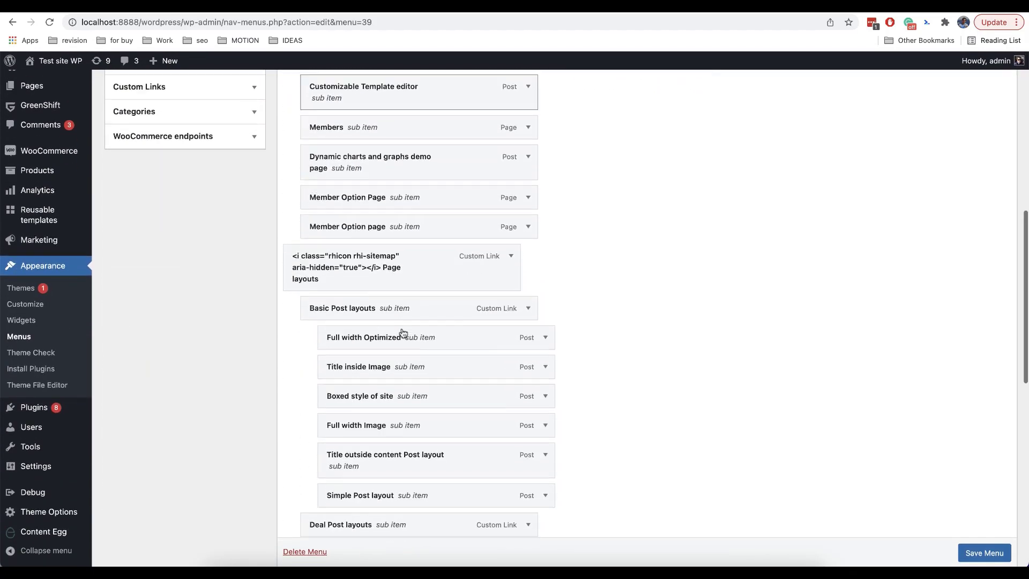
{"action": "scroll", "coordinate": [401, 327], "scroll_direction": "up", "scroll_amount": 20}
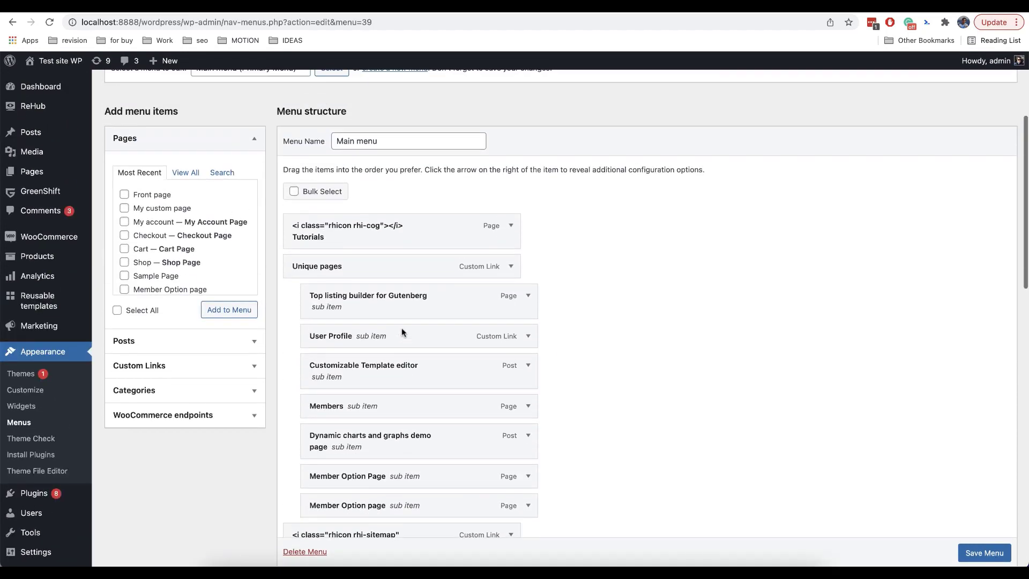
{"action": "scroll", "coordinate": [403, 329], "scroll_direction": "down", "scroll_amount": 3}
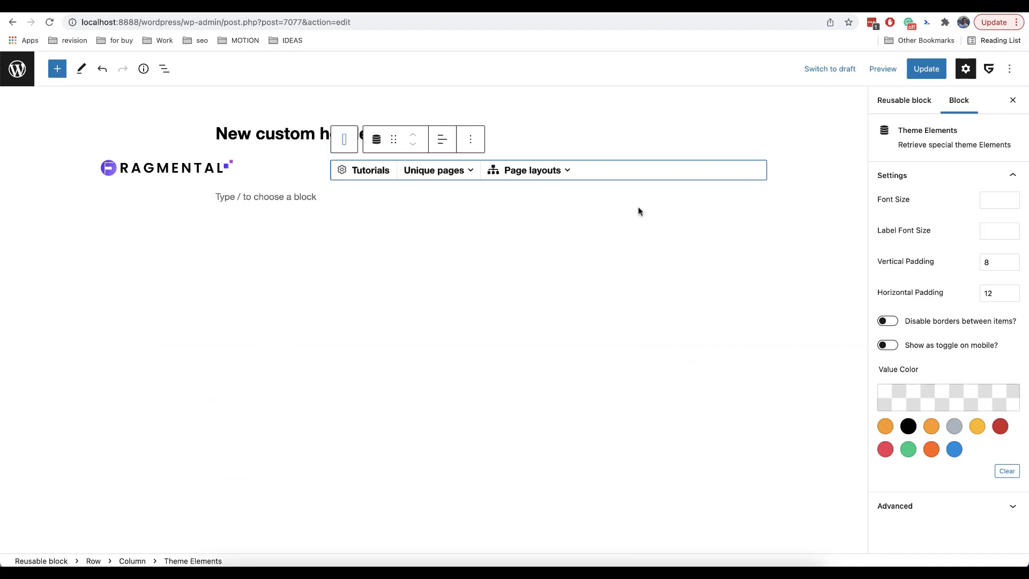
Preview the header template at Mobile size, then return to the Desktop view
{"action": "left_click", "coordinate": [881, 69]}
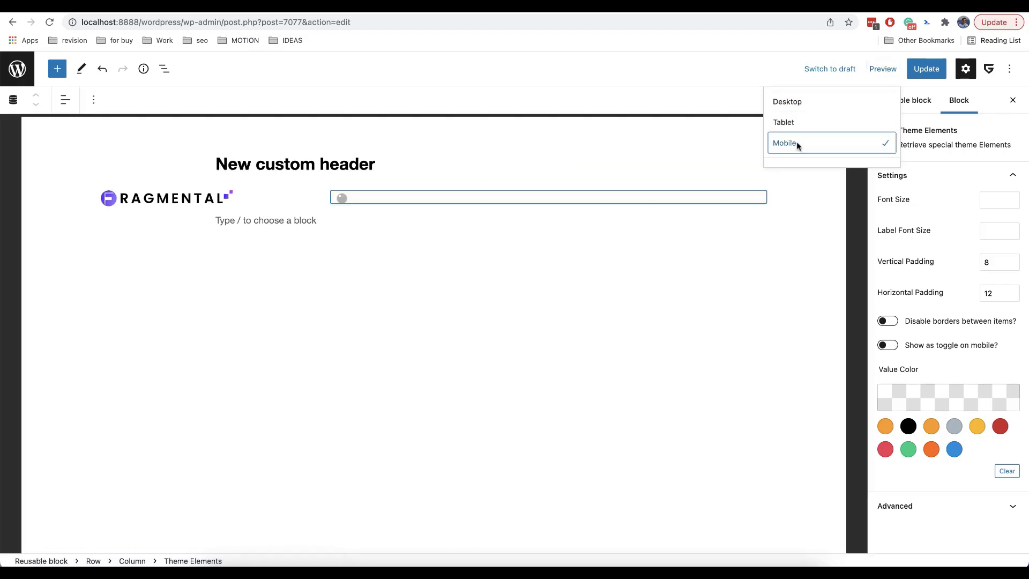
{"action": "left_click", "coordinate": [797, 142]}
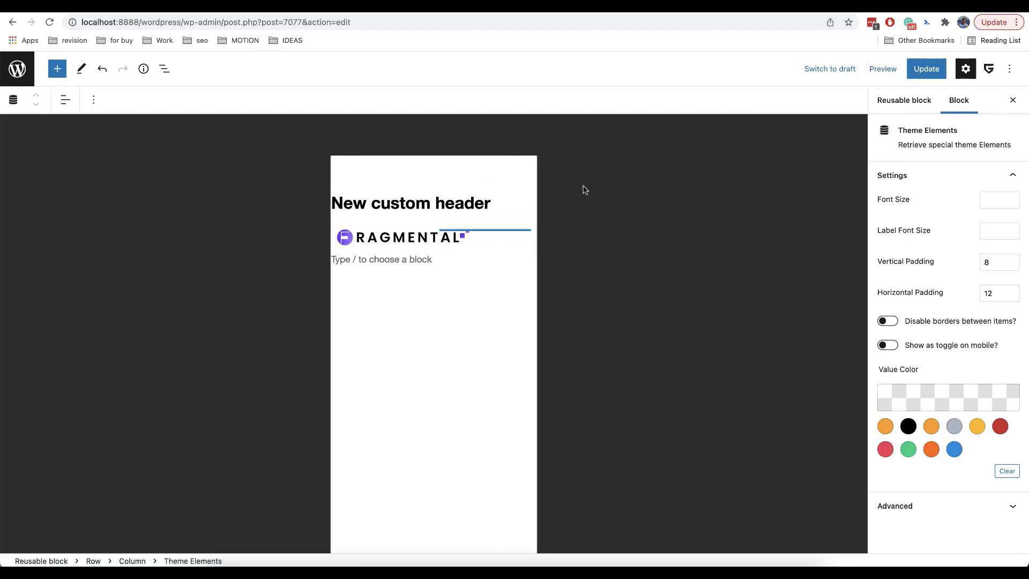
{"action": "left_click", "coordinate": [882, 69]}
{"action": "left_click", "coordinate": [809, 104]}
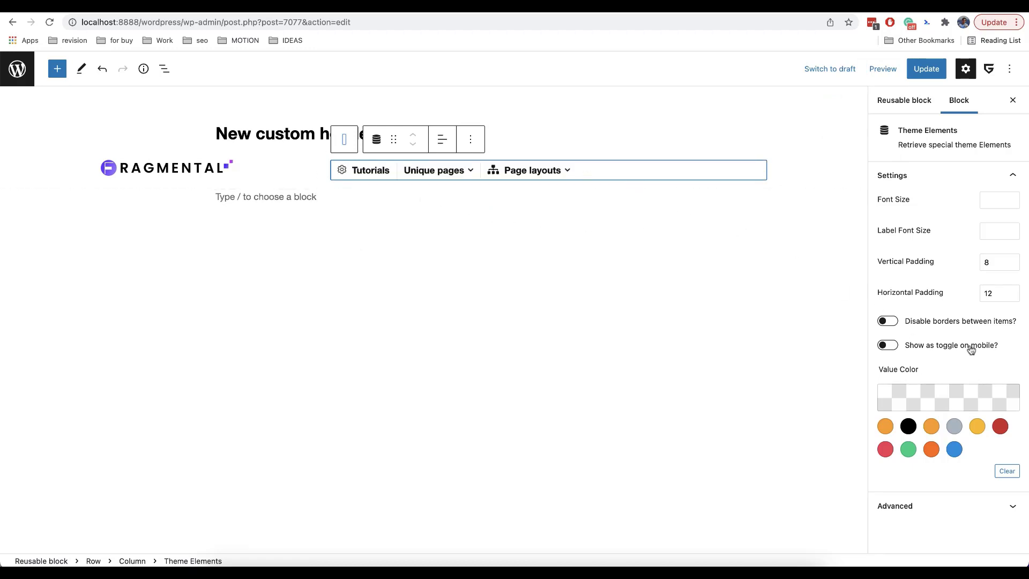
Turn on "Show as toggle on mobile?" for the header menu block and align the menu right
{"action": "left_click", "coordinate": [893, 346]}
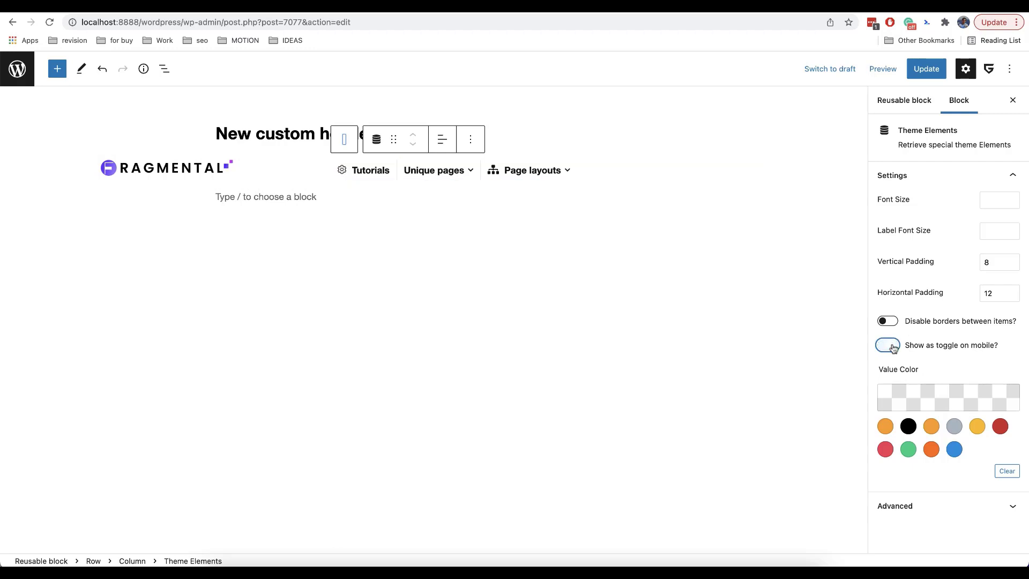
{"action": "left_click", "coordinate": [591, 175]}
{"action": "left_click", "coordinate": [590, 177]}
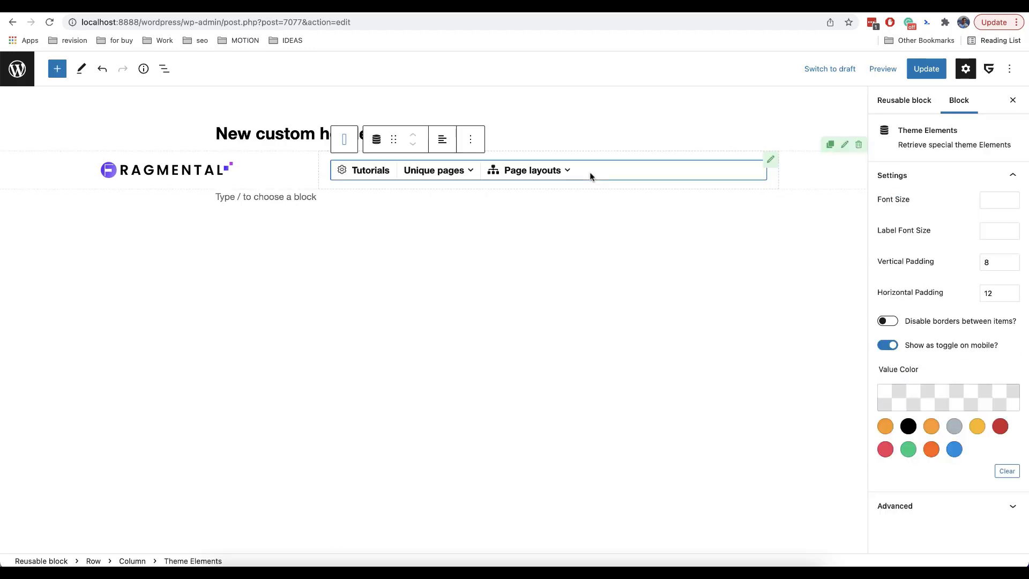
{"action": "left_click", "coordinate": [442, 140]}
{"action": "left_click", "coordinate": [483, 216]}
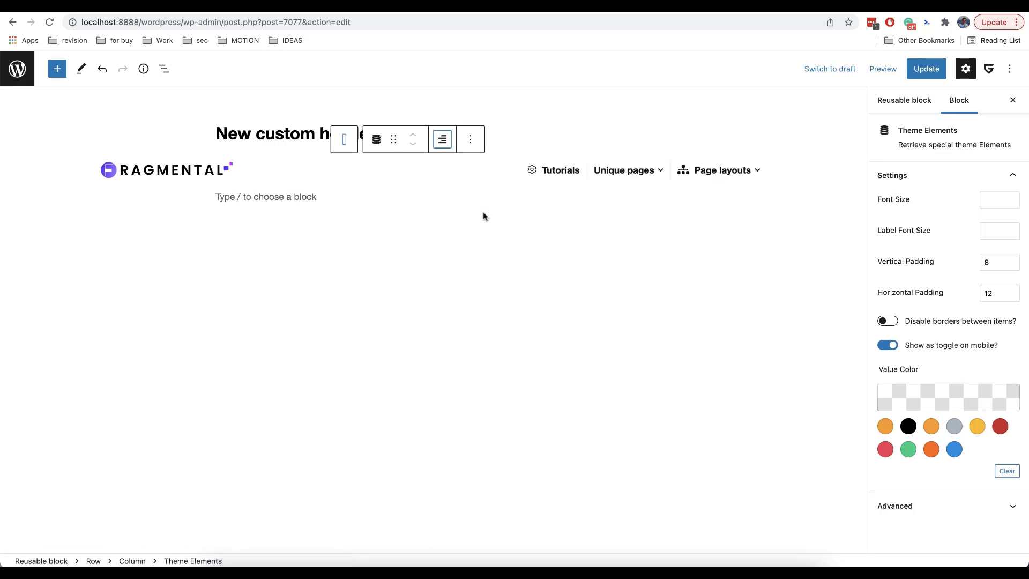
Preview the header template at Mobile size to check the menu toggle
{"action": "left_click", "coordinate": [883, 69]}
{"action": "left_click", "coordinate": [815, 141]}
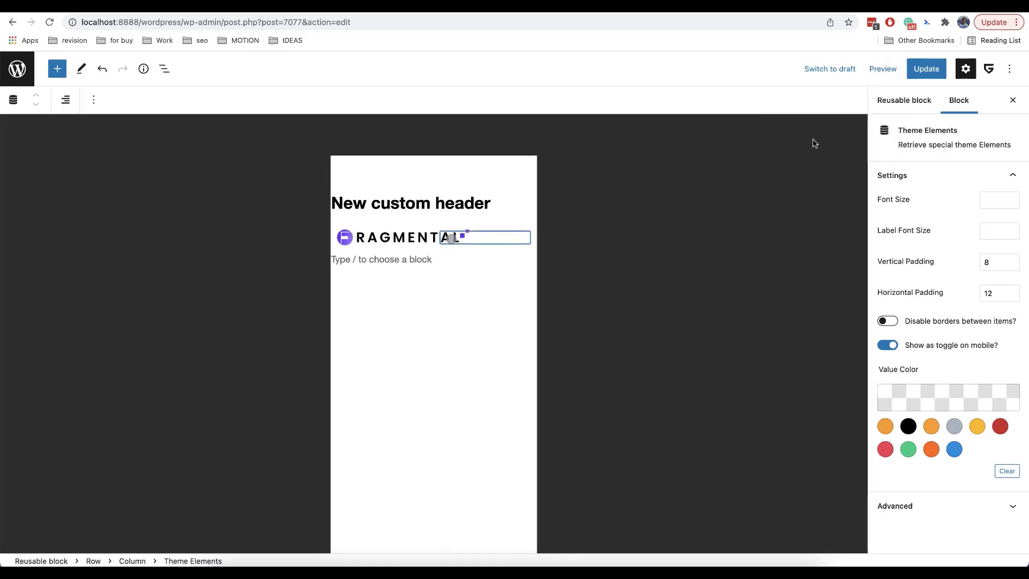
{"action": "left_click", "coordinate": [598, 263]}
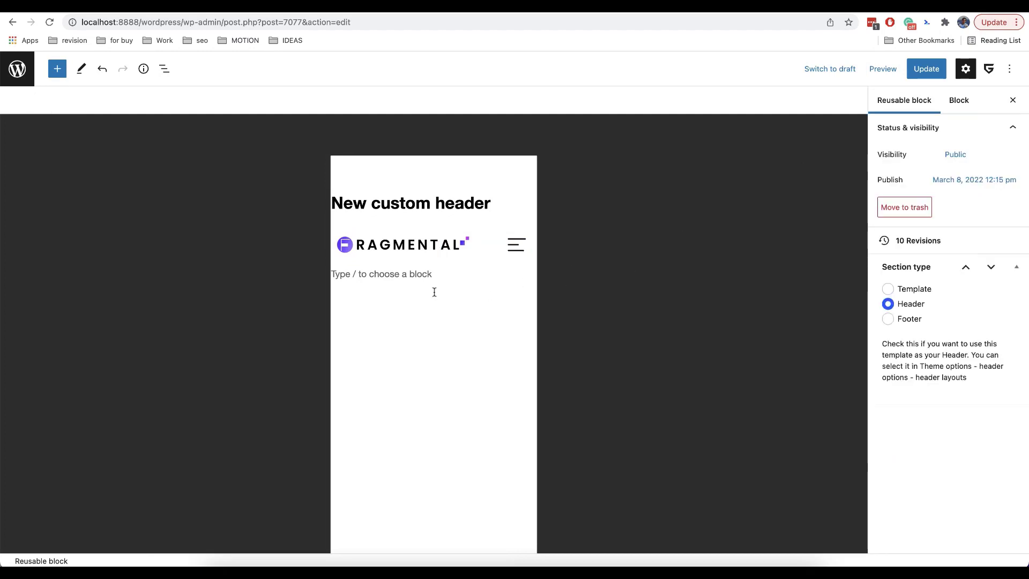
Return the header template preview to Desktop size and update the reusable block
{"action": "left_click", "coordinate": [883, 68]}
{"action": "left_click", "coordinate": [823, 102]}
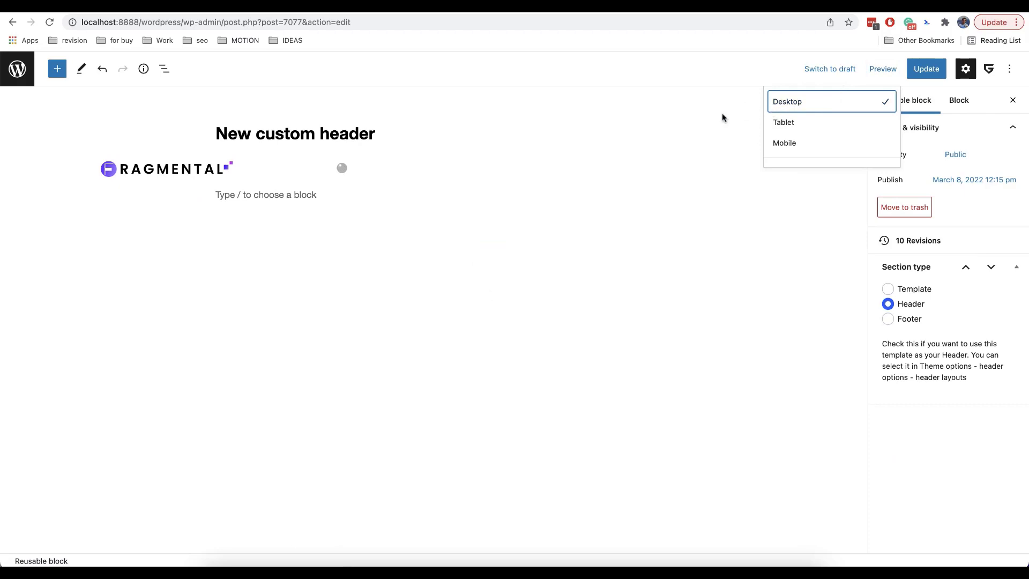
{"action": "left_click", "coordinate": [919, 71]}
{"action": "left_click", "coordinate": [919, 70]}
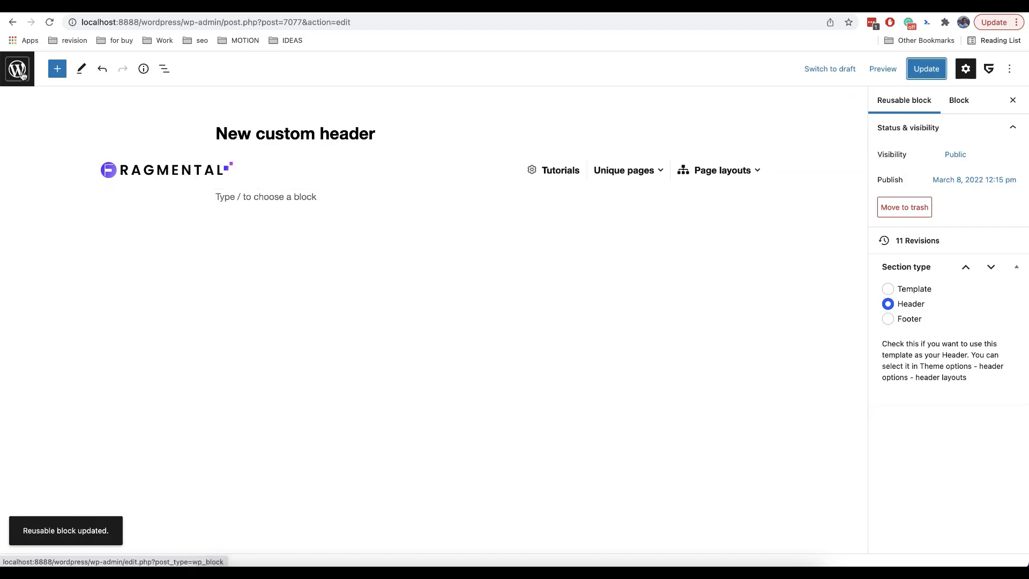
Leave the block editor for the reusable templates list and open the site's front page
{"action": "left_click", "coordinate": [300, 171]}
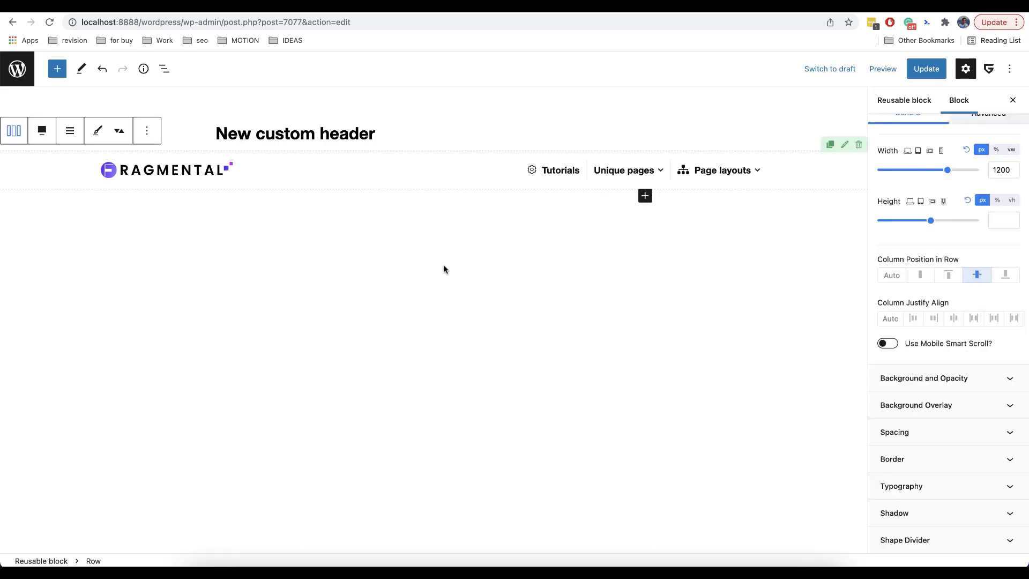
{"action": "right_click", "coordinate": [20, 63]}
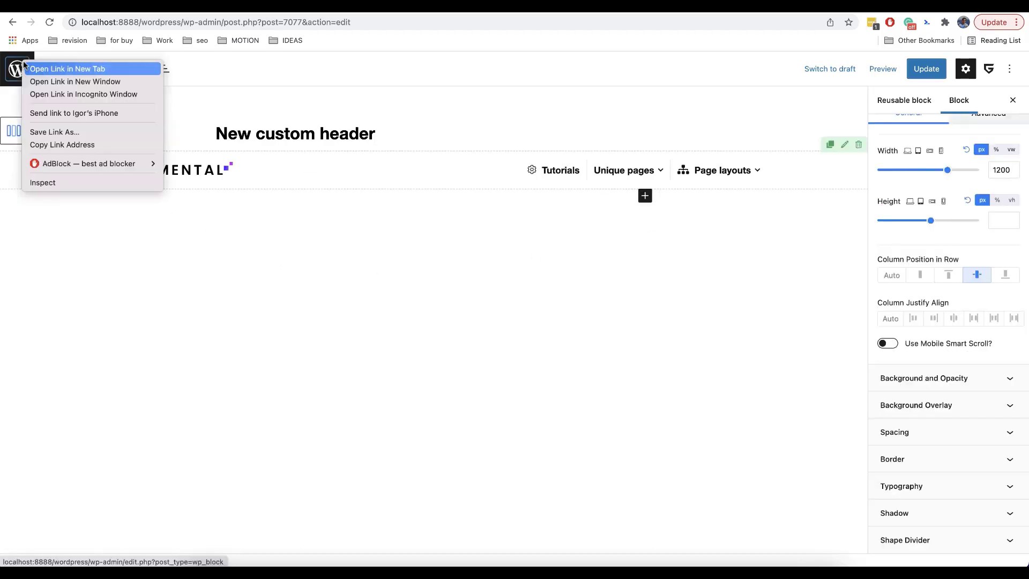
{"action": "key", "text": "Escape"}
{"action": "left_click", "coordinate": [17, 68]}
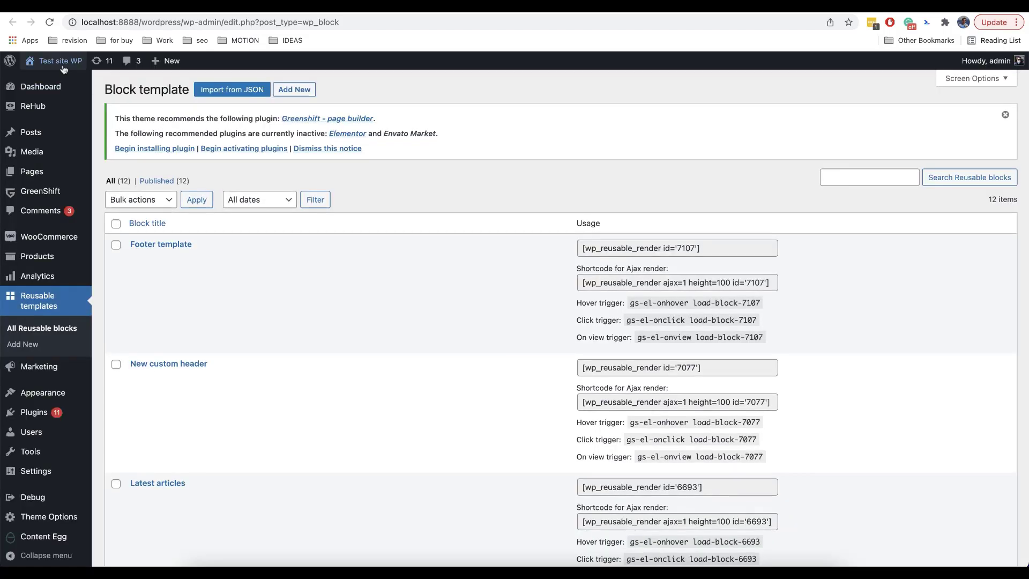
{"action": "mouse_move", "coordinate": [54, 60]}
{"action": "left_click", "coordinate": [49, 81]}
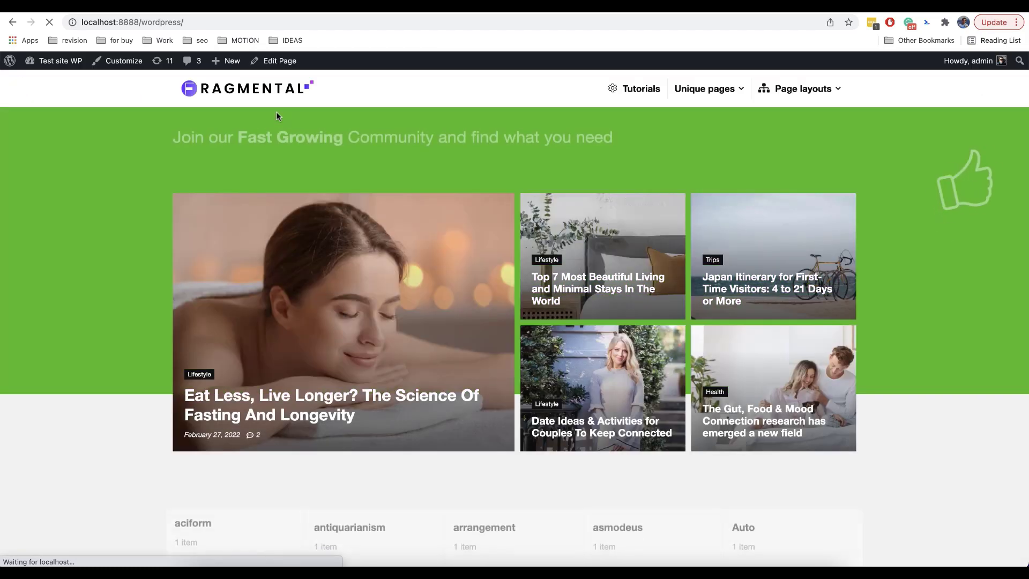
Customize the site's Header and Menu theme options, choosing "New custom header" as the header style
{"action": "left_click", "coordinate": [123, 61]}
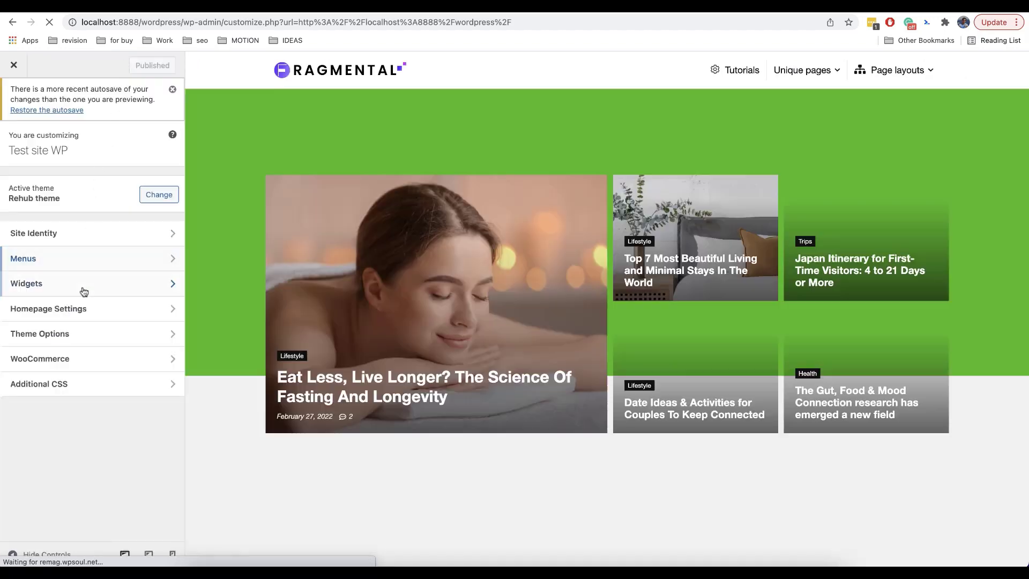
{"action": "left_click", "coordinate": [81, 336]}
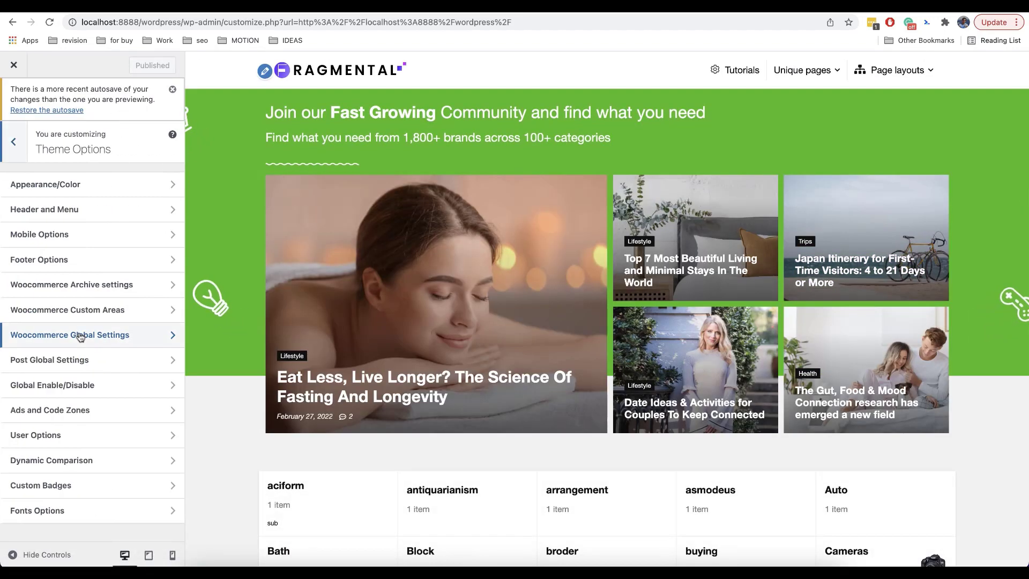
{"action": "left_click", "coordinate": [70, 208]}
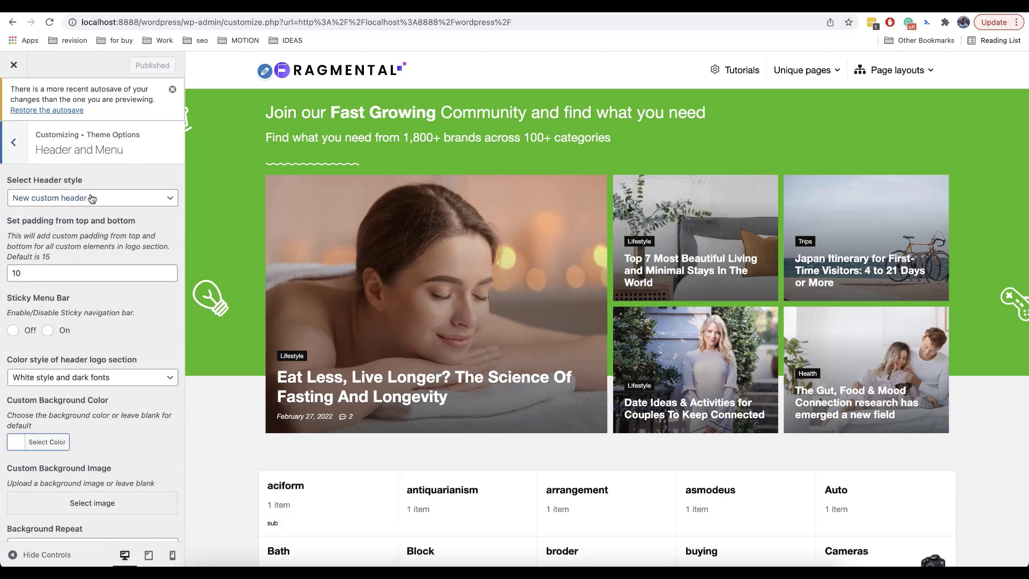
{"action": "left_click", "coordinate": [93, 199]}
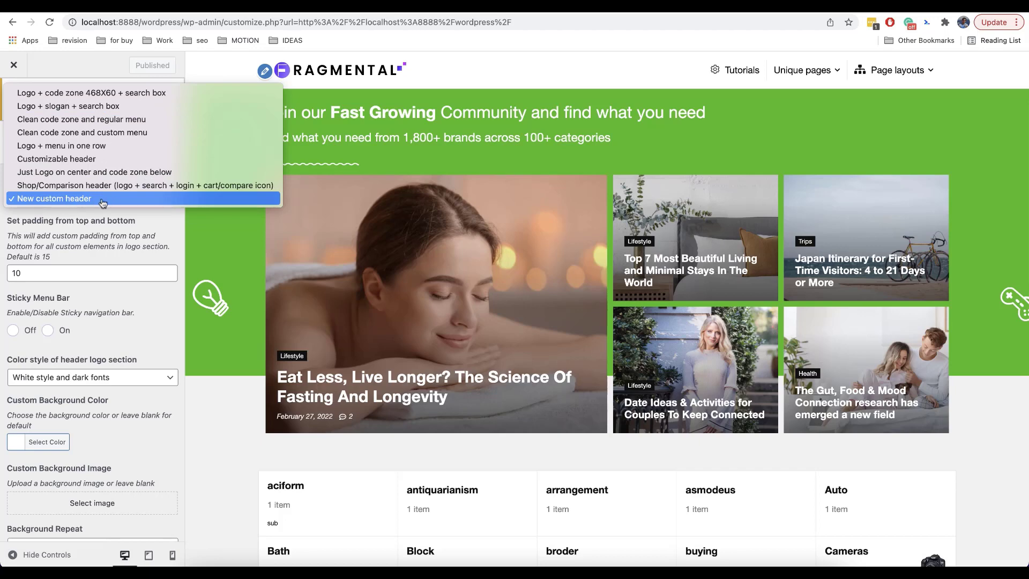
{"action": "left_click", "coordinate": [144, 217]}
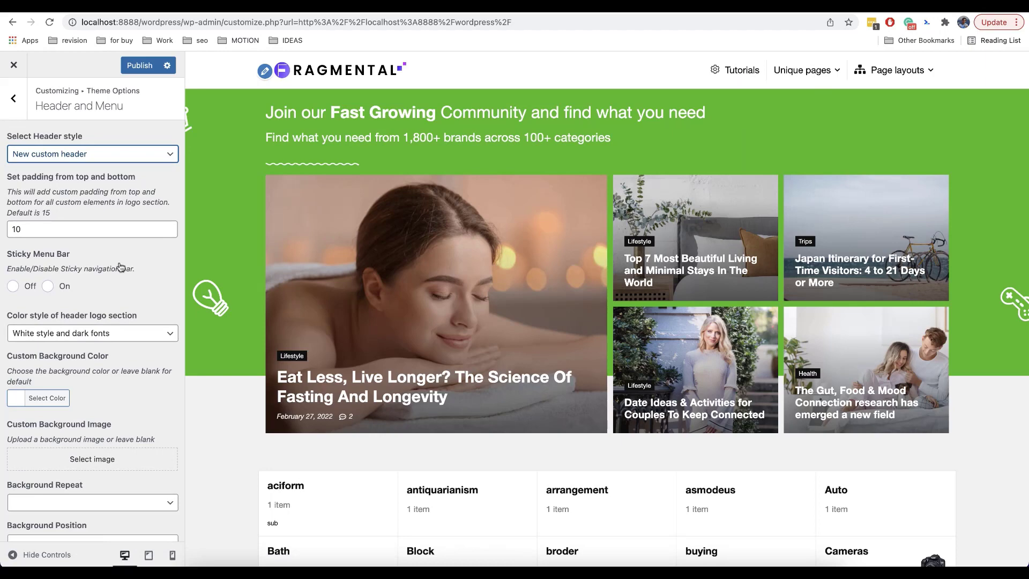
{"action": "left_click", "coordinate": [141, 161]}
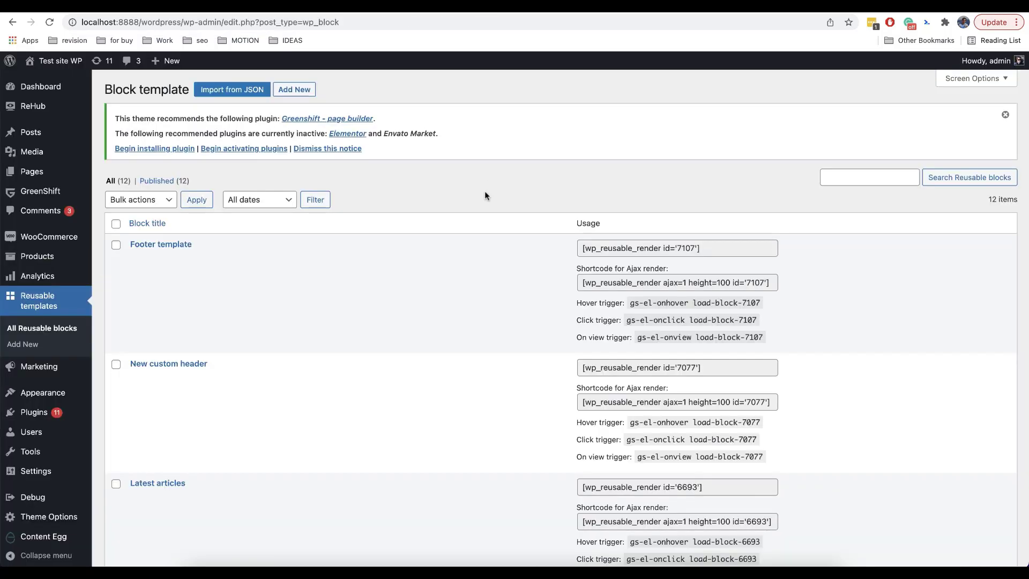
Create another reusable block template titled "New header layout"
{"action": "left_click", "coordinate": [294, 91]}
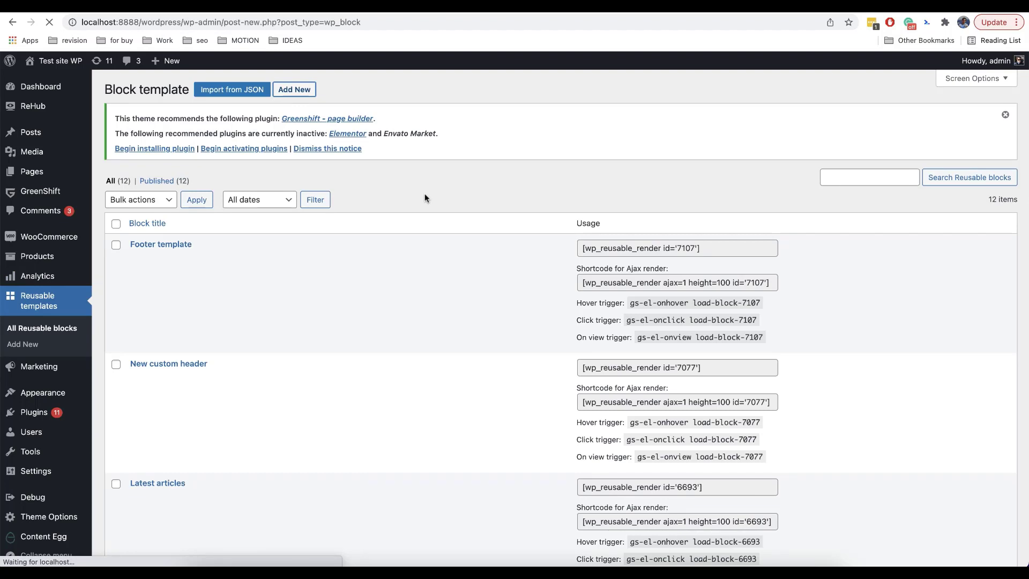
{"action": "type", "text": "N"}
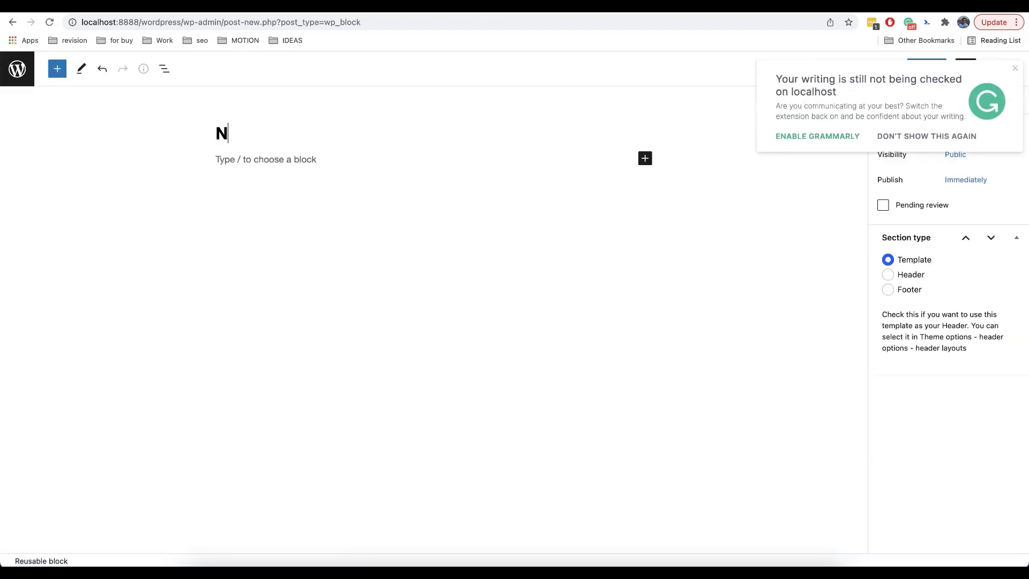
{"action": "type", "text": "ew header layout"}
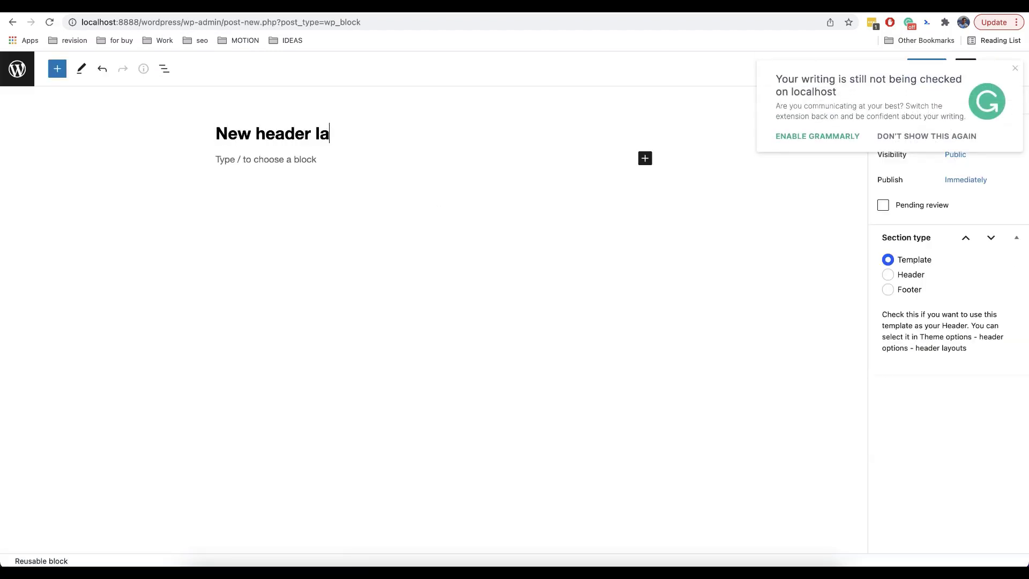
Insert a Greenshift Row block with three equal columns below the title and set it to full width
{"action": "left_click", "coordinate": [285, 159]}
{"action": "type", "text": "/row"}
{"action": "key", "text": "Down"}
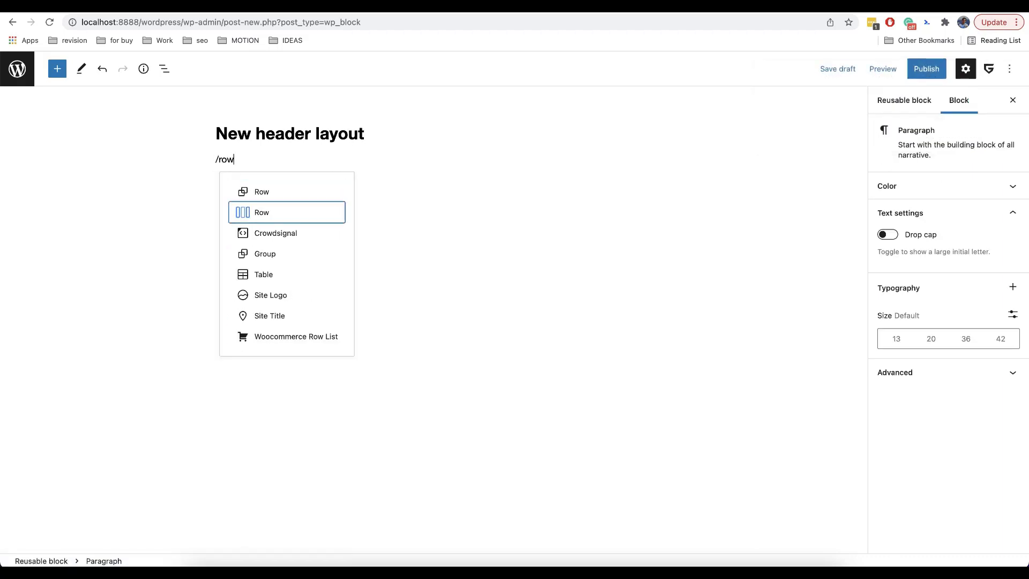
{"action": "key", "text": "Return"}
{"action": "left_click", "coordinate": [607, 183]}
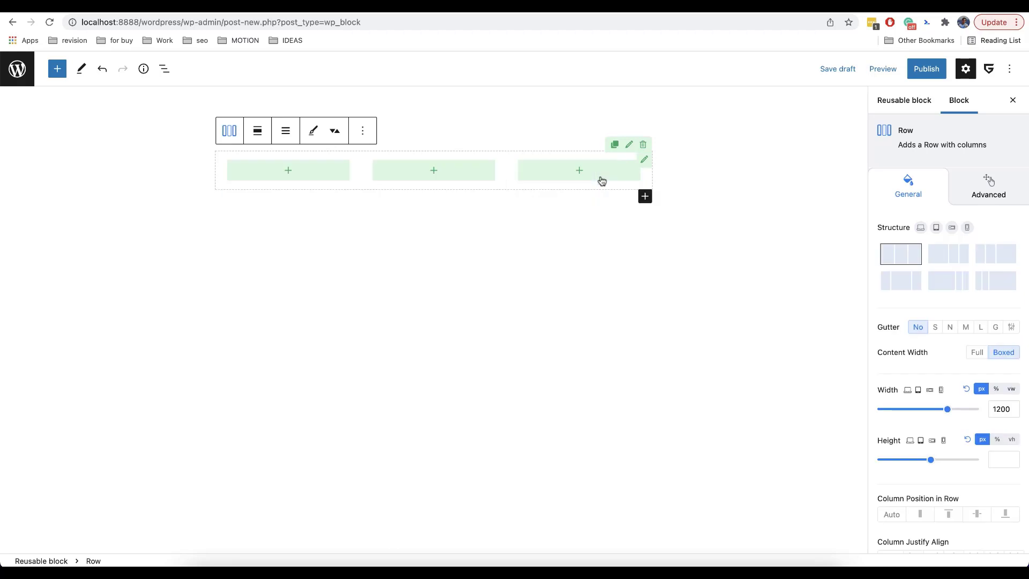
{"action": "left_click", "coordinate": [257, 130]}
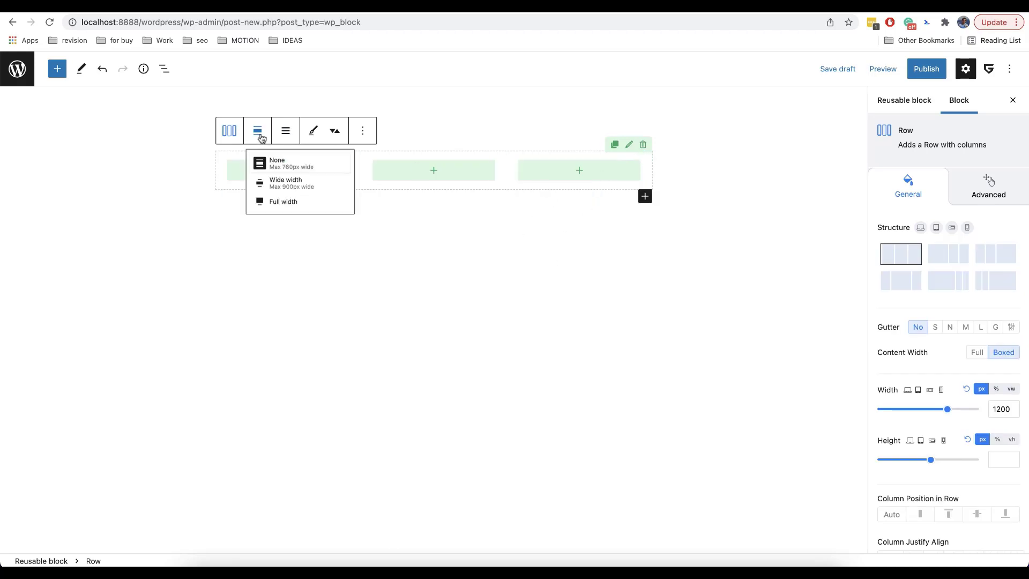
{"action": "left_click", "coordinate": [294, 212]}
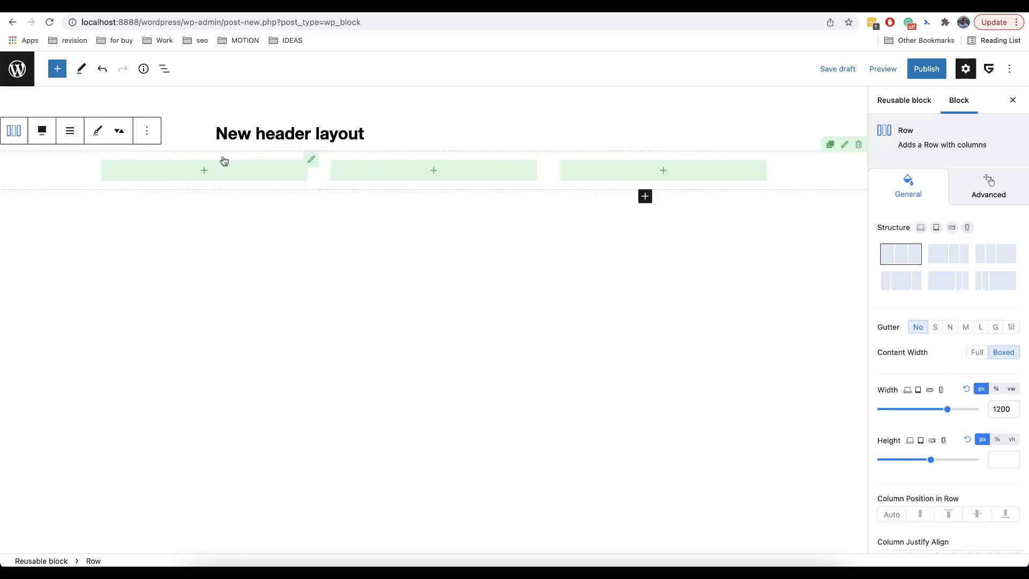
Add a Site Logo block to the row's middle column with an image width of 200 and center it
{"action": "left_click", "coordinate": [444, 174]}
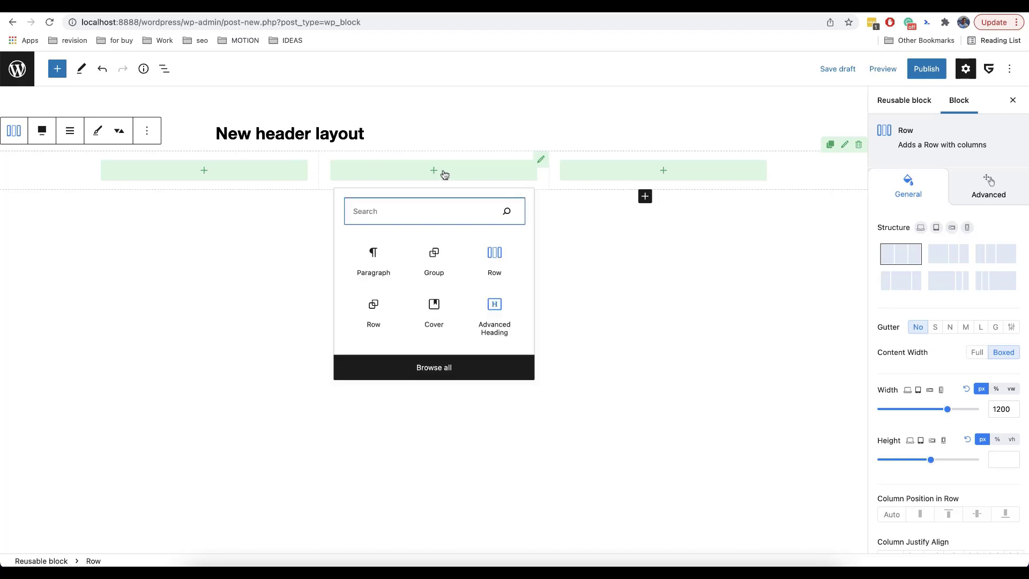
{"action": "type", "text": "logo"}
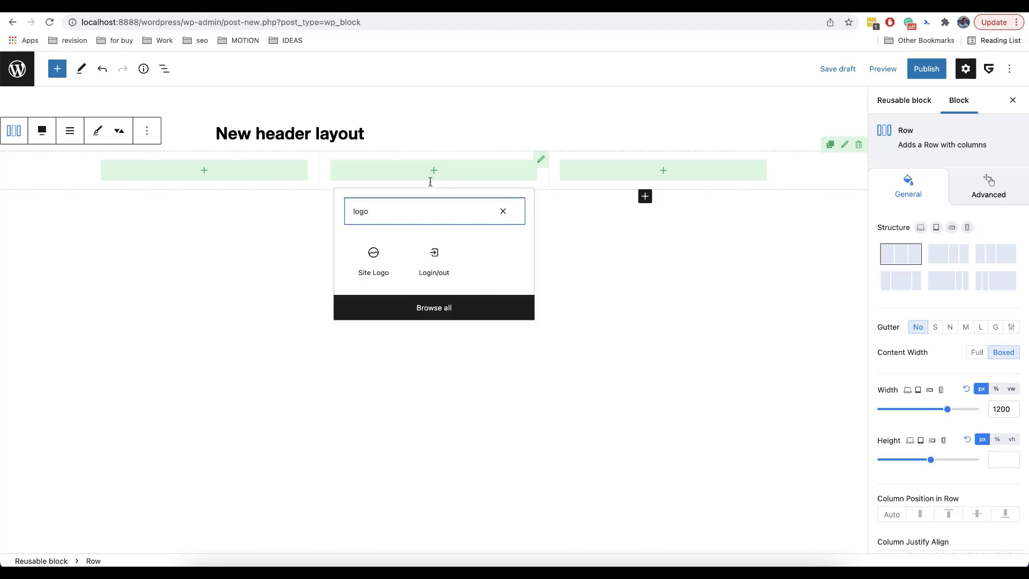
{"action": "left_click", "coordinate": [380, 251]}
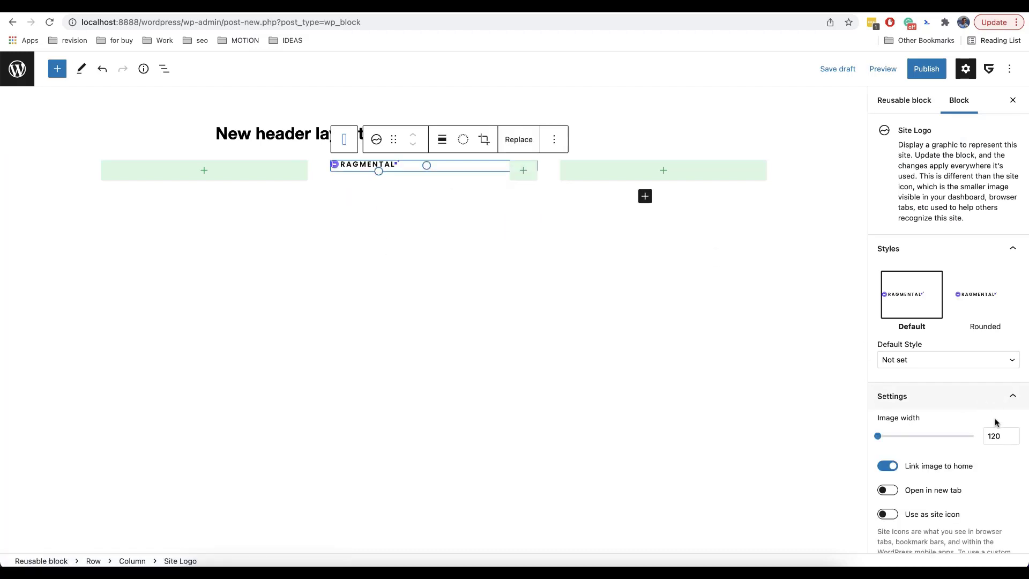
{"action": "double_click", "coordinate": [993, 436]}
{"action": "type", "text": "200"}
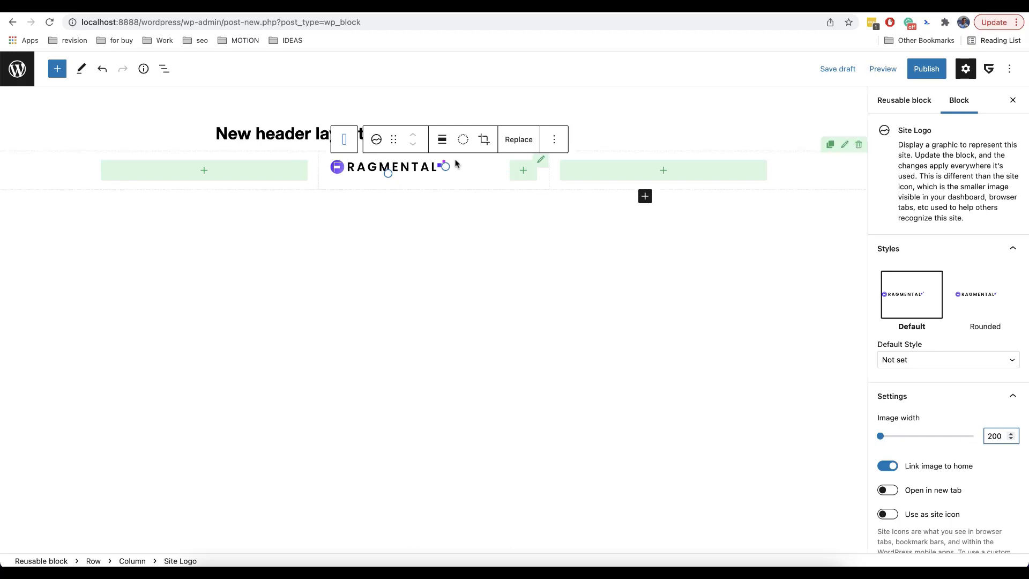
{"action": "left_click", "coordinate": [443, 141]}
{"action": "left_click", "coordinate": [475, 217]}
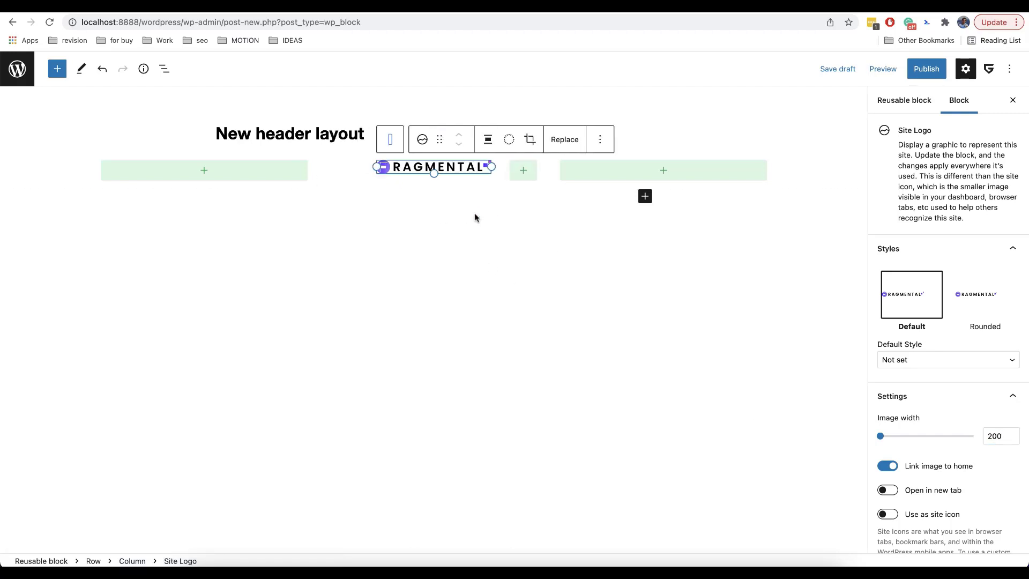
Add the header main menu block to the row's first column
{"action": "left_click", "coordinate": [260, 176]}
{"action": "type", "text": "menu"}
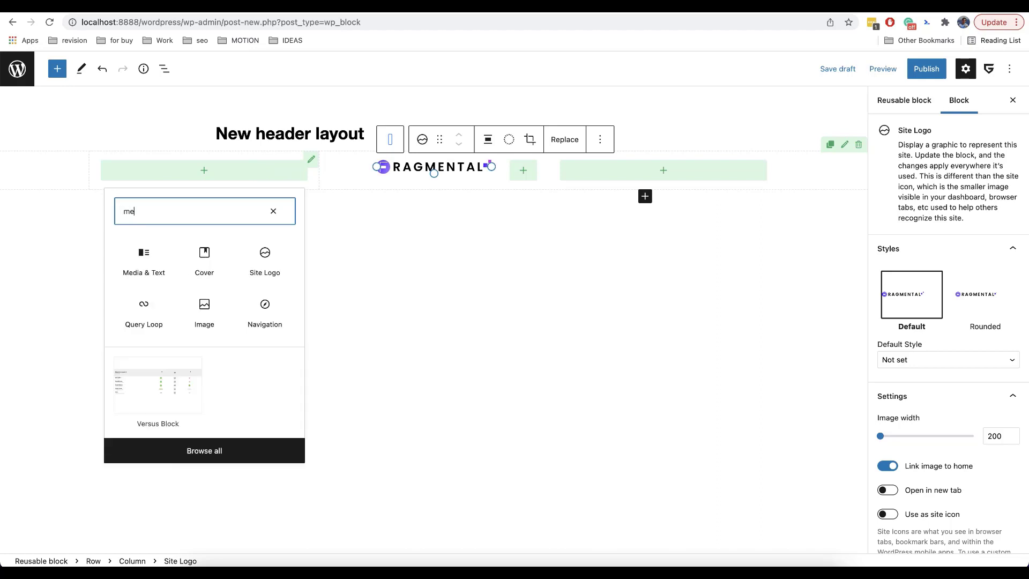
{"action": "left_click", "coordinate": [265, 262]}
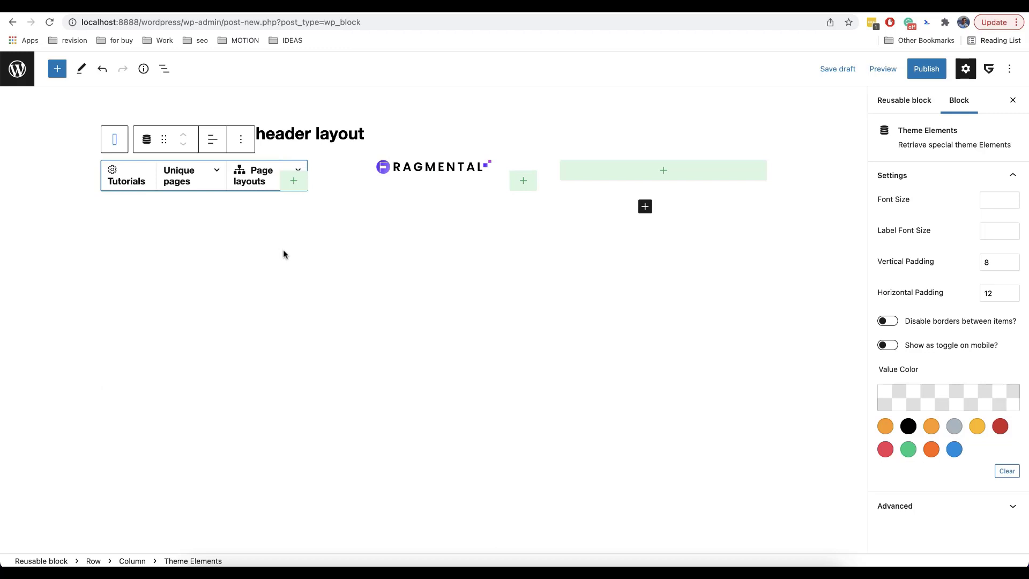
Examine the block library's theme elements for header items such as search, wishlist, comparison and login icons
{"action": "left_click", "coordinate": [665, 172]}
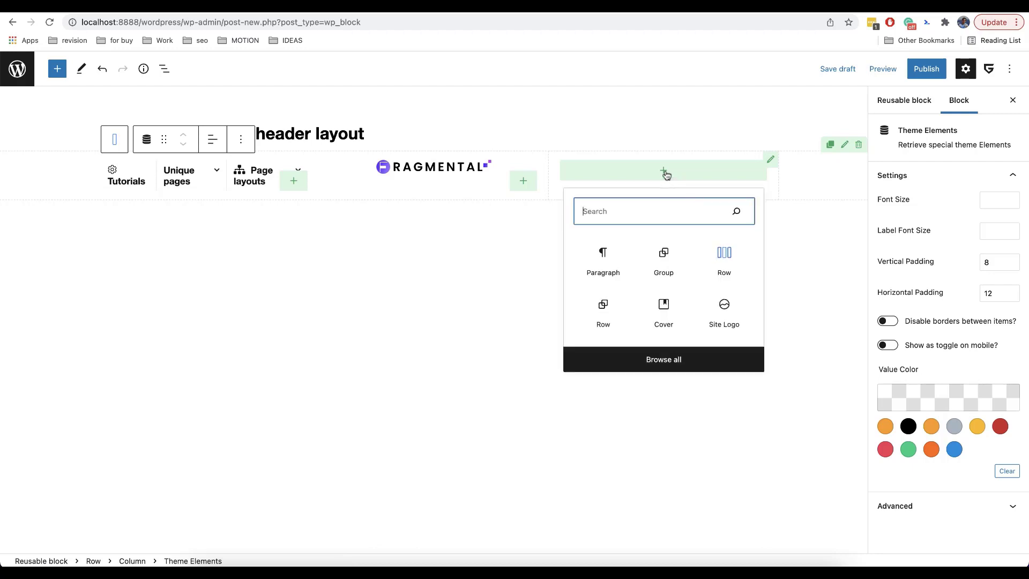
{"action": "left_click", "coordinate": [164, 70]}
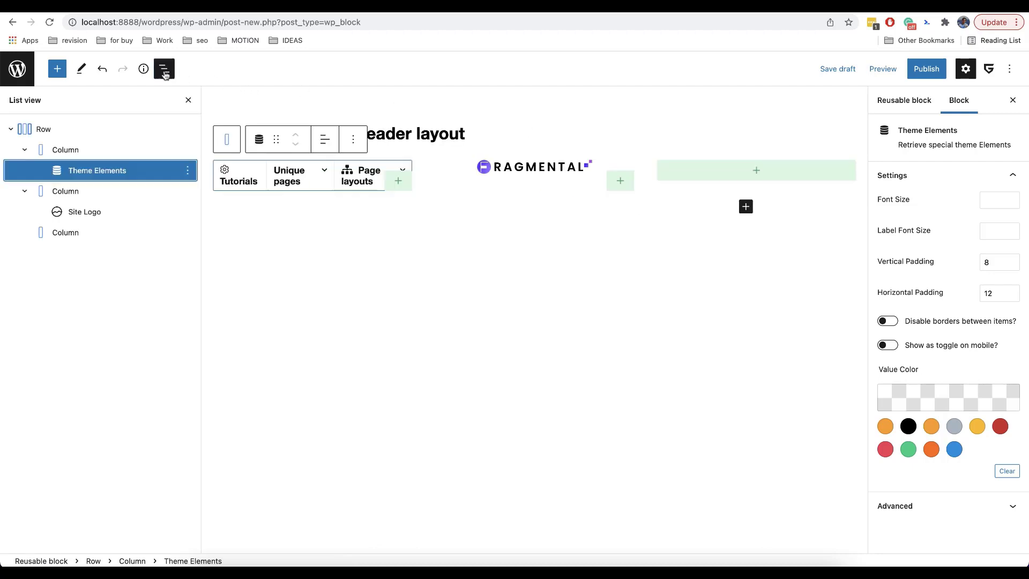
{"action": "left_click", "coordinate": [57, 69]}
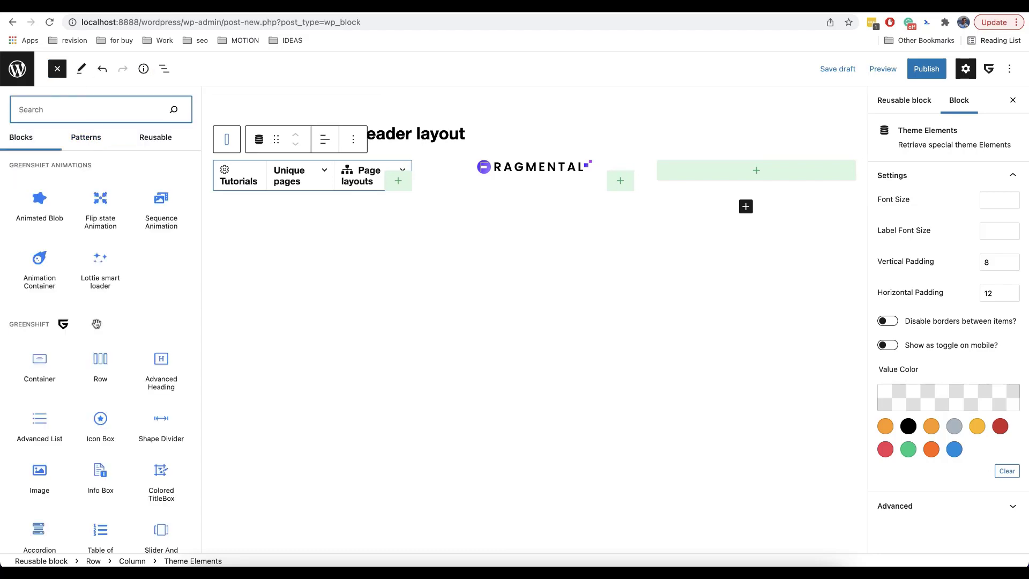
{"action": "scroll", "coordinate": [96, 332], "scroll_direction": "down", "scroll_amount": 15}
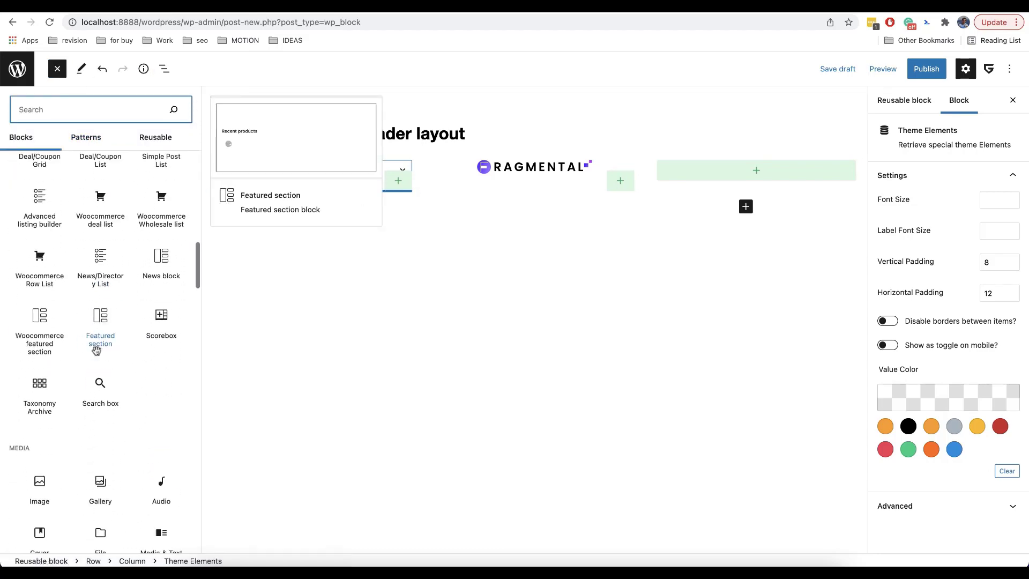
{"action": "scroll", "coordinate": [97, 350], "scroll_direction": "down", "scroll_amount": 10}
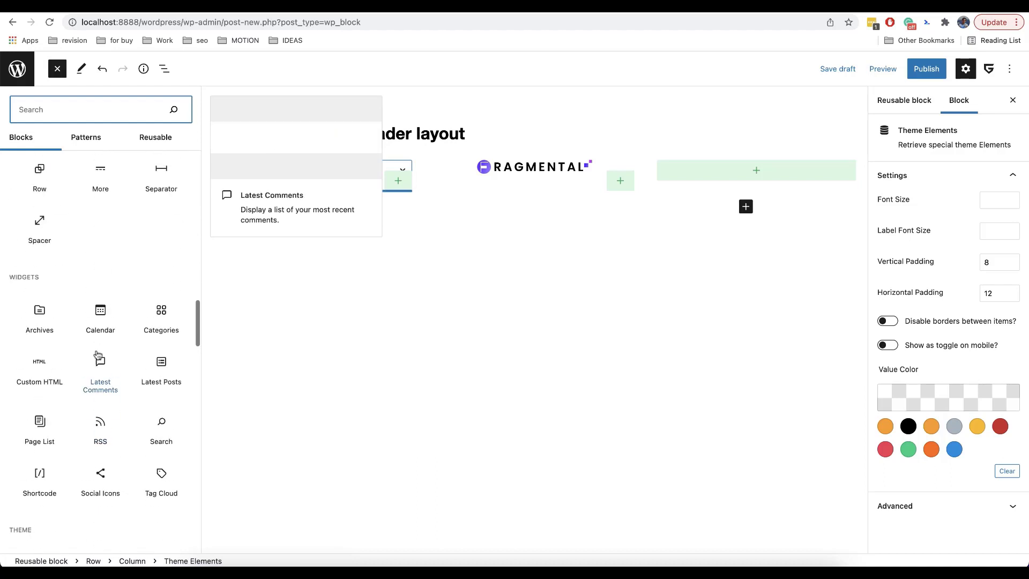
{"action": "scroll", "coordinate": [96, 353], "scroll_direction": "up", "scroll_amount": 5}
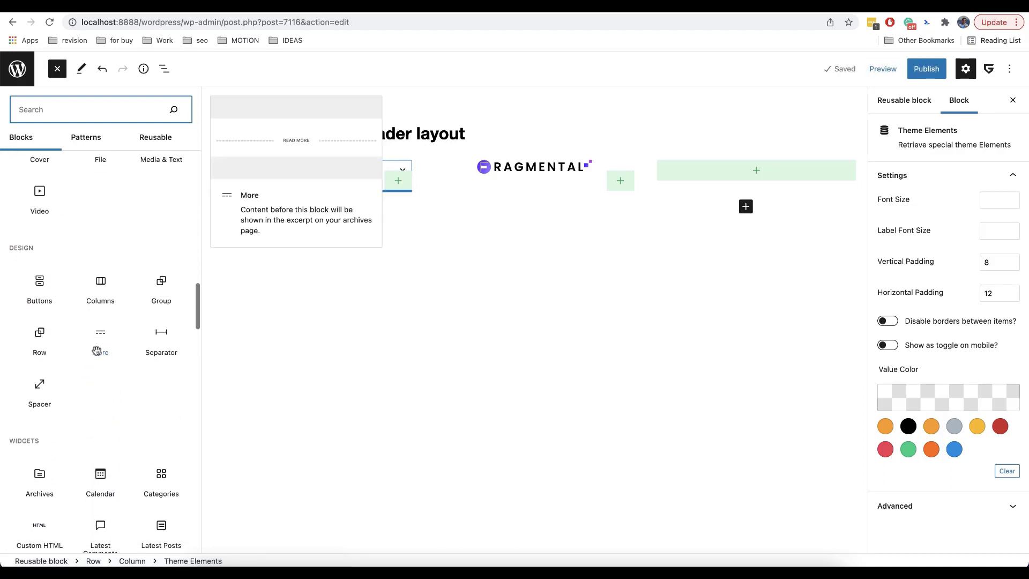
{"action": "scroll", "coordinate": [96, 351], "scroll_direction": "down", "scroll_amount": 10}
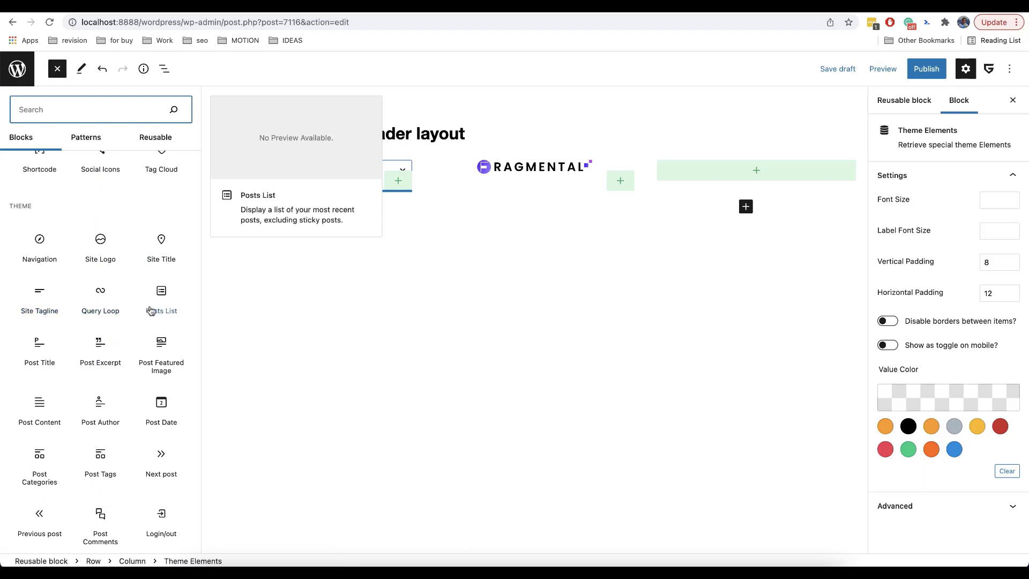
{"action": "scroll", "coordinate": [62, 331], "scroll_direction": "down", "scroll_amount": 3}
{"action": "scroll", "coordinate": [62, 331], "scroll_direction": "down", "scroll_amount": 8}
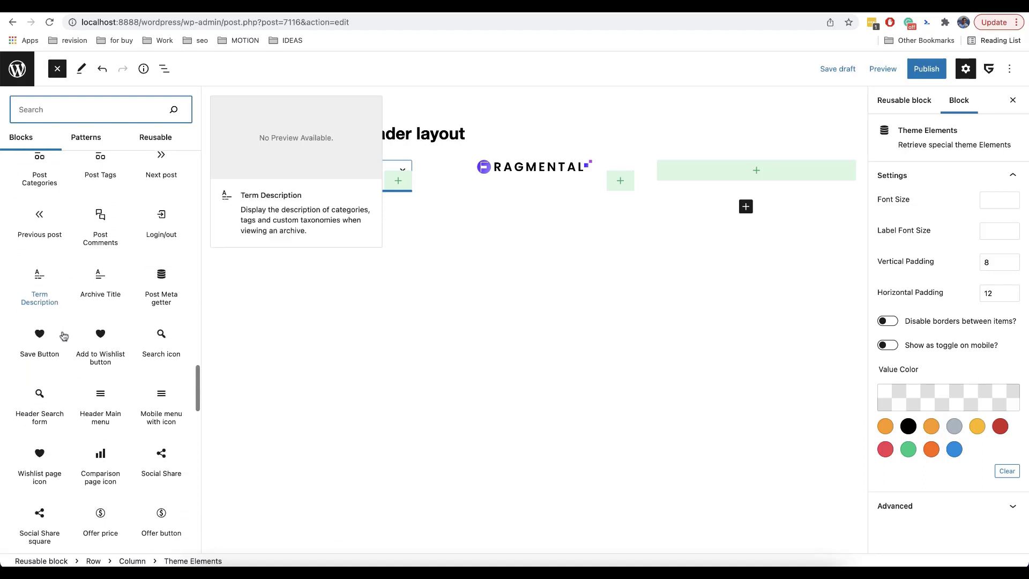
{"action": "scroll", "coordinate": [63, 336], "scroll_direction": "down", "scroll_amount": 4}
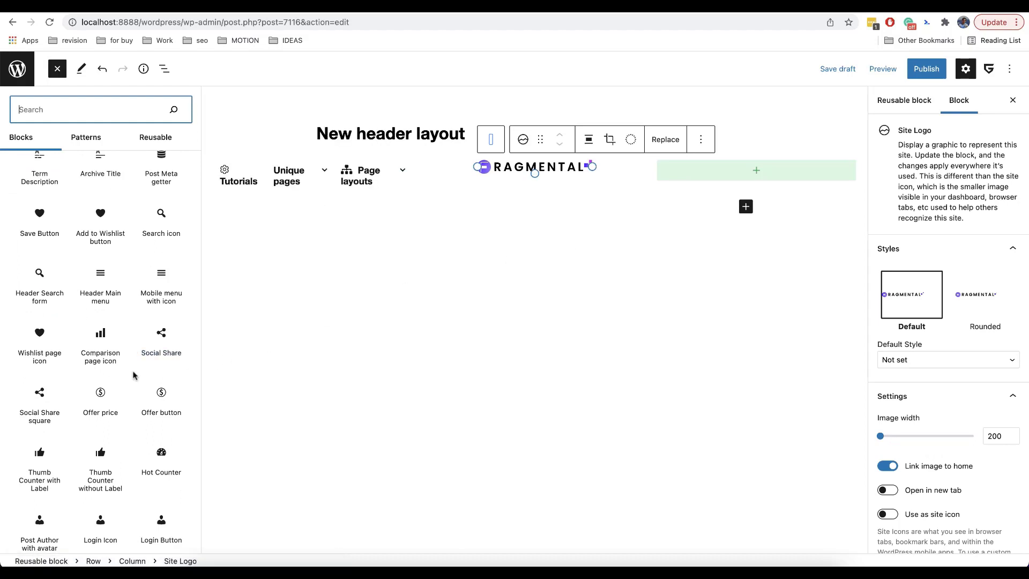
Add a Login Icon block to the row's empty third column
{"action": "left_click", "coordinate": [57, 69]}
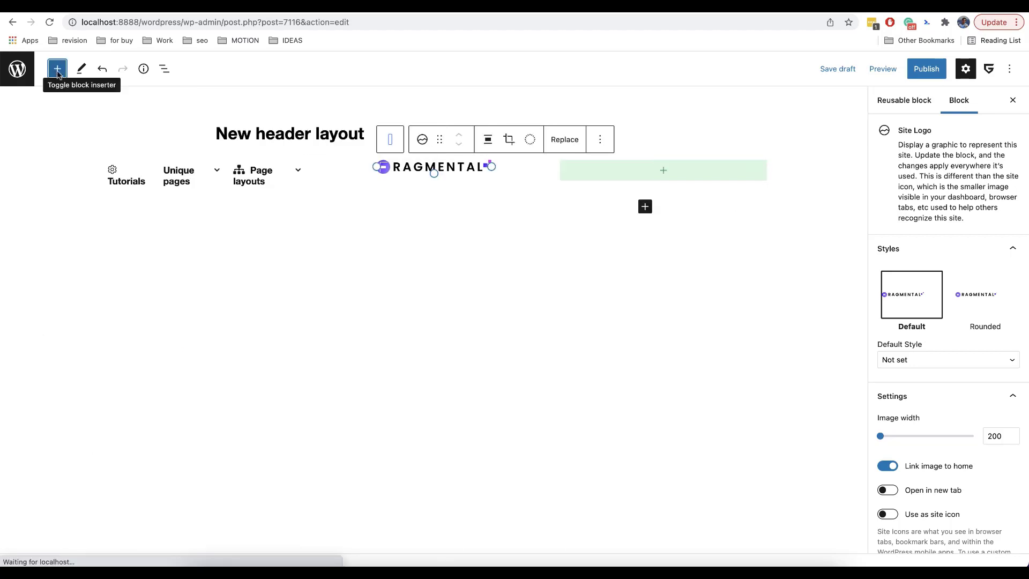
{"action": "left_click", "coordinate": [706, 178]}
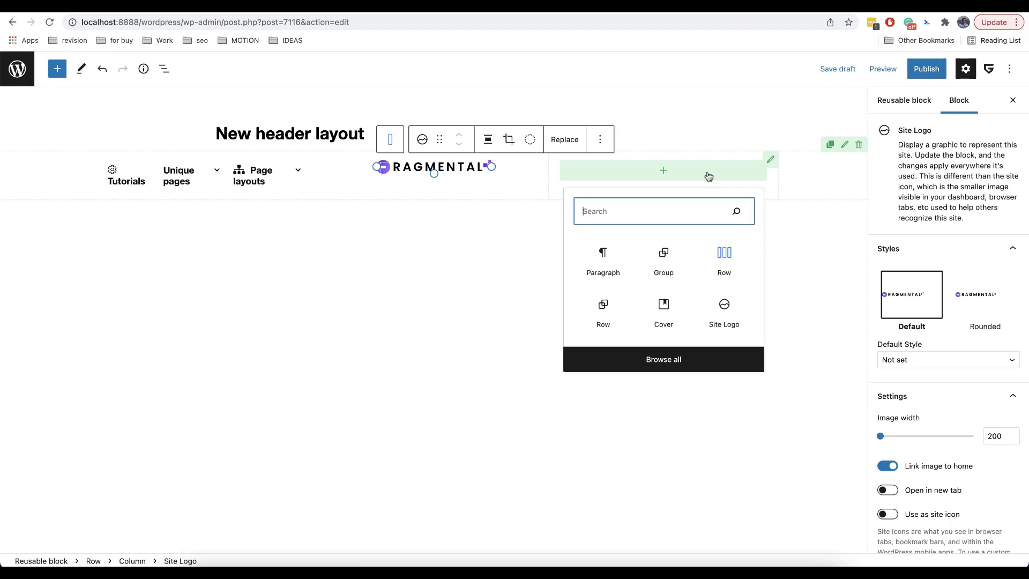
{"action": "type", "text": "login"}
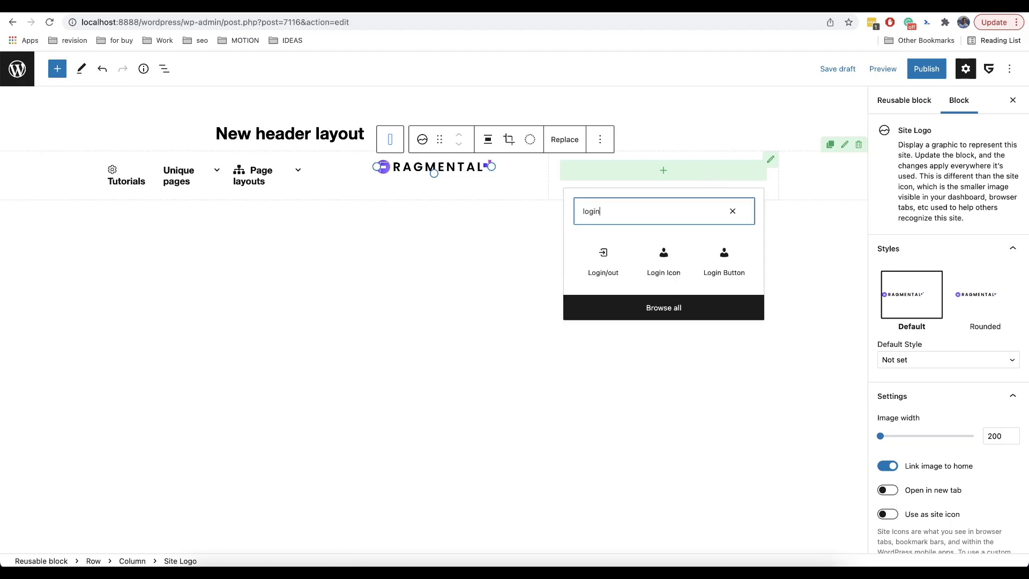
{"action": "left_click", "coordinate": [663, 256]}
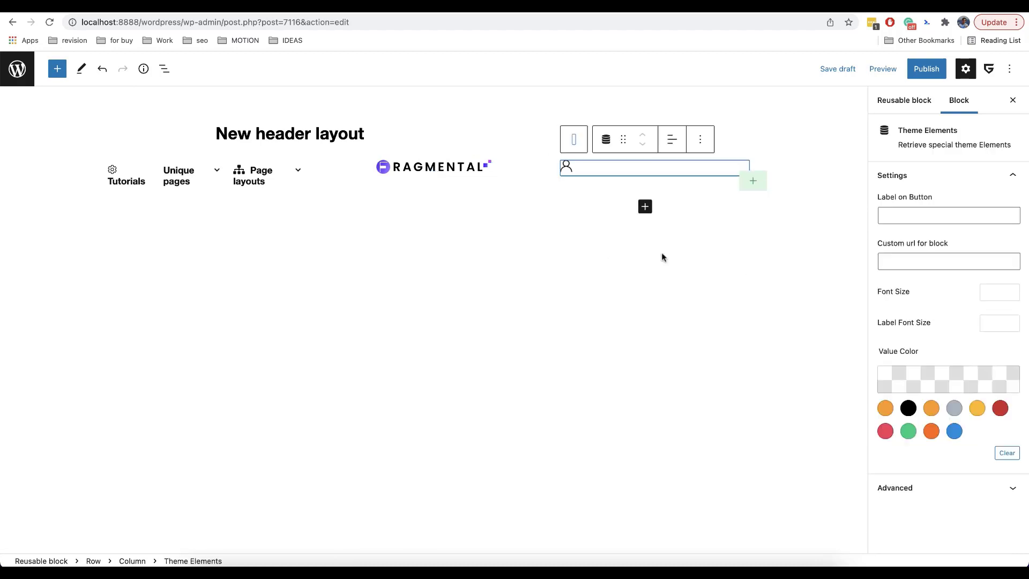
Add a Wishlist page icon block after the login icon in the third column
{"action": "left_click", "coordinate": [750, 183]}
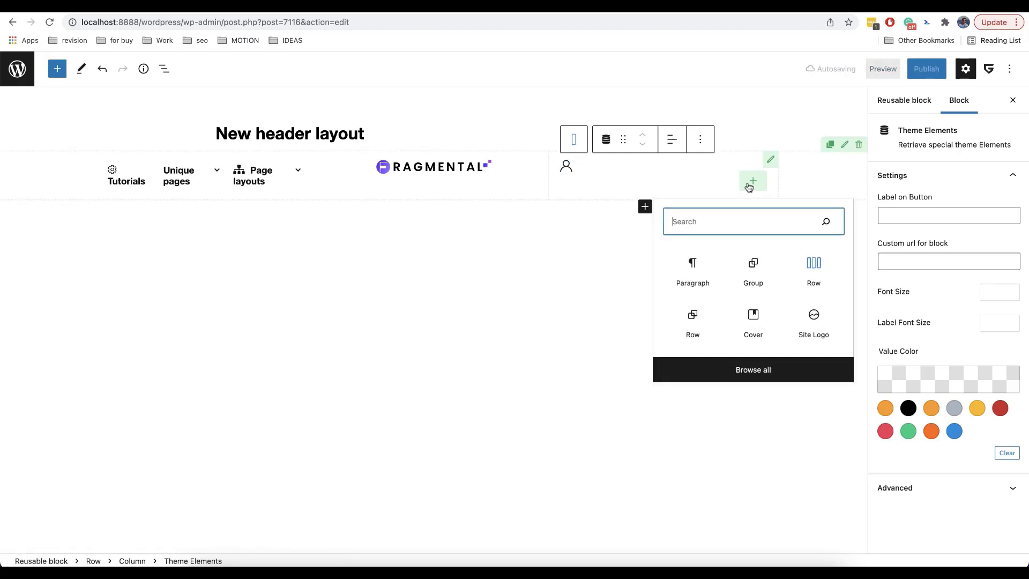
{"action": "type", "text": "wishlist"}
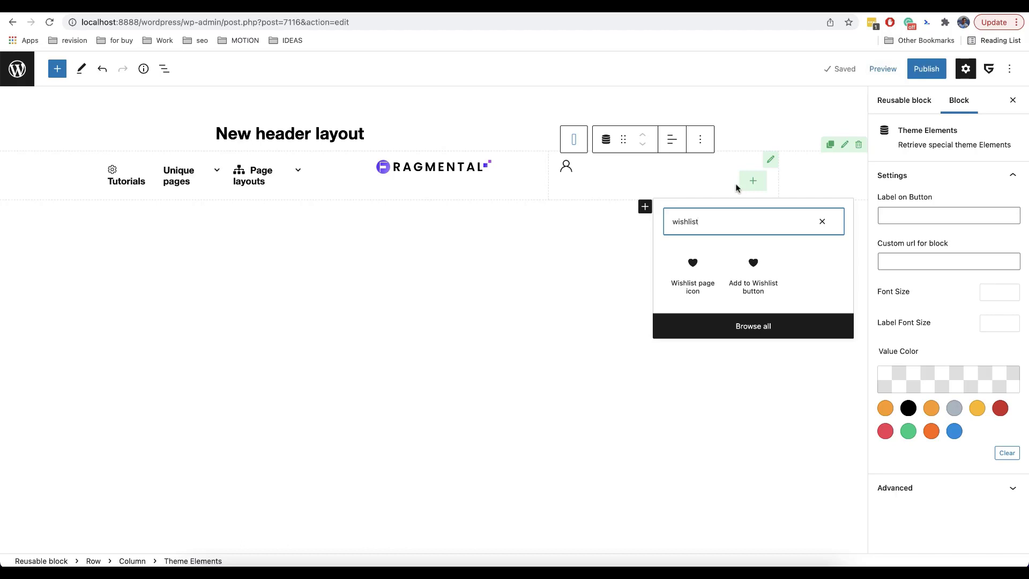
{"action": "left_click", "coordinate": [697, 267]}
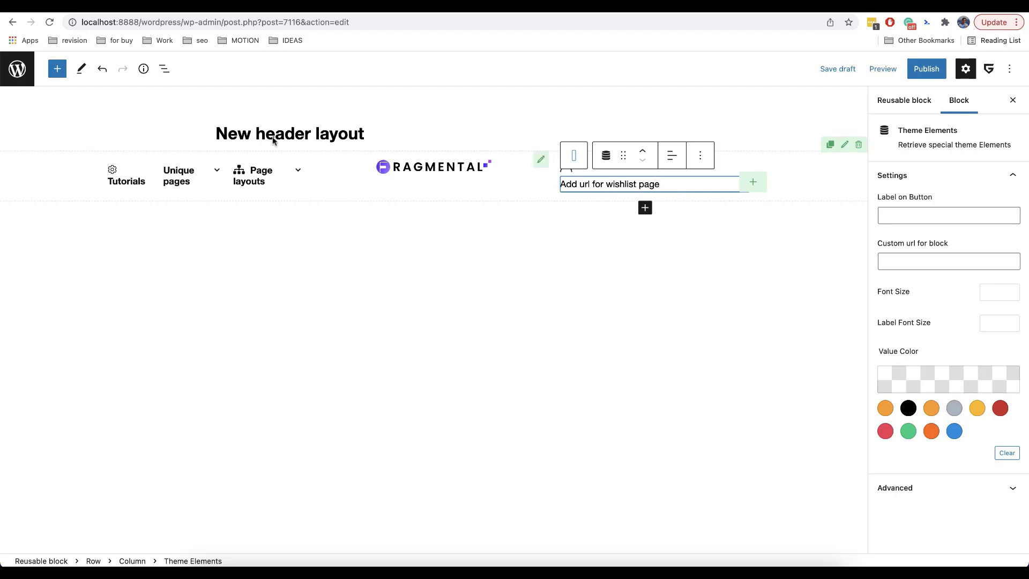
Search the ReHub theme documentation for "wishlist" and read how to set up the wishlist page and its shortcode
{"action": "left_click", "coordinate": [259, 13]}
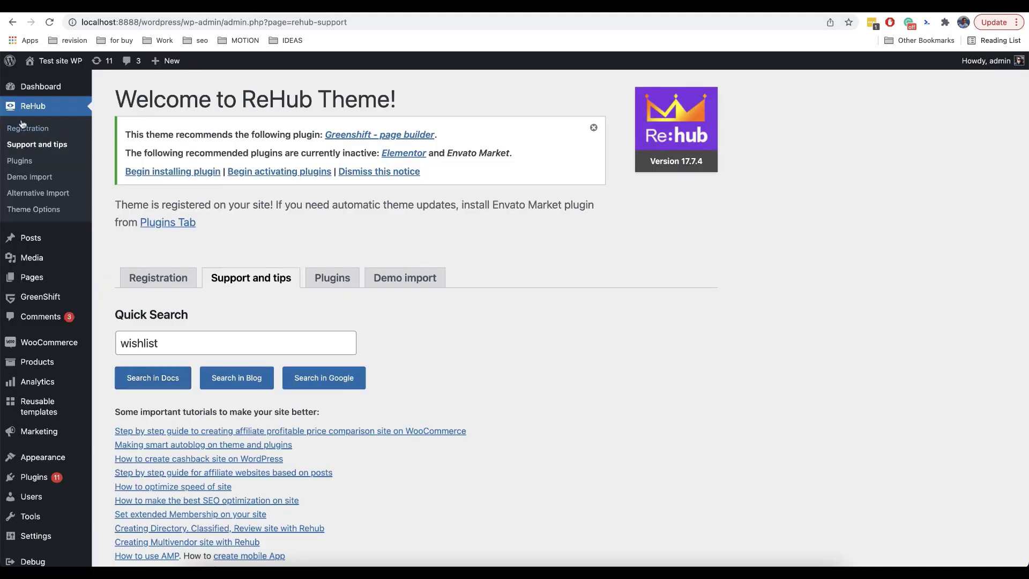
{"action": "left_click", "coordinate": [37, 148]}
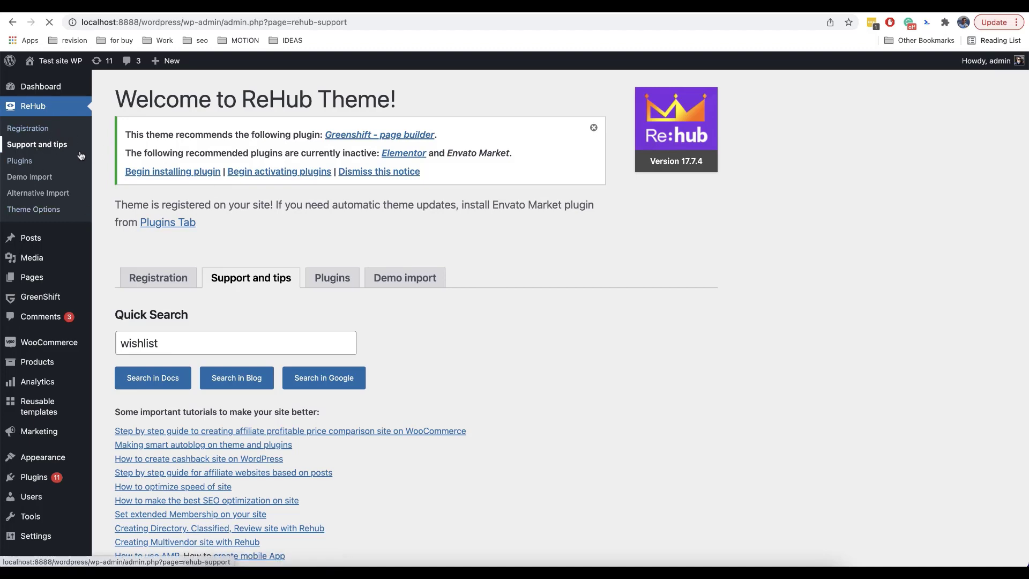
{"action": "left_click", "coordinate": [215, 337]}
{"action": "type", "text": "w"}
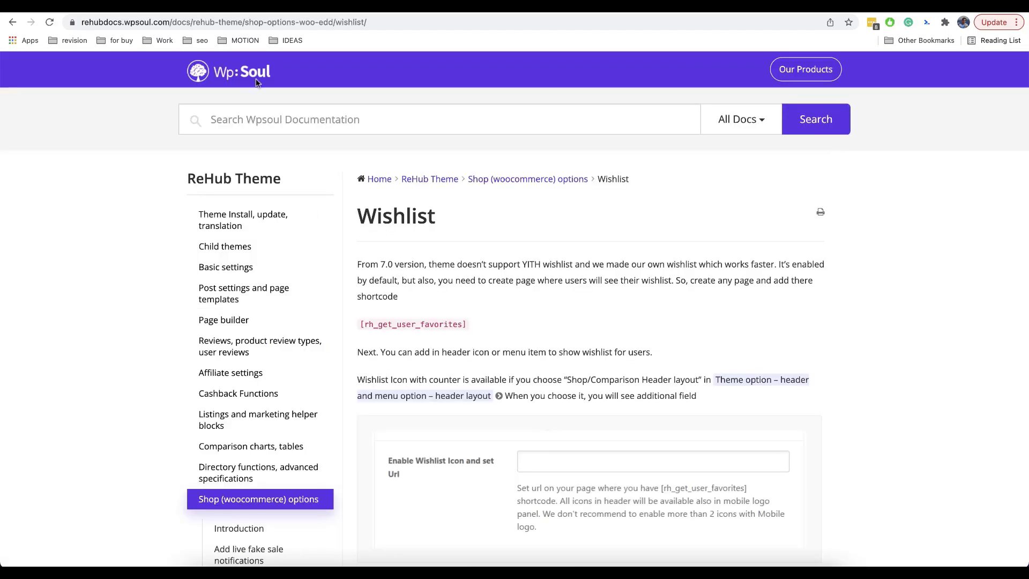
{"action": "scroll", "coordinate": [389, 239], "scroll_direction": "down", "scroll_amount": 7}
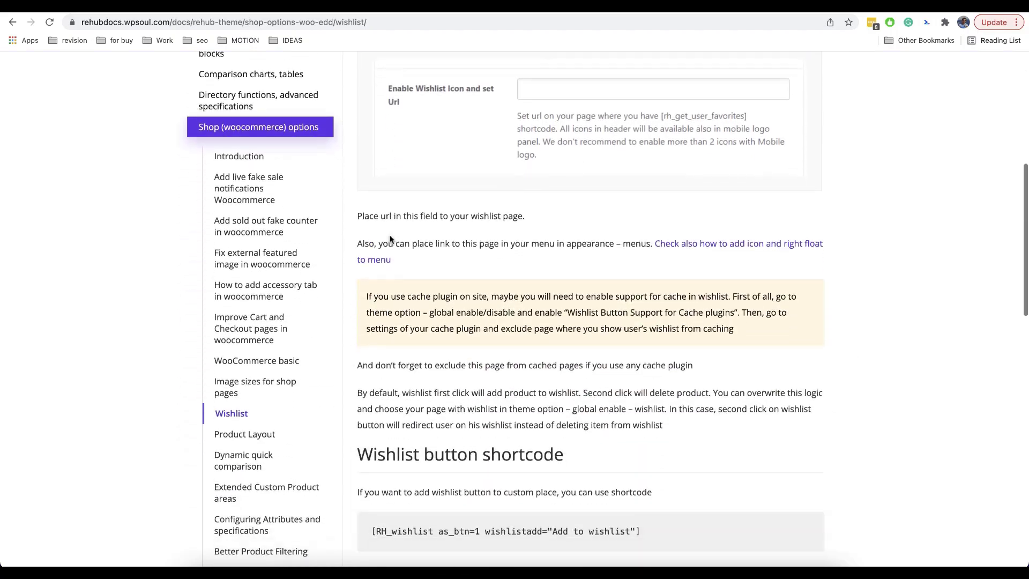
{"action": "scroll", "coordinate": [390, 239], "scroll_direction": "down", "scroll_amount": 11}
{"action": "scroll", "coordinate": [390, 239], "scroll_direction": "up", "scroll_amount": 18}
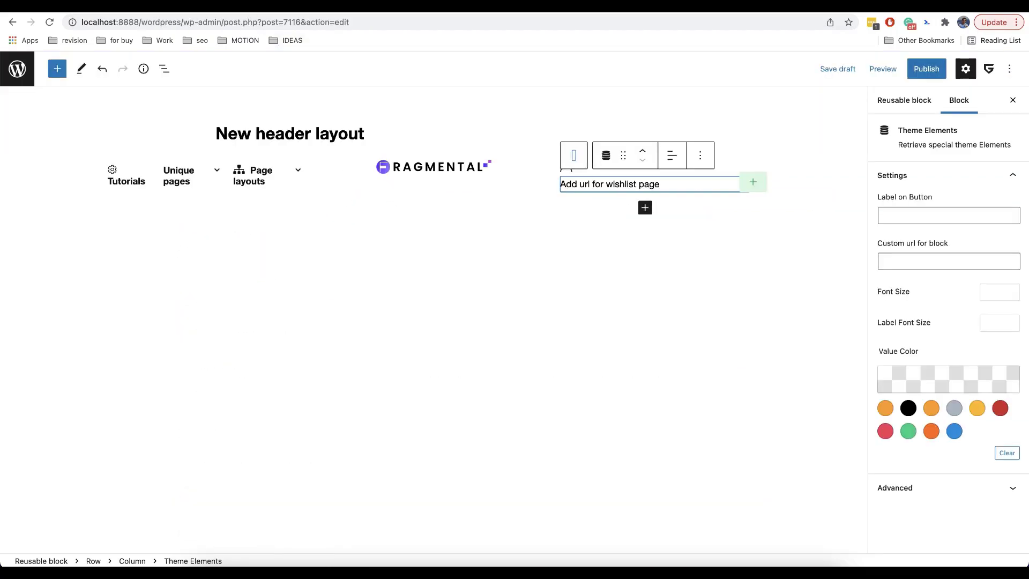
Set the wishlist icon's custom URL to # and add a Cart button block after it in the third column
{"action": "left_click", "coordinate": [891, 264]}
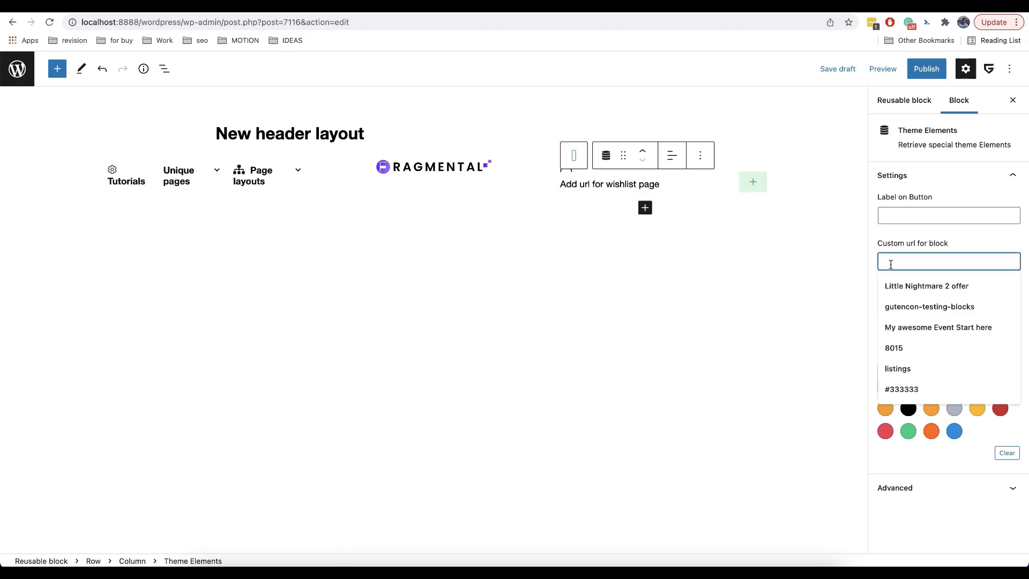
{"action": "type", "text": "#"}
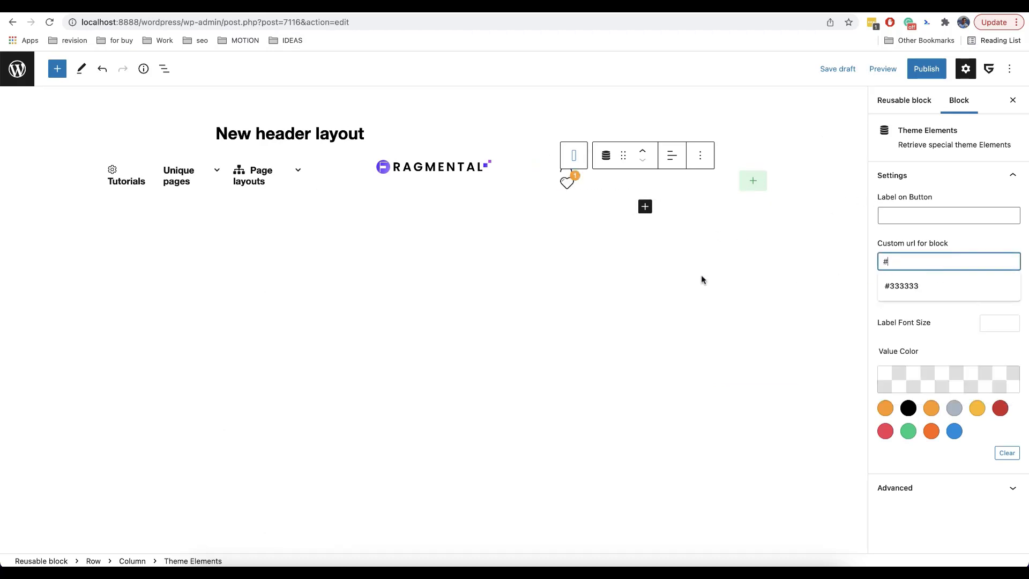
{"action": "left_click", "coordinate": [752, 182]}
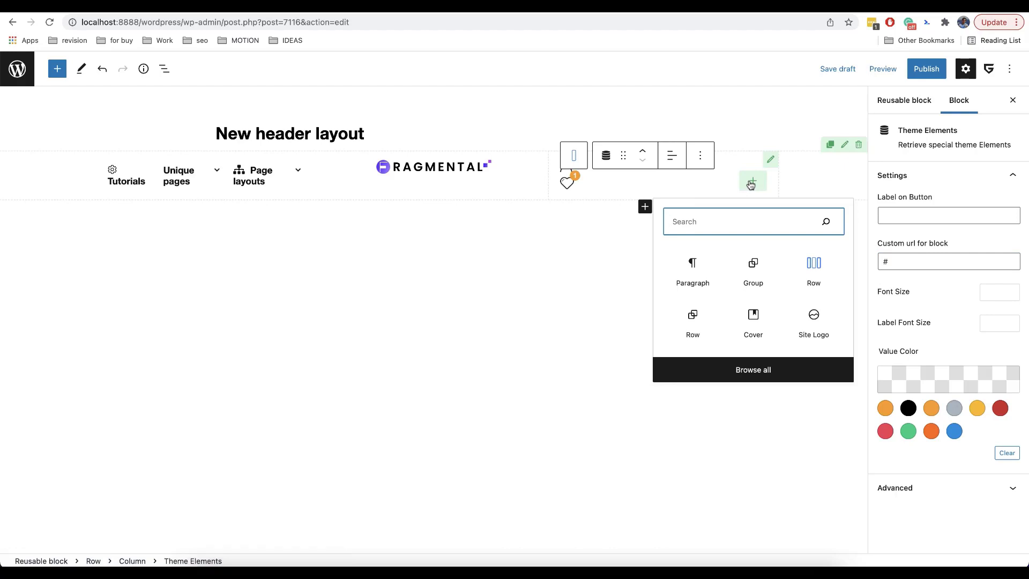
{"action": "type", "text": "cart"}
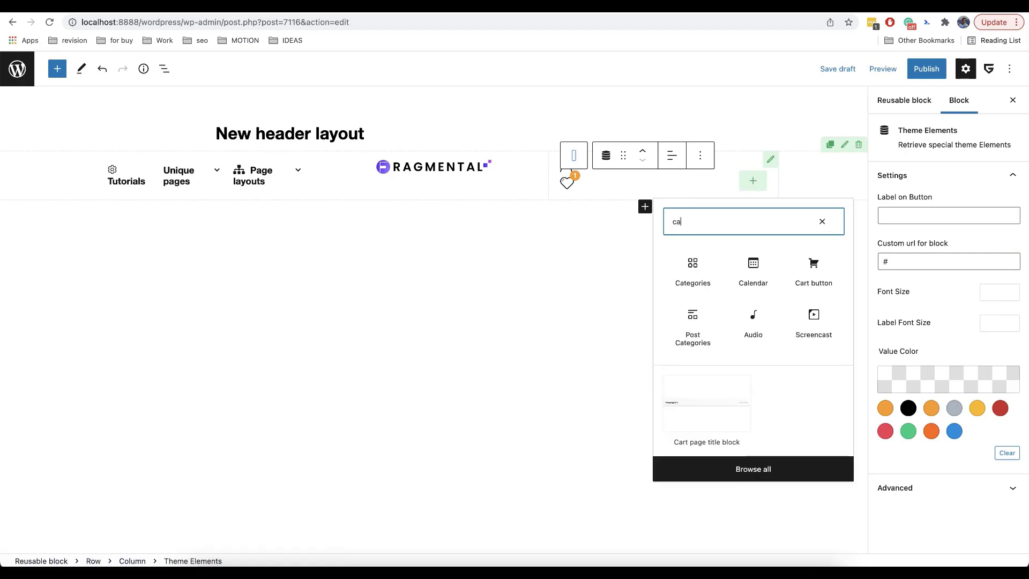
{"action": "left_click", "coordinate": [693, 276]}
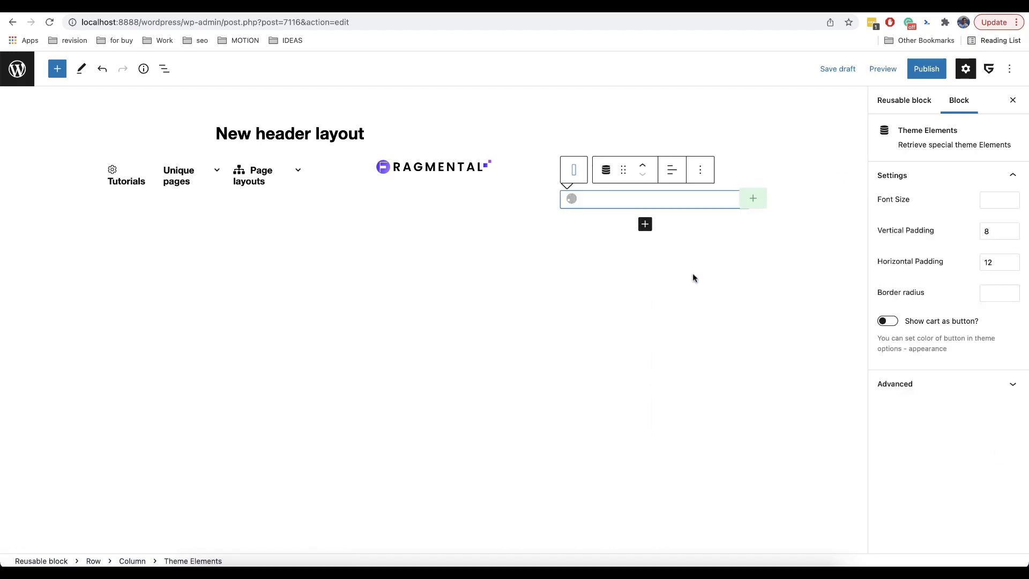
{"action": "left_click", "coordinate": [735, 283]}
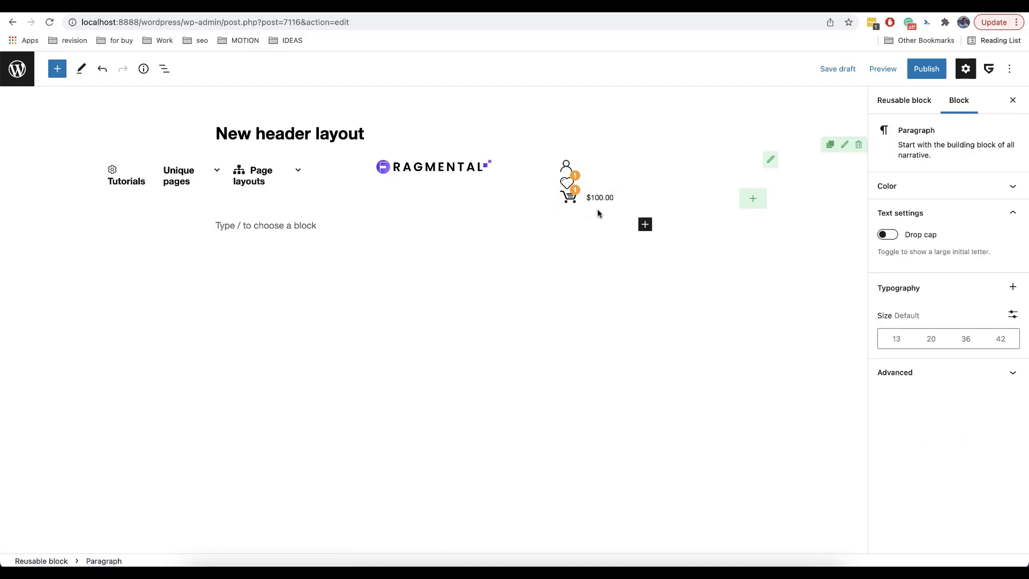
Enable flexible box content on the third column and set its direction to horizontal
{"action": "left_click", "coordinate": [769, 161]}
{"action": "scroll", "coordinate": [942, 326], "scroll_direction": "down", "scroll_amount": 3}
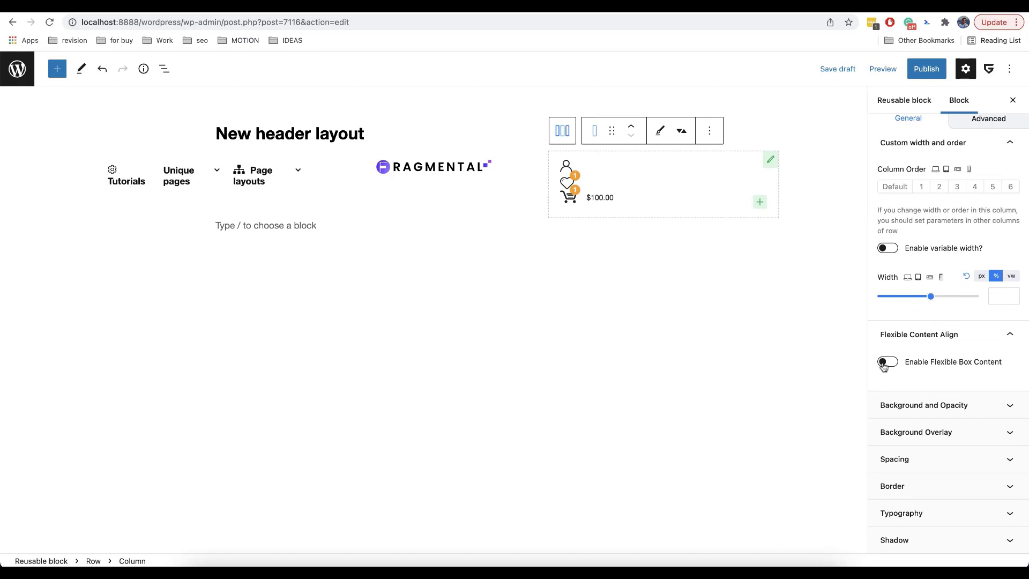
{"action": "left_click", "coordinate": [927, 364]}
{"action": "scroll", "coordinate": [925, 367], "scroll_direction": "down", "scroll_amount": 5}
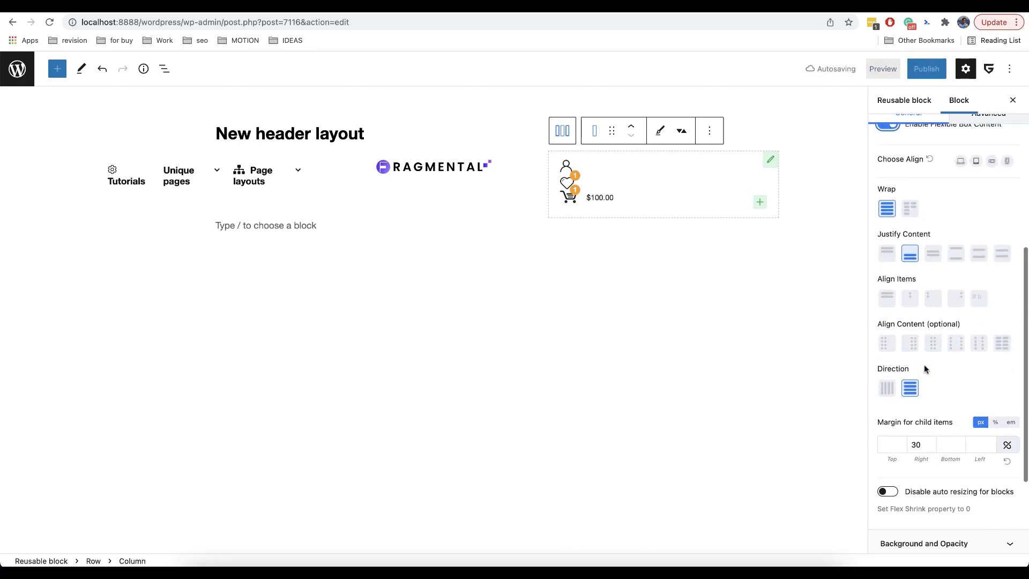
{"action": "left_click", "coordinate": [887, 390]}
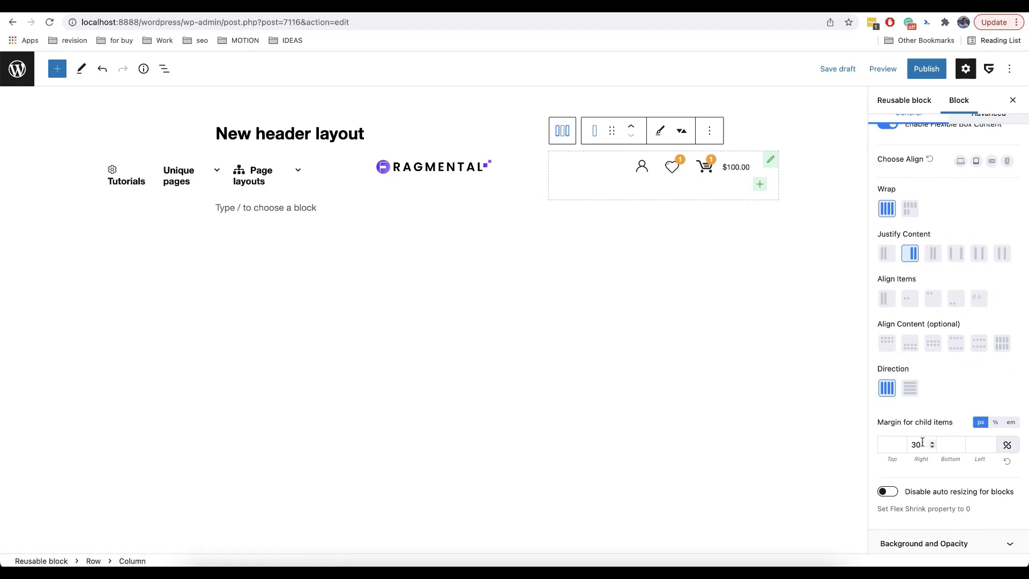
Set the third column's margin for child items to 0 px right and 30 px left
{"action": "scroll", "coordinate": [923, 442], "scroll_direction": "down", "scroll_amount": 3}
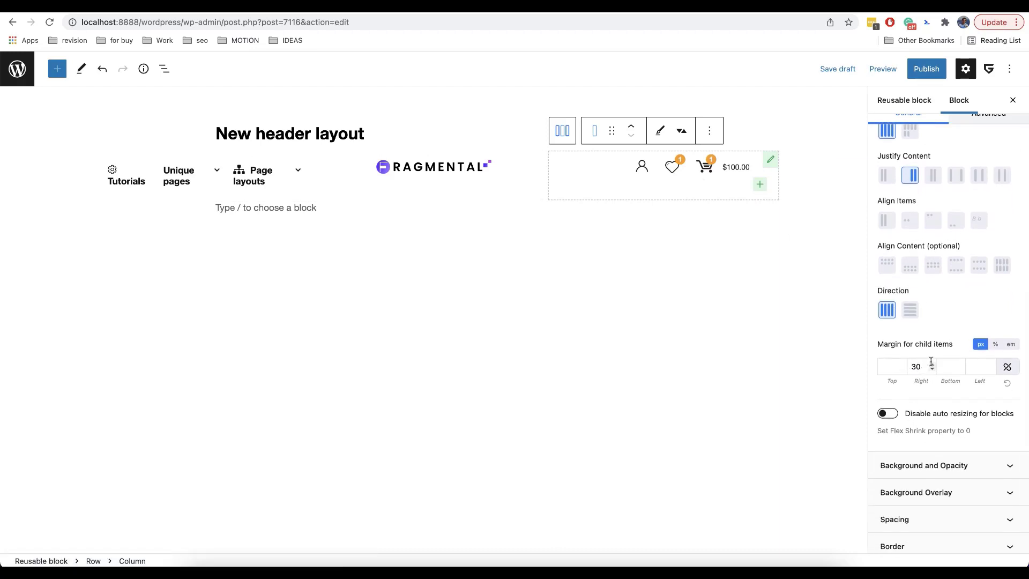
{"action": "left_click", "coordinate": [932, 365]}
{"action": "left_click", "coordinate": [932, 364]}
{"action": "left_click", "coordinate": [933, 370]}
{"action": "left_click", "coordinate": [933, 369]}
{"action": "double_click", "coordinate": [917, 367]}
{"action": "type", "text": "0"}
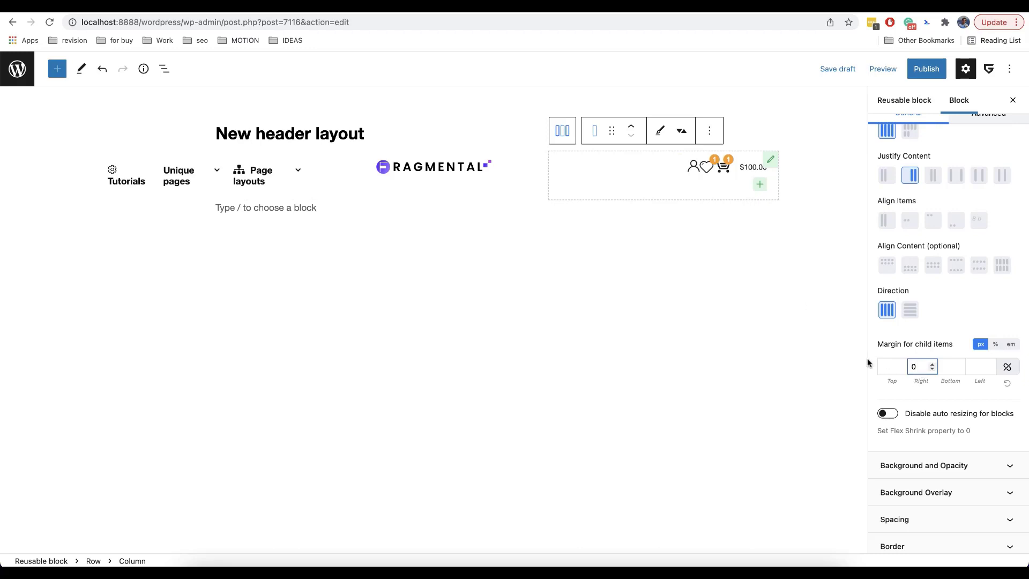
{"action": "left_click", "coordinate": [975, 367]}
{"action": "type", "text": "30"}
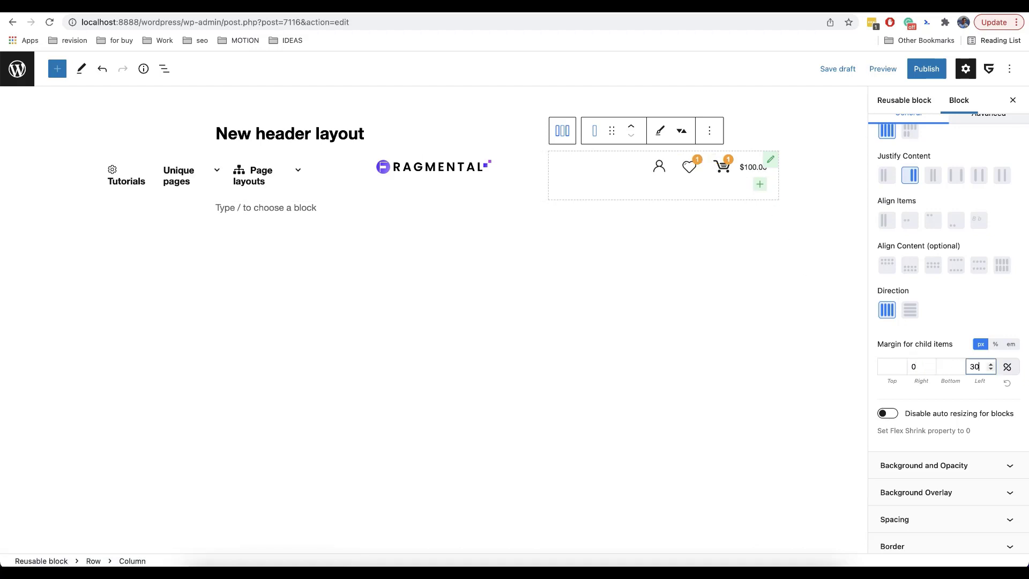
{"action": "left_click", "coordinate": [938, 402]}
Align the row's columns to the vertical middle and publish the reusable block
{"action": "scroll", "coordinate": [918, 304], "scroll_direction": "up", "scroll_amount": 1}
{"action": "scroll", "coordinate": [918, 300], "scroll_direction": "up", "scroll_amount": 3}
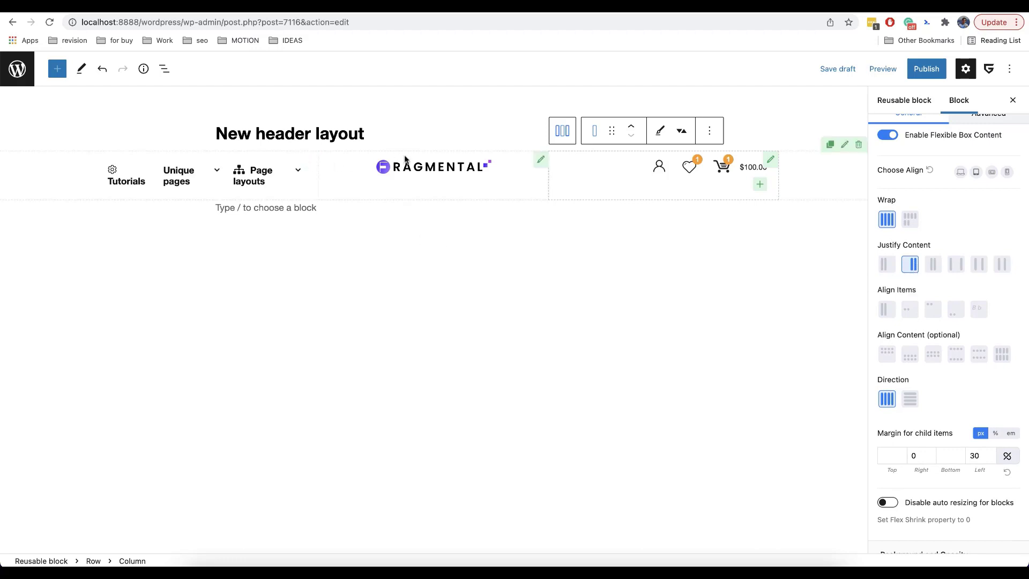
{"action": "left_click", "coordinate": [562, 131]}
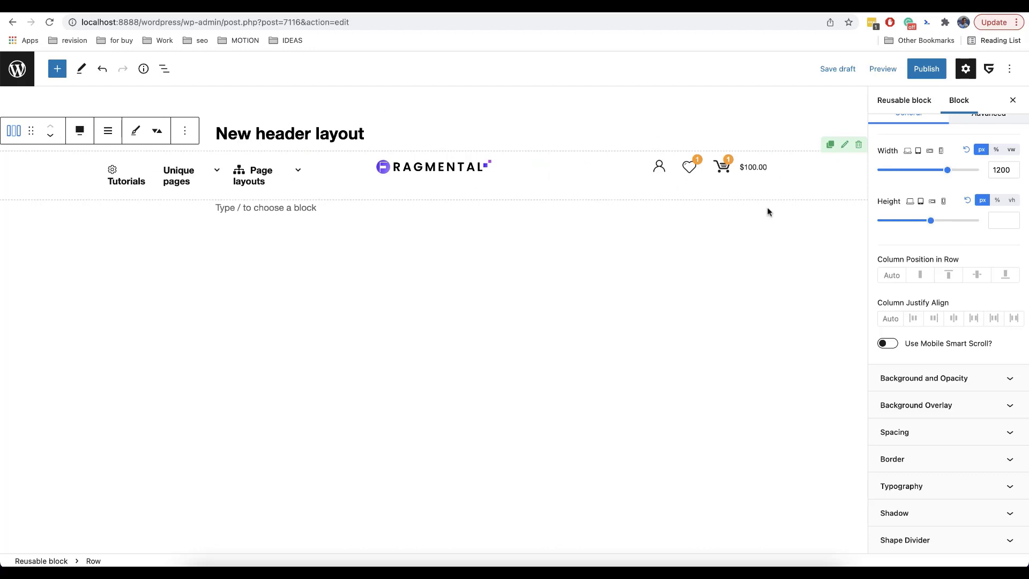
{"action": "left_click", "coordinate": [977, 276]}
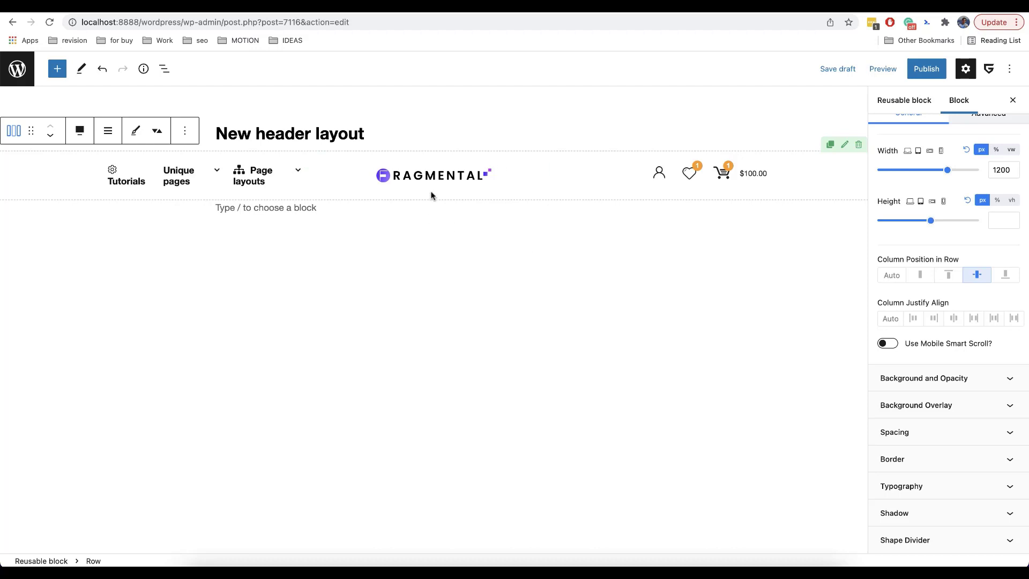
{"action": "left_click", "coordinate": [927, 68]}
{"action": "left_click", "coordinate": [915, 69]}
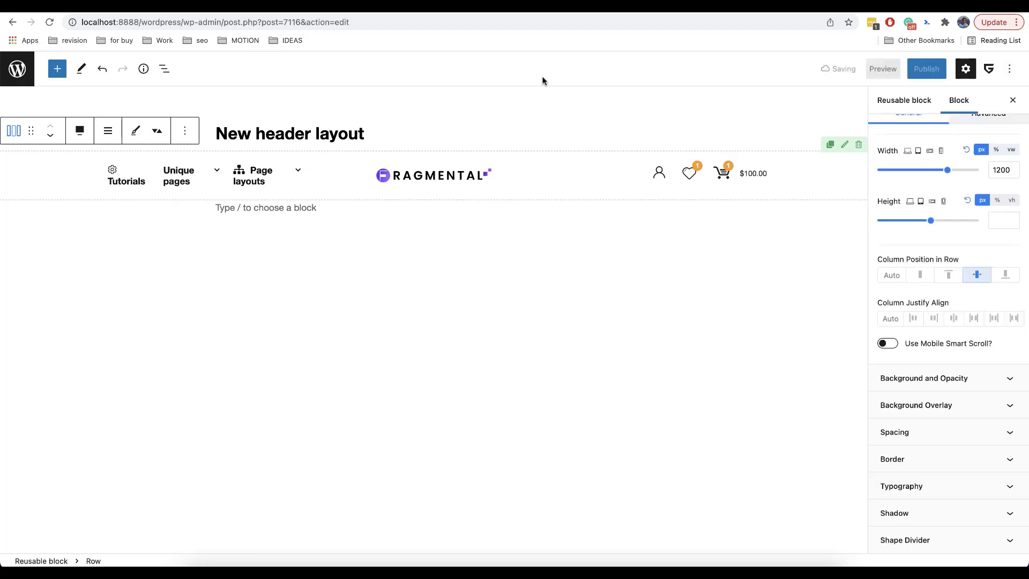
Make Tutorials a sub item of Unique pages in the site's Main menu, save it, and reload the header layout in the editor
{"action": "left_click", "coordinate": [189, 10]}
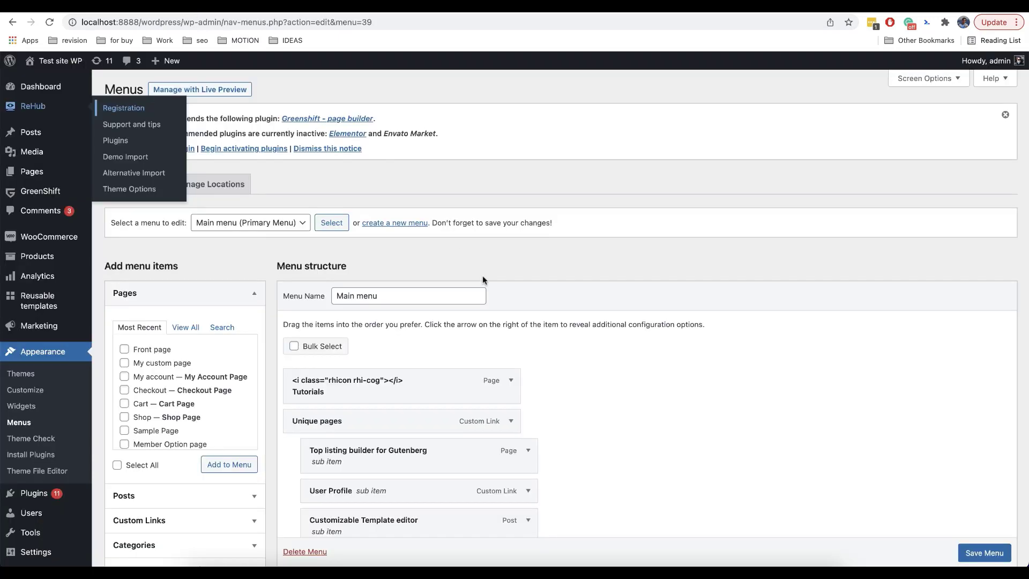
{"action": "scroll", "coordinate": [482, 278], "scroll_direction": "down", "scroll_amount": 5}
{"action": "scroll", "coordinate": [396, 203], "scroll_direction": "up", "scroll_amount": 1}
{"action": "left_click_drag", "start_coordinate": [386, 126], "coordinate": [402, 163]}
{"action": "scroll", "coordinate": [594, 199], "scroll_direction": "up", "scroll_amount": 1}
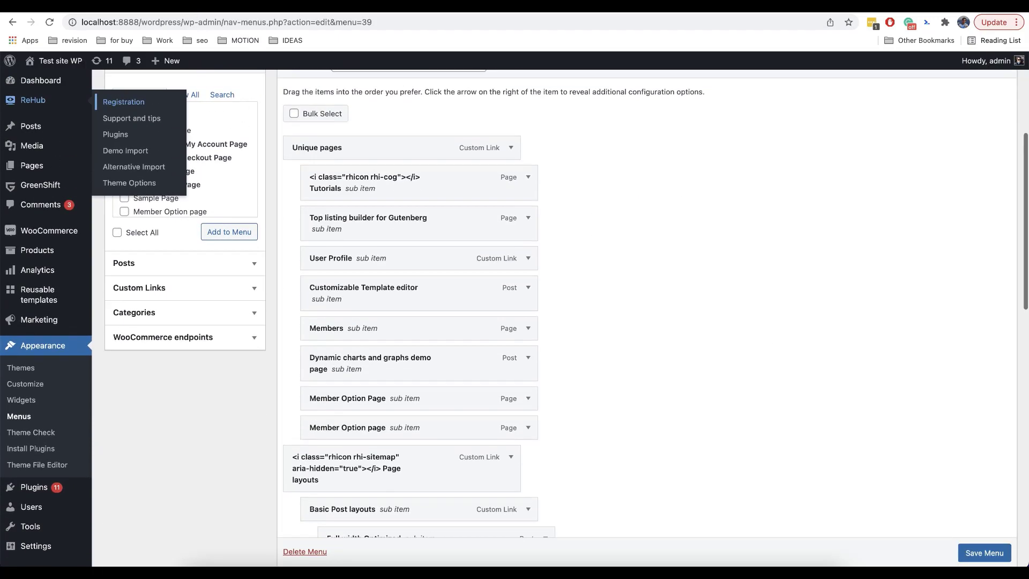
{"action": "left_click", "coordinate": [985, 552]}
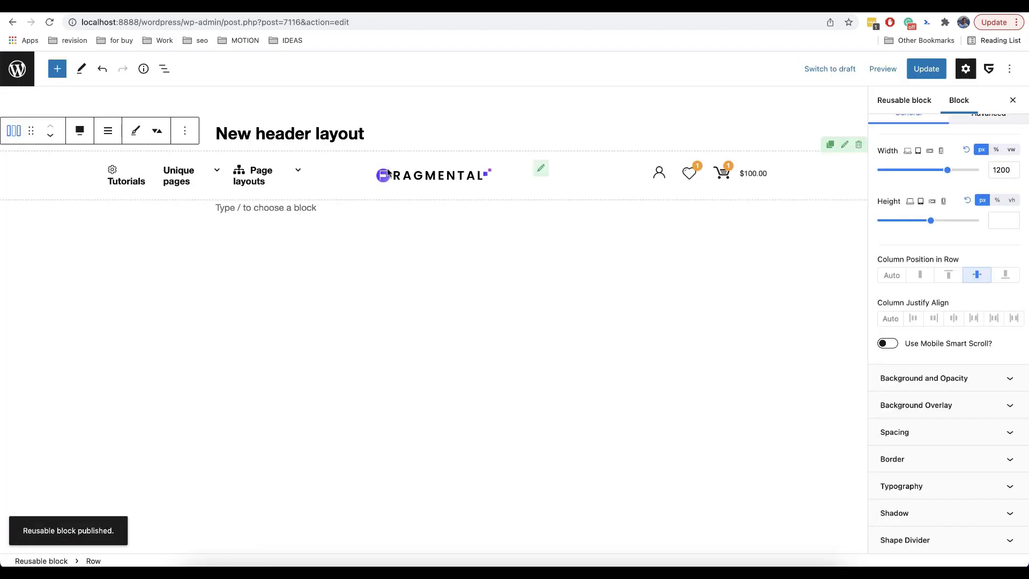
{"action": "key", "text": "super+r"}
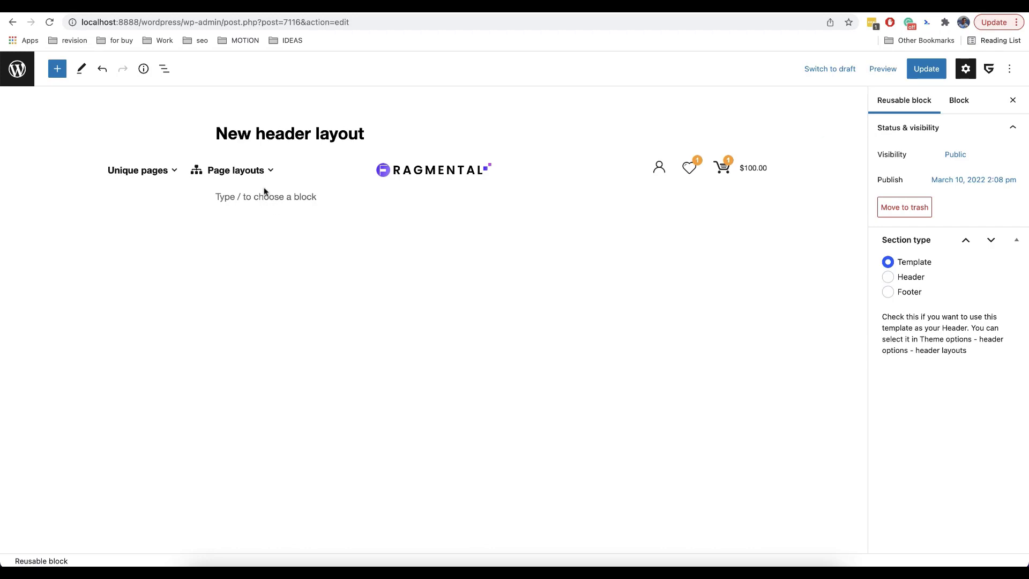
Set the header row's padding to 15 px at the top and 15 px at the bottom
{"action": "mouse_move", "coordinate": [804, 178]}
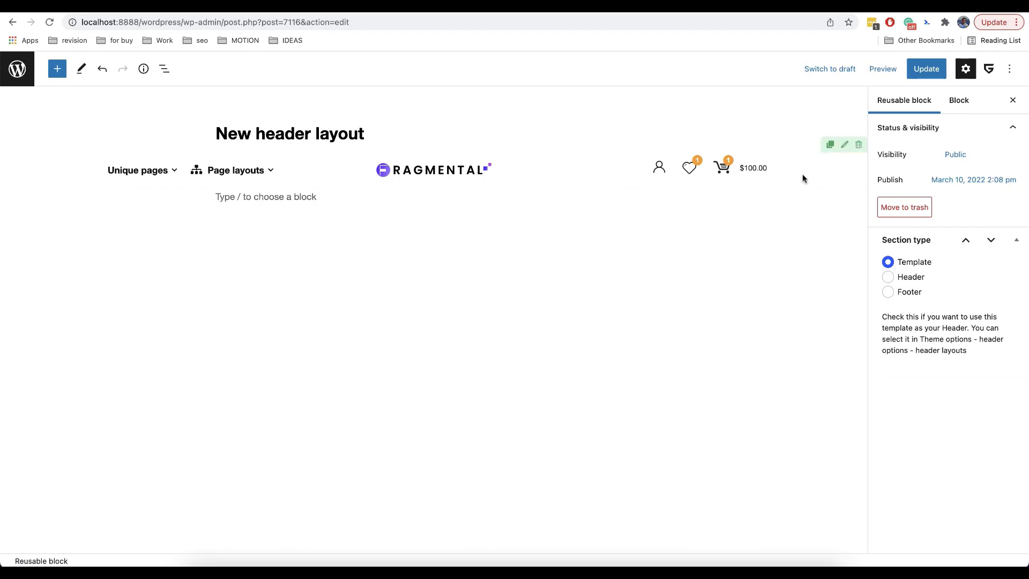
{"action": "left_click", "coordinate": [846, 149]}
{"action": "scroll", "coordinate": [948, 268], "scroll_direction": "down", "scroll_amount": 5}
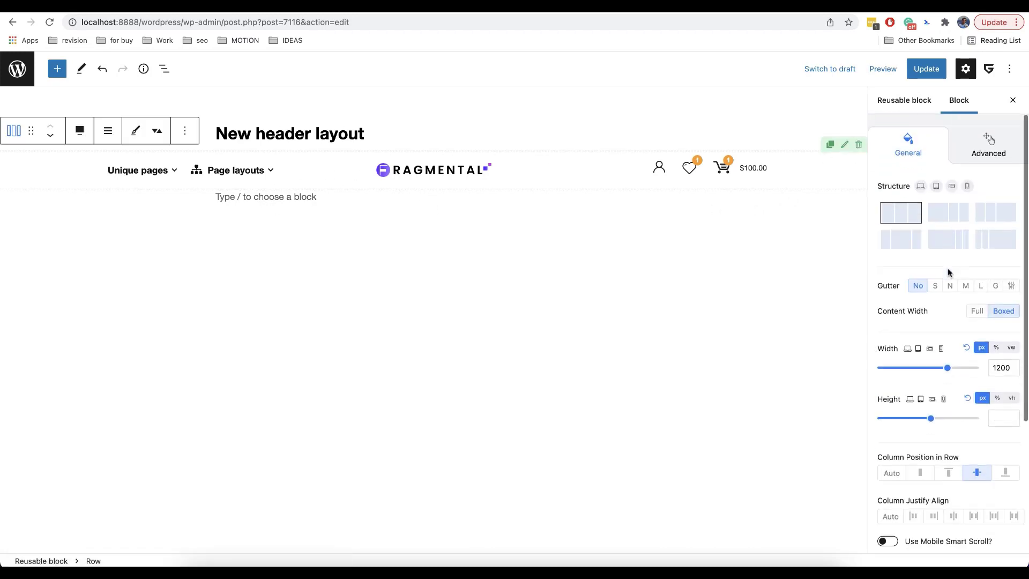
{"action": "left_click", "coordinate": [949, 431]}
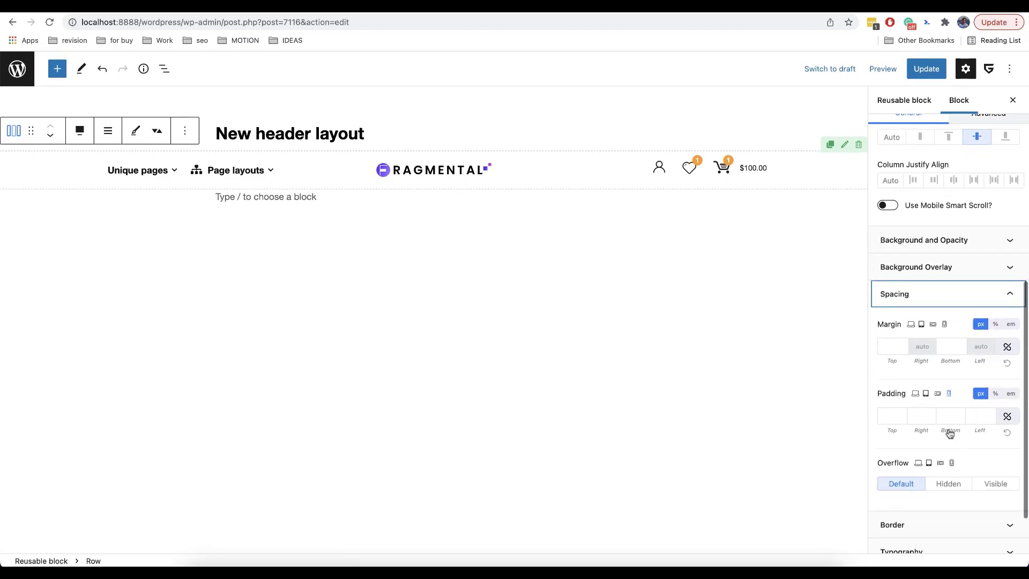
{"action": "left_click", "coordinate": [888, 390]}
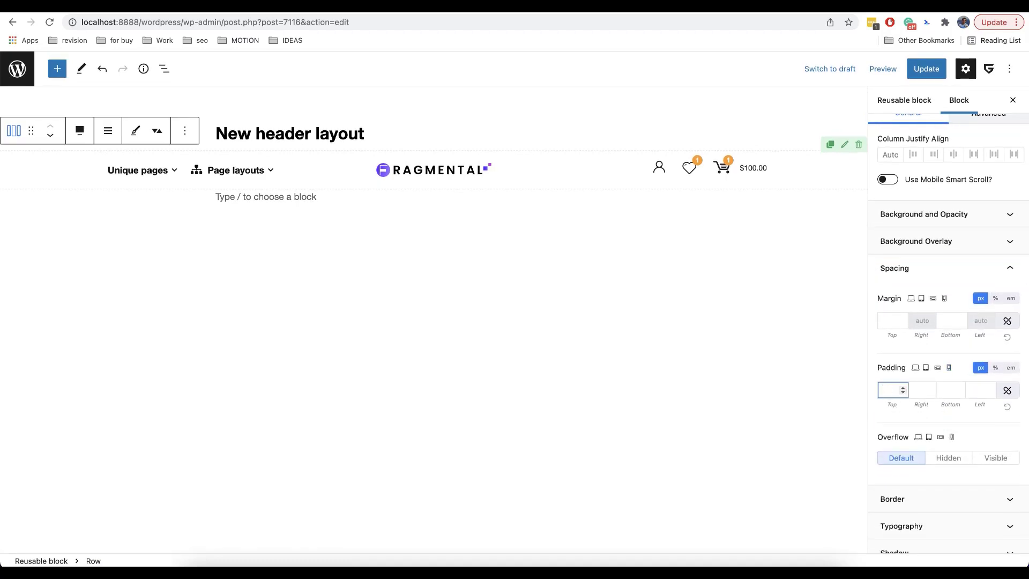
{"action": "type", "text": "20"}
{"action": "key", "text": "BackSpace"}
{"action": "key", "text": "BackSpace"}
{"action": "type", "text": "15"}
{"action": "left_click", "coordinate": [947, 390]}
{"action": "type", "text": "15"}
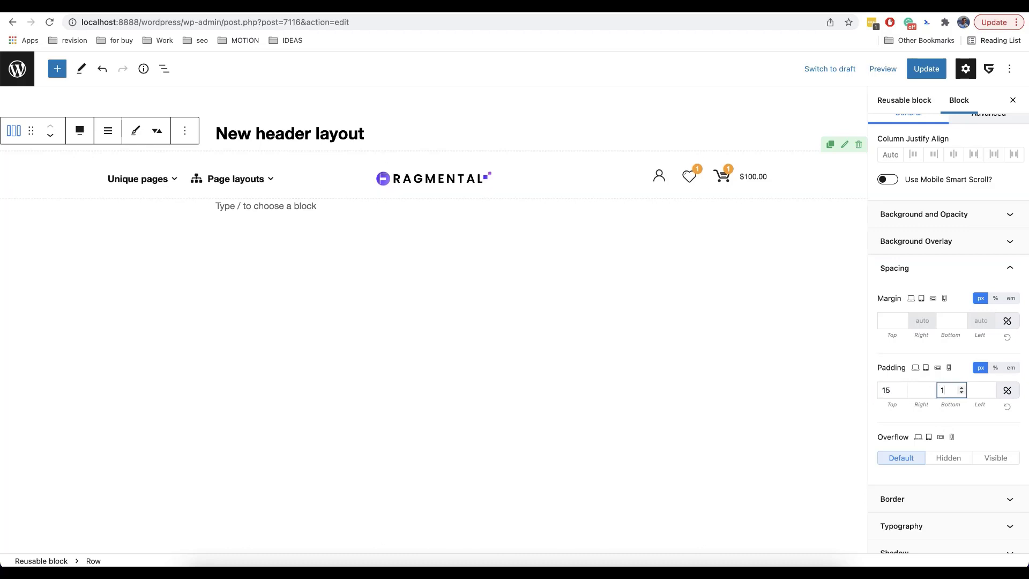
Give the header row a classic light grey background color, #F8F8F8
{"action": "scroll", "coordinate": [936, 370], "scroll_direction": "up", "scroll_amount": 3}
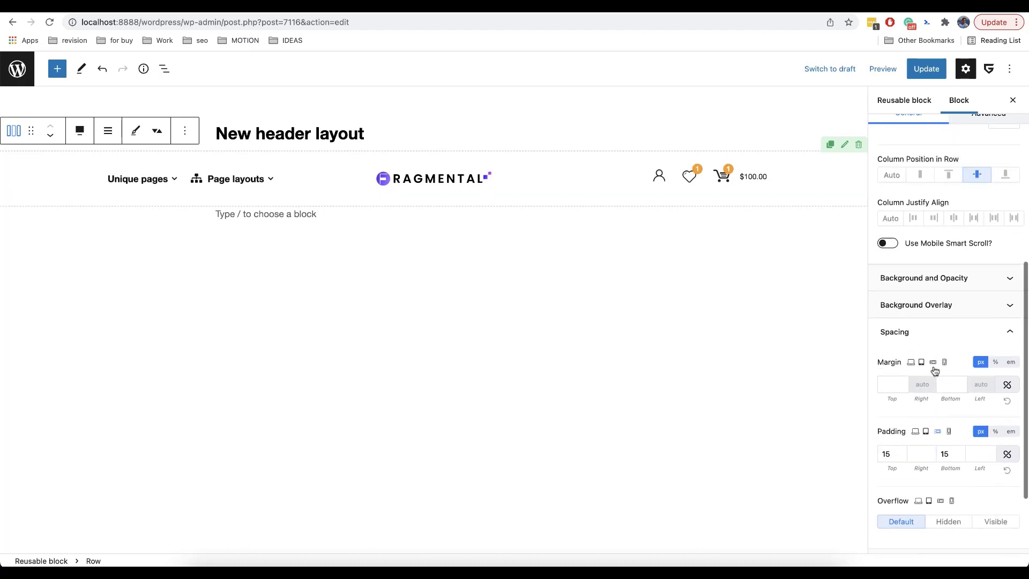
{"action": "left_click", "coordinate": [953, 334]}
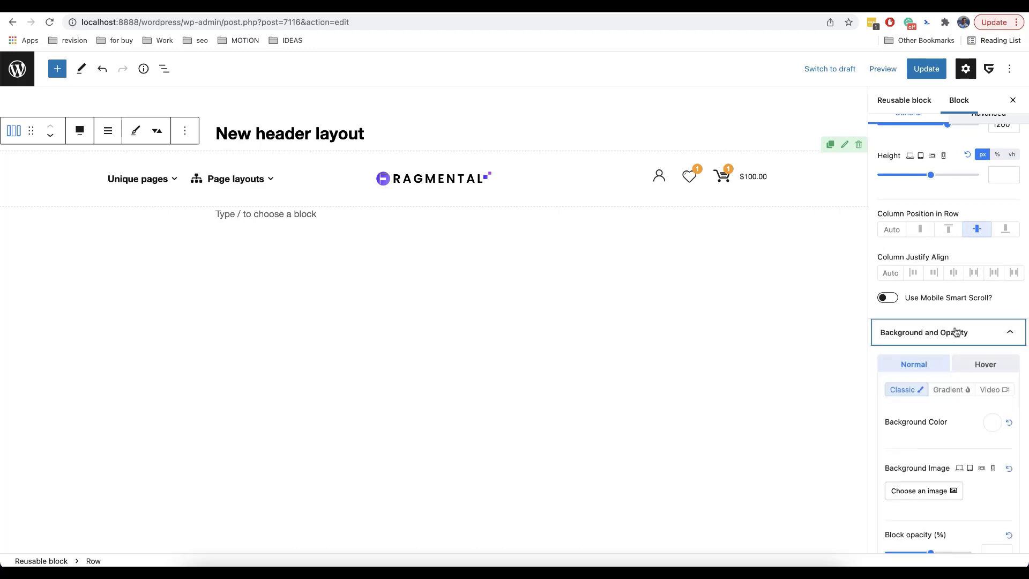
{"action": "left_click", "coordinate": [993, 422]}
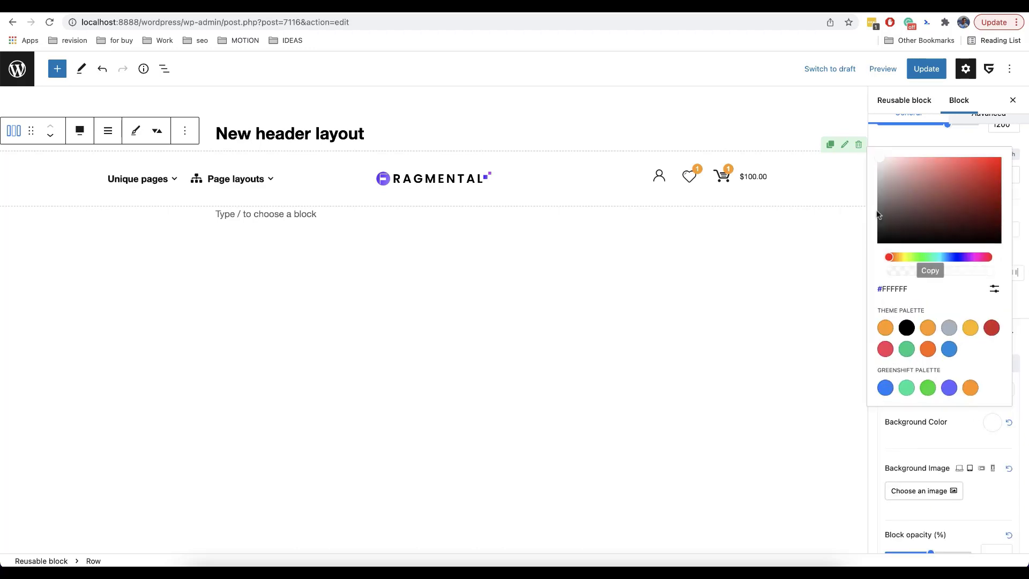
{"action": "left_click", "coordinate": [878, 164]}
{"action": "left_click_drag", "start_coordinate": [875, 166], "coordinate": [873, 162]}
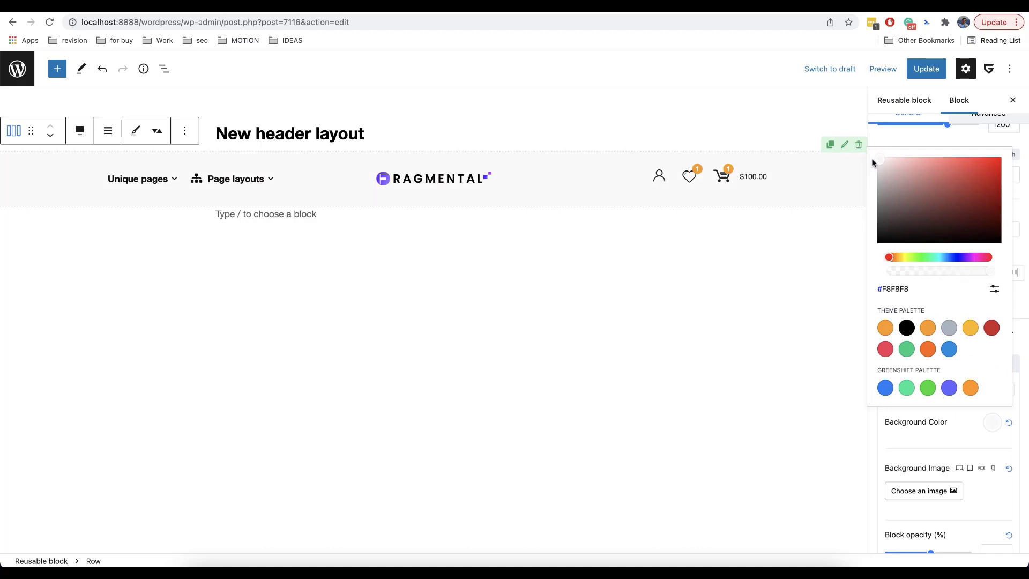
{"action": "left_click", "coordinate": [965, 420]}
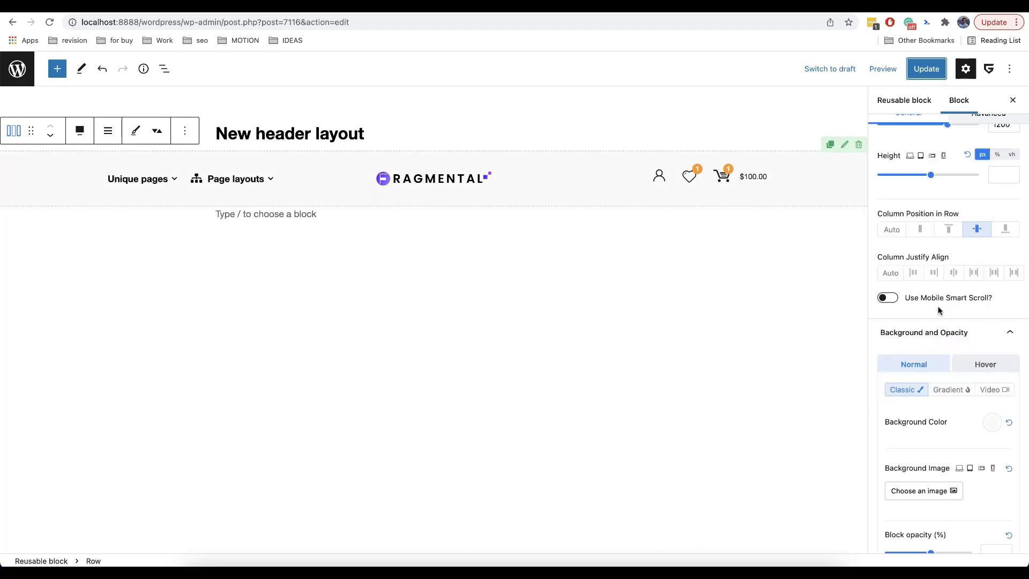
Set the reusable block's section type to Header and update the block
{"action": "scroll", "coordinate": [938, 309], "scroll_direction": "up", "scroll_amount": 5}
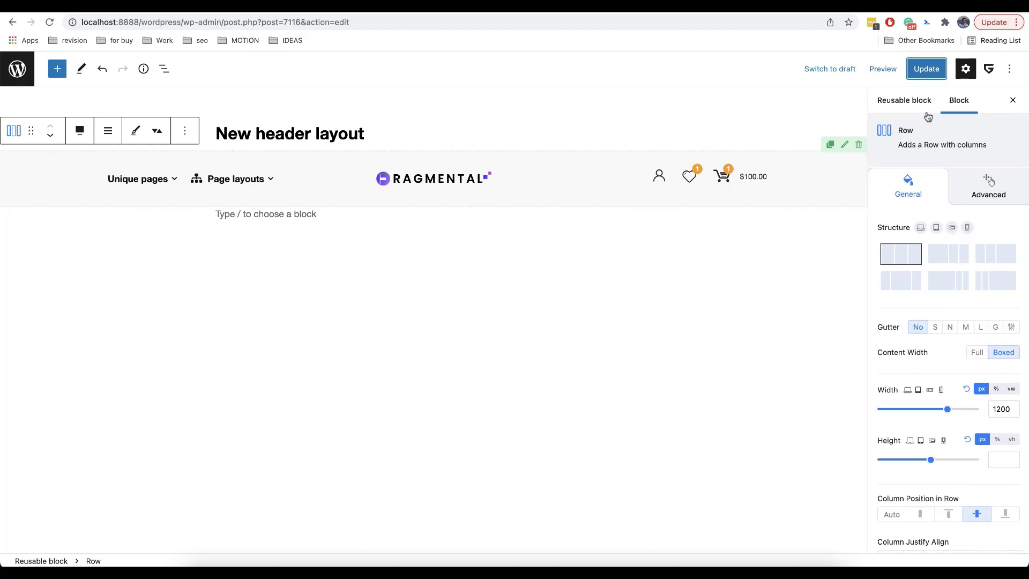
{"action": "left_click", "coordinate": [912, 99]}
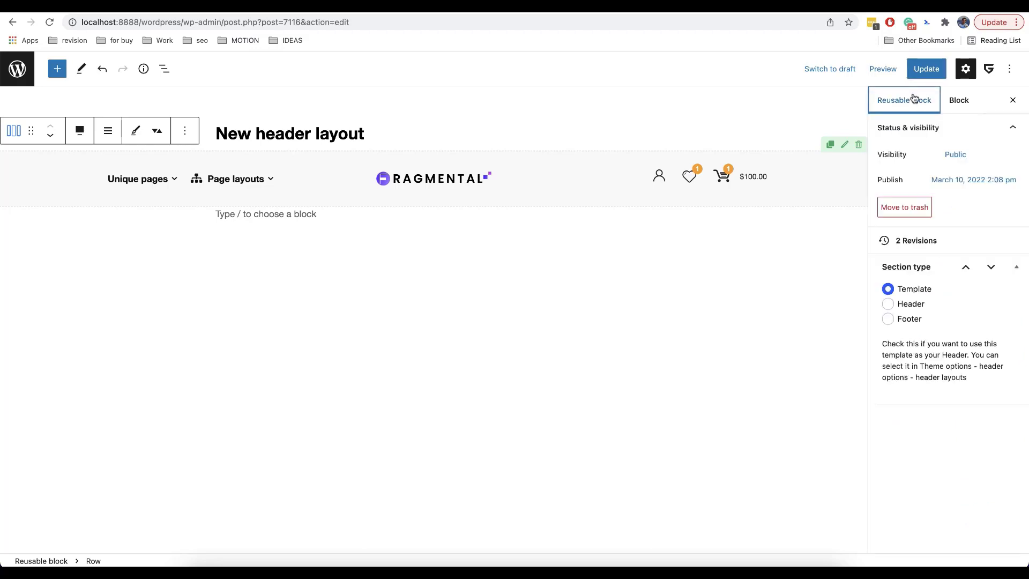
{"action": "left_click", "coordinate": [887, 304]}
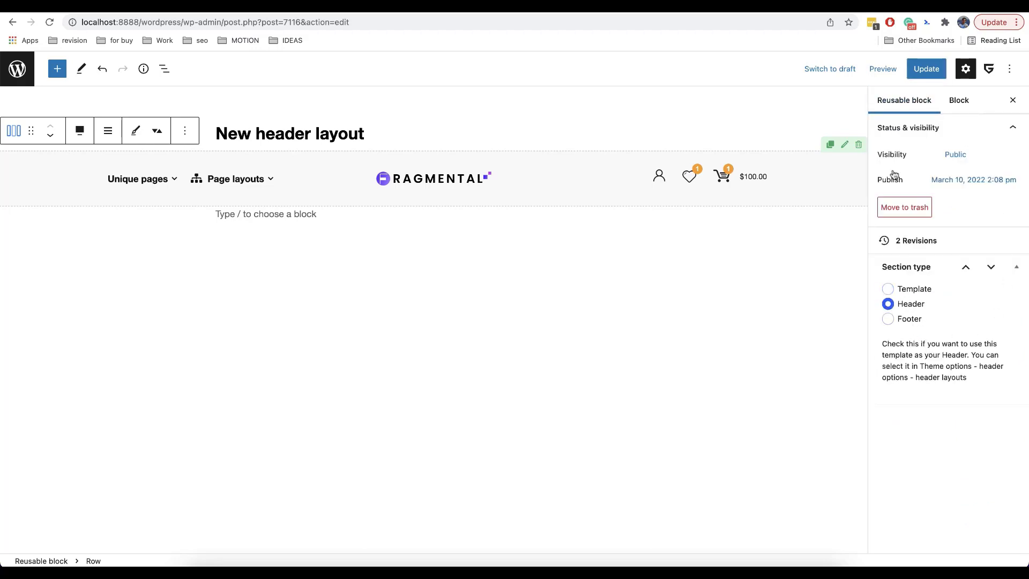
{"action": "left_click", "coordinate": [926, 70]}
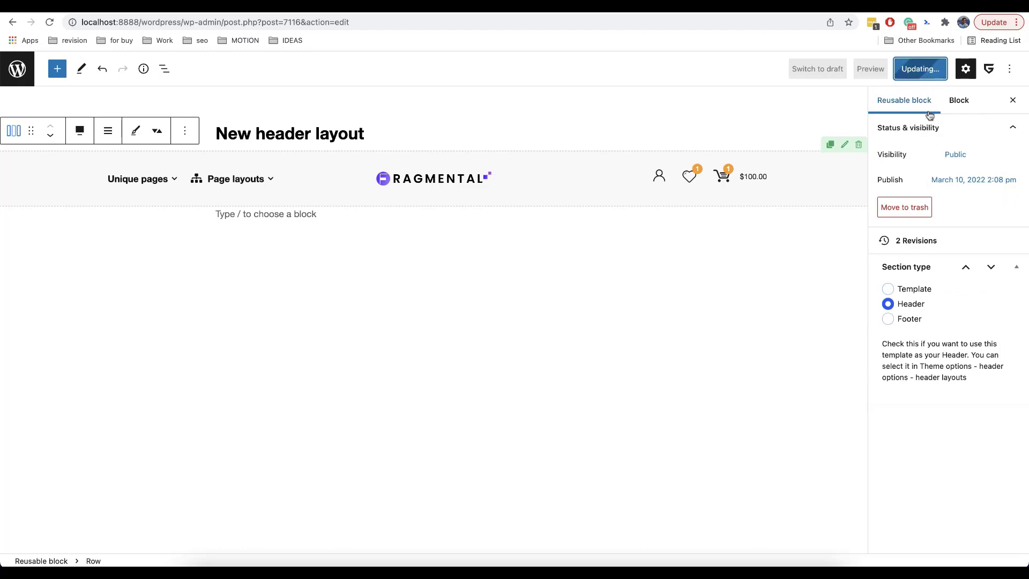
Open the block templates list in a separate browser tab and visit the site's front end from there
{"action": "right_click", "coordinate": [28, 72]}
{"action": "left_click", "coordinate": [69, 73]}
{"action": "left_click", "coordinate": [170, 15]}
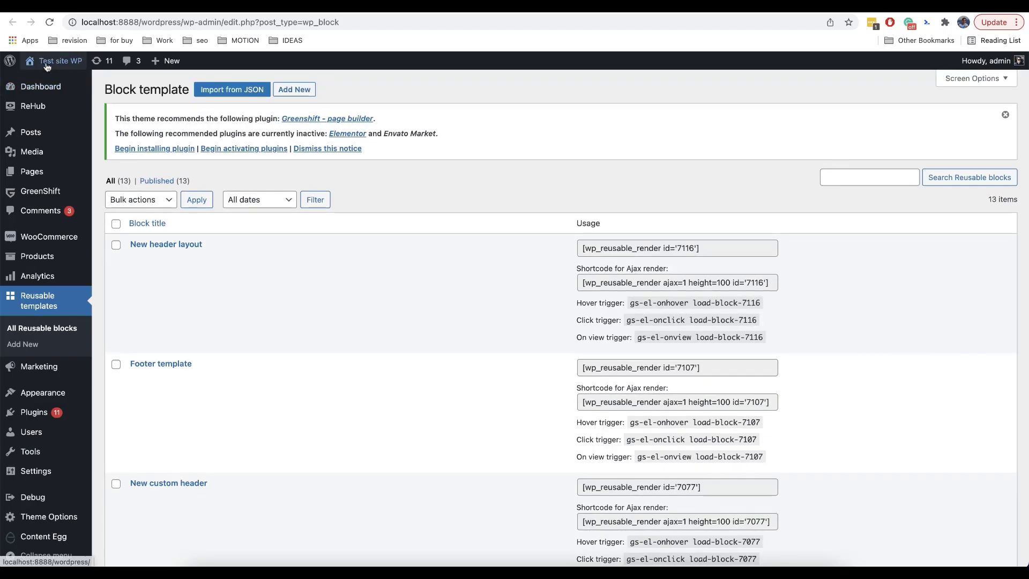
{"action": "mouse_move", "coordinate": [58, 62]}
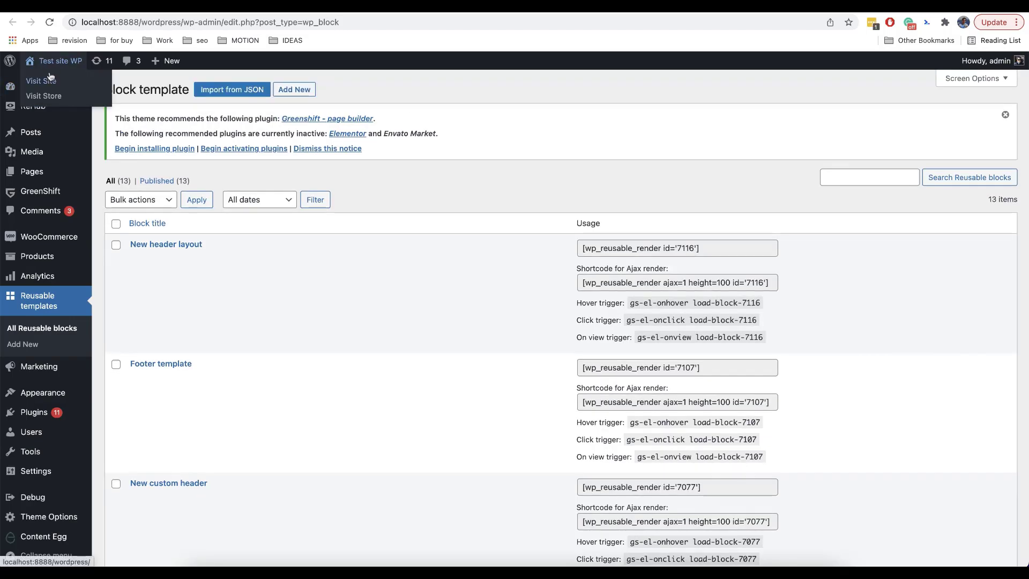
{"action": "left_click", "coordinate": [50, 80]}
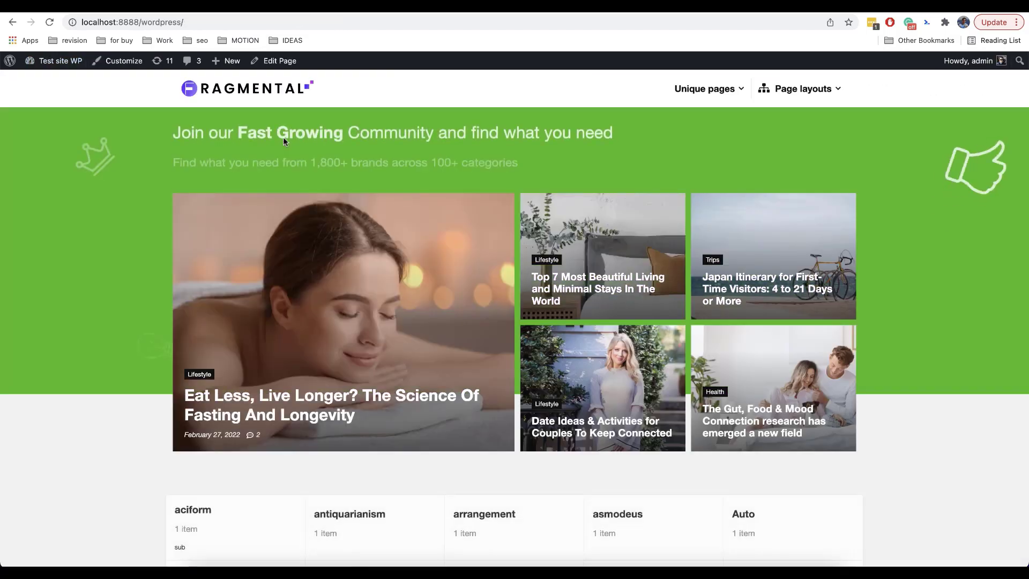
Customize the theme's Header and Menu options to use New header layout as the header style, and publish the change
{"action": "left_click", "coordinate": [128, 65]}
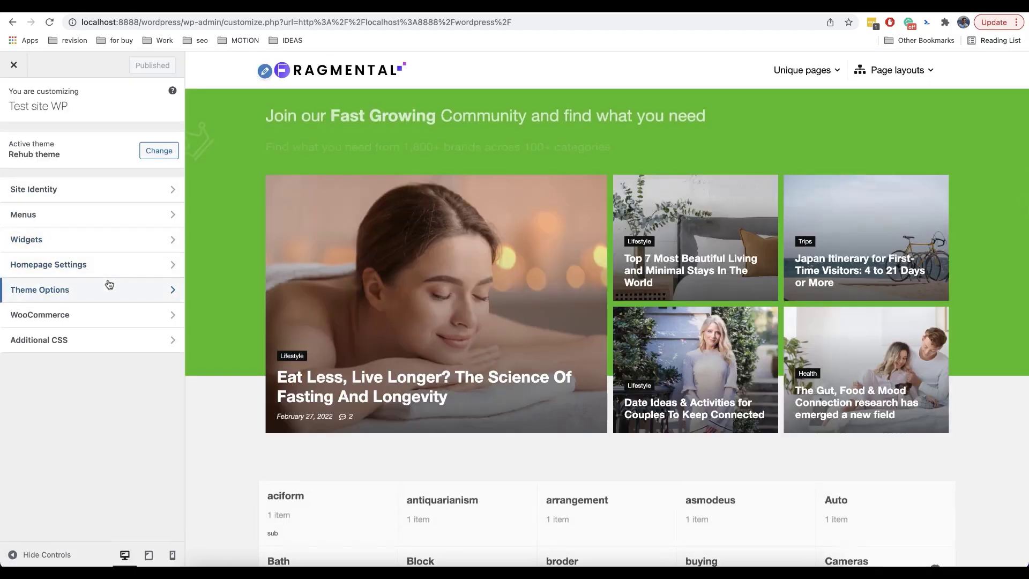
{"action": "left_click", "coordinate": [172, 289]}
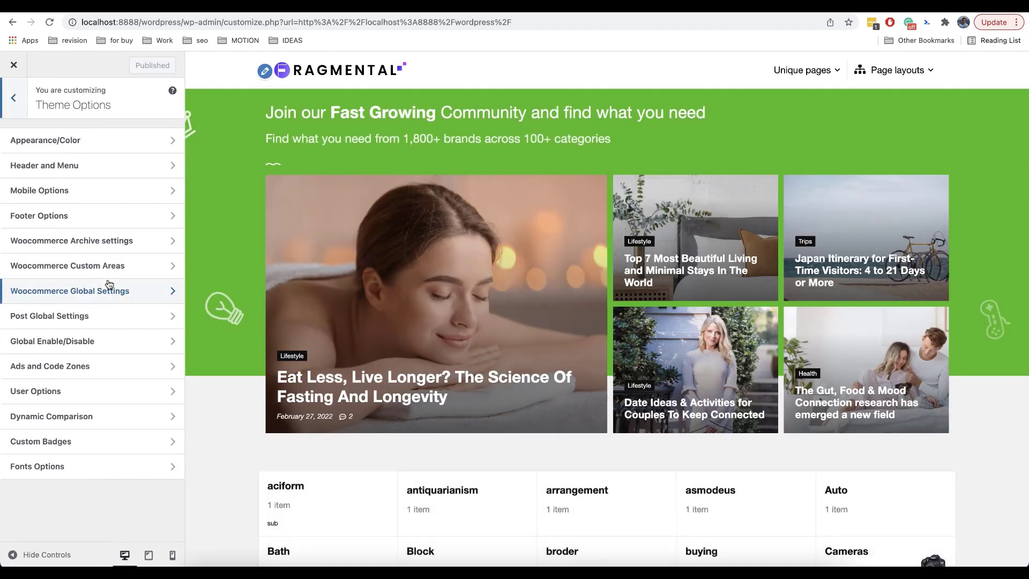
{"action": "left_click", "coordinate": [90, 165]}
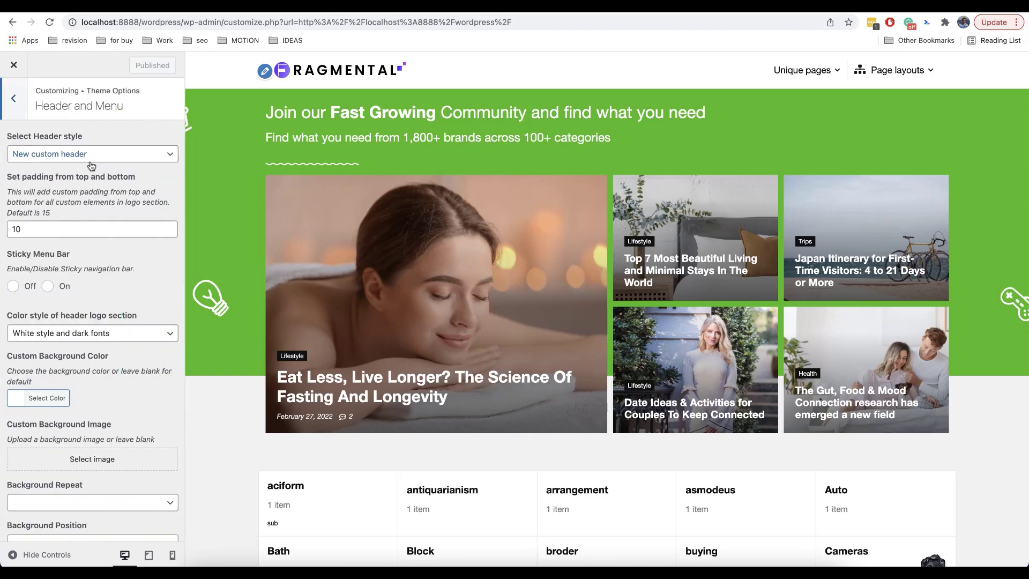
{"action": "left_click", "coordinate": [97, 156]}
{"action": "left_click", "coordinate": [67, 141]}
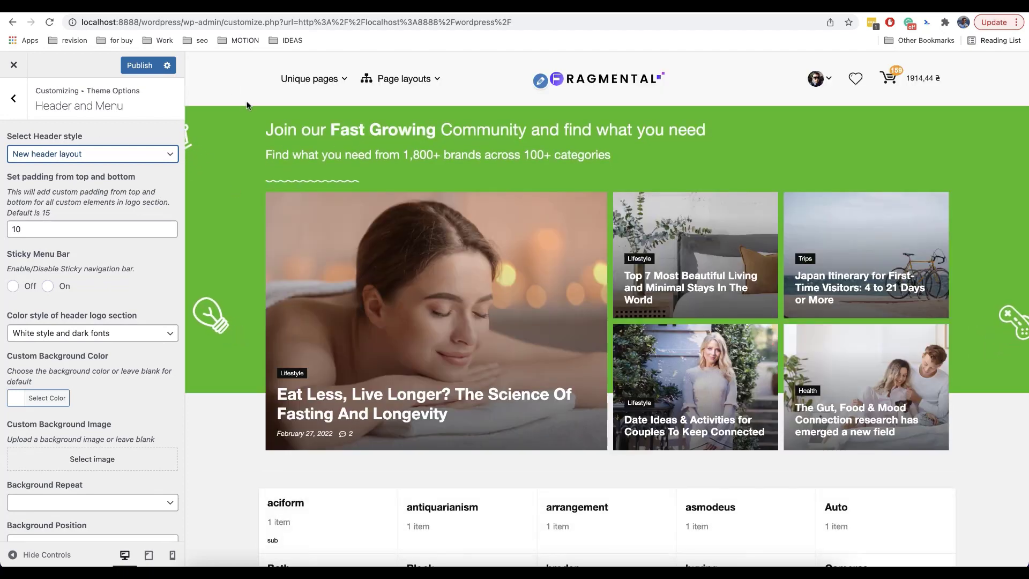
{"action": "left_click", "coordinate": [137, 70]}
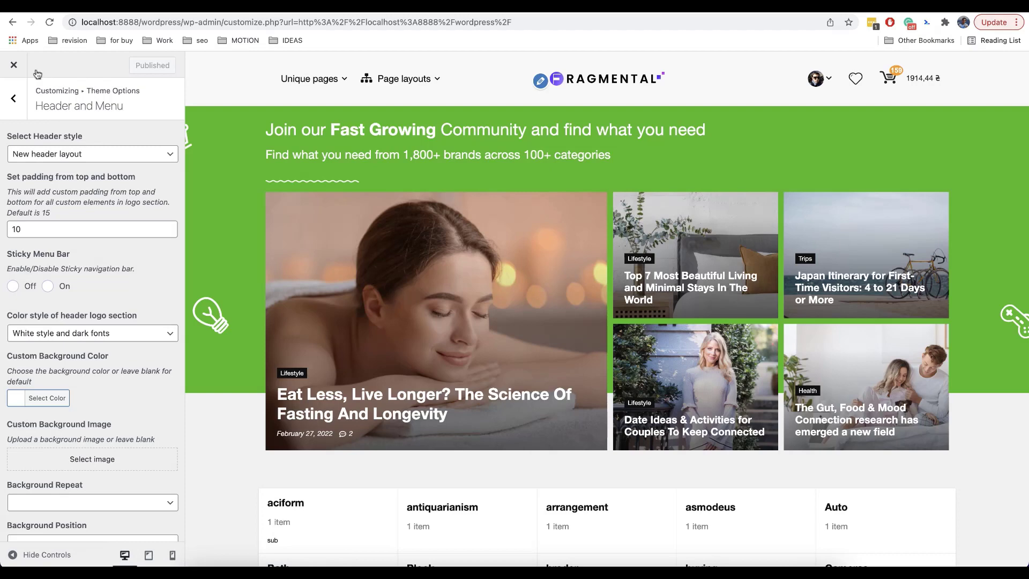
Close the customizer and check the header's account element on the live site, using the browser's developer tools
{"action": "left_click", "coordinate": [14, 64]}
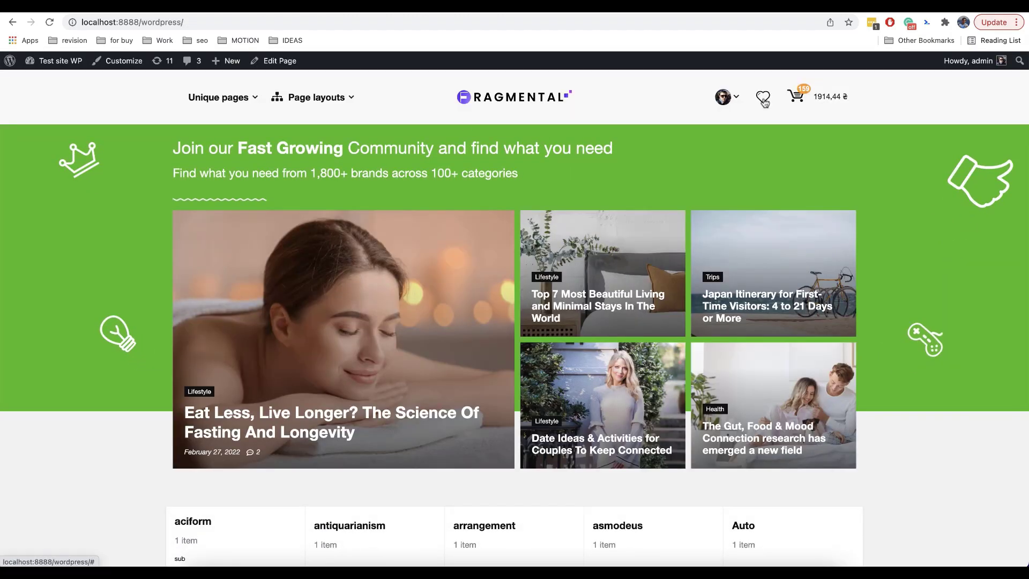
{"action": "left_click", "coordinate": [738, 97]}
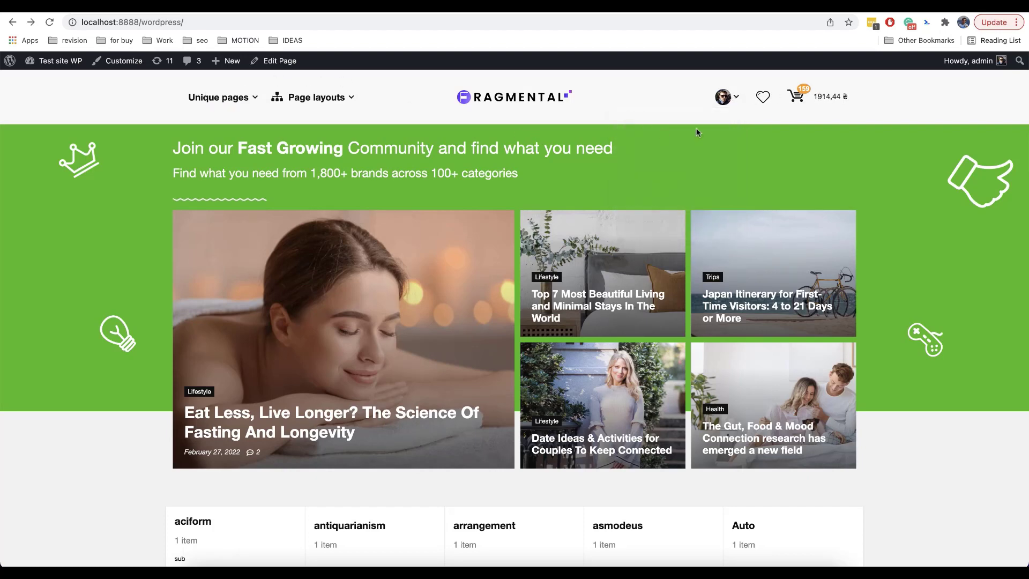
{"action": "key", "text": "super+alt+j"}
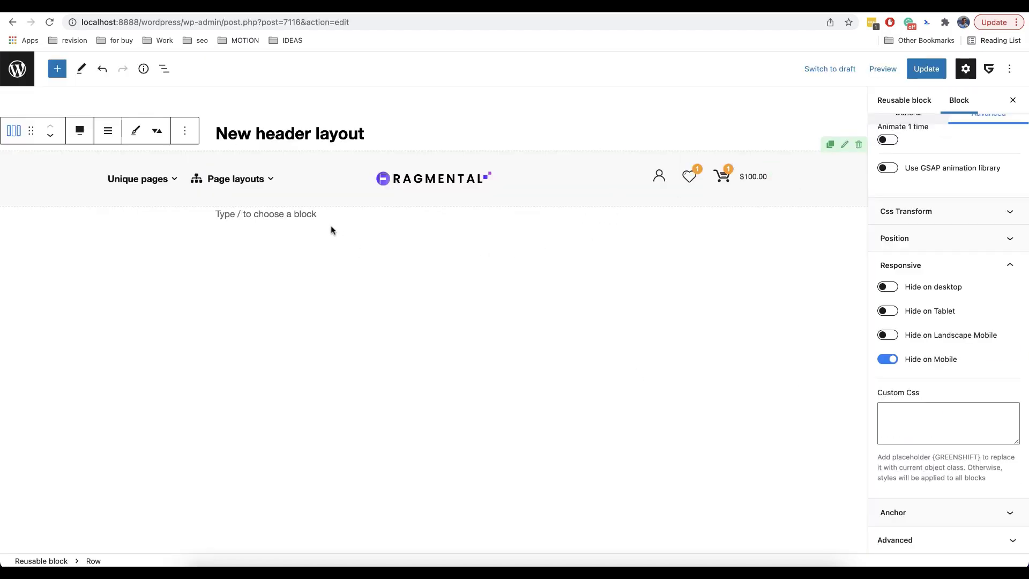
Add a full-width two-column Row block below the header row, with a narrow first column and a wide second column
{"action": "left_click", "coordinate": [331, 226]}
{"action": "type", "text": "/row"}
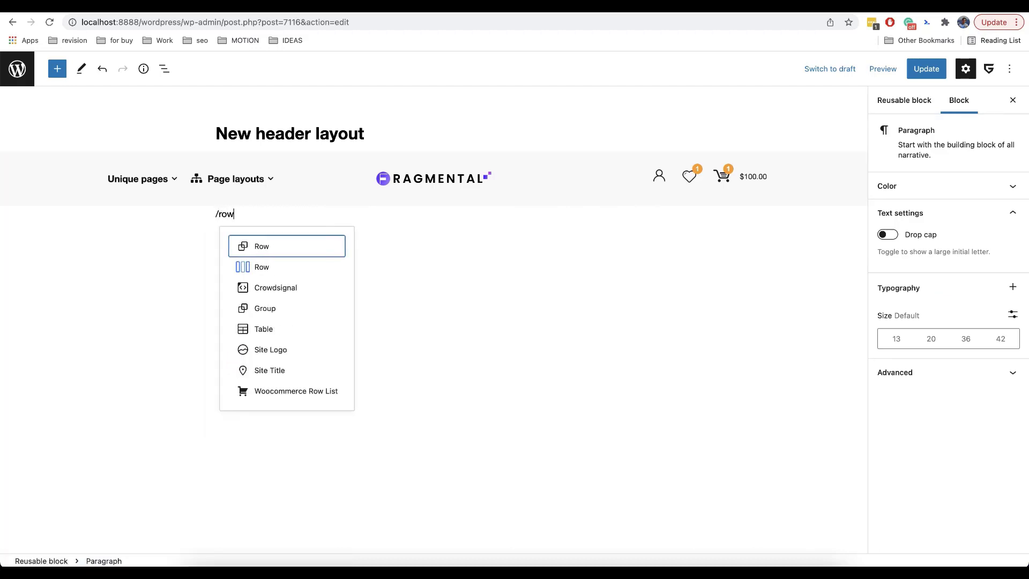
{"action": "key", "text": "Down"}
{"action": "key", "text": "Return"}
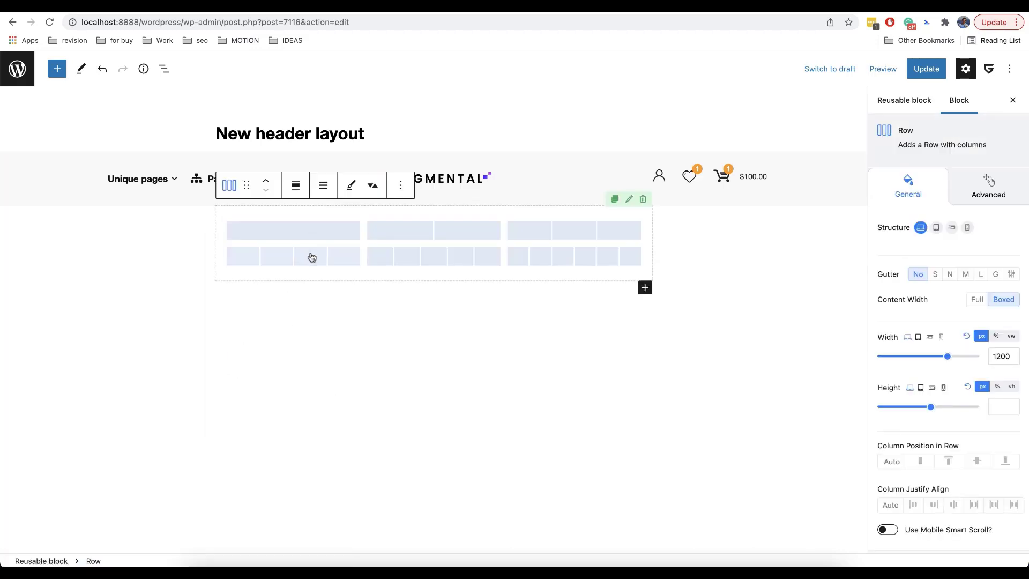
{"action": "left_click", "coordinate": [424, 235]}
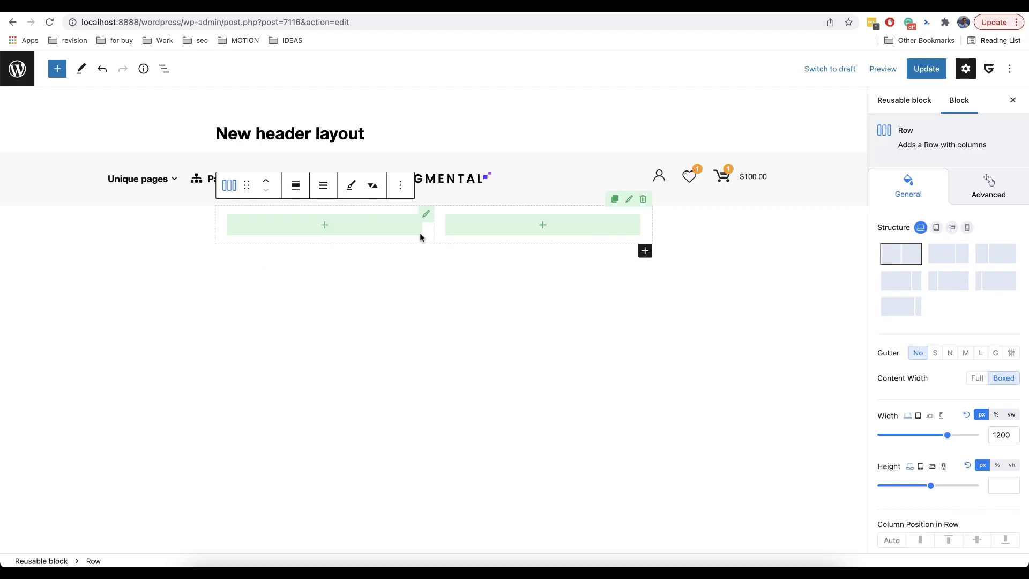
{"action": "left_click", "coordinate": [990, 261]}
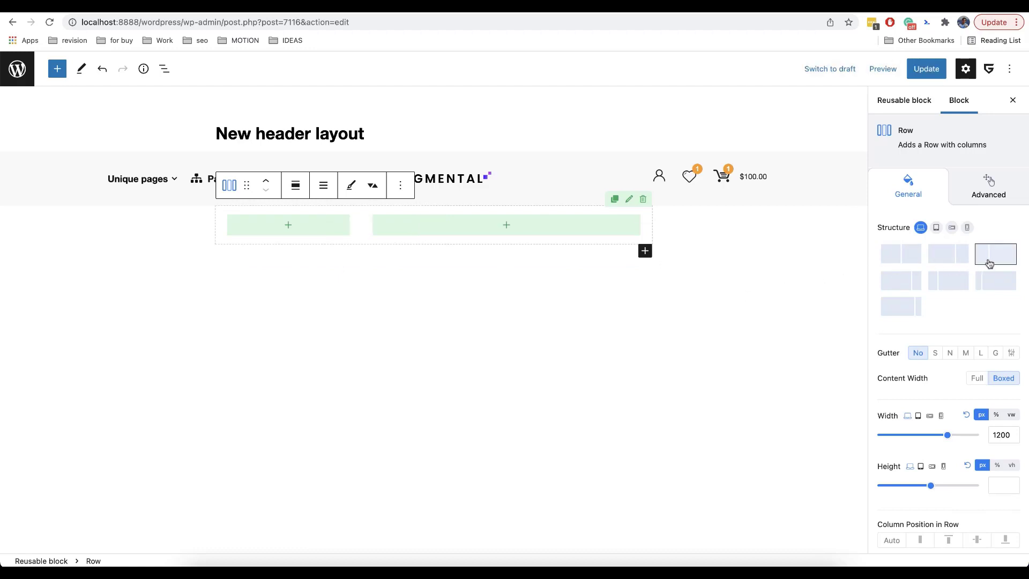
{"action": "left_click", "coordinate": [294, 188]}
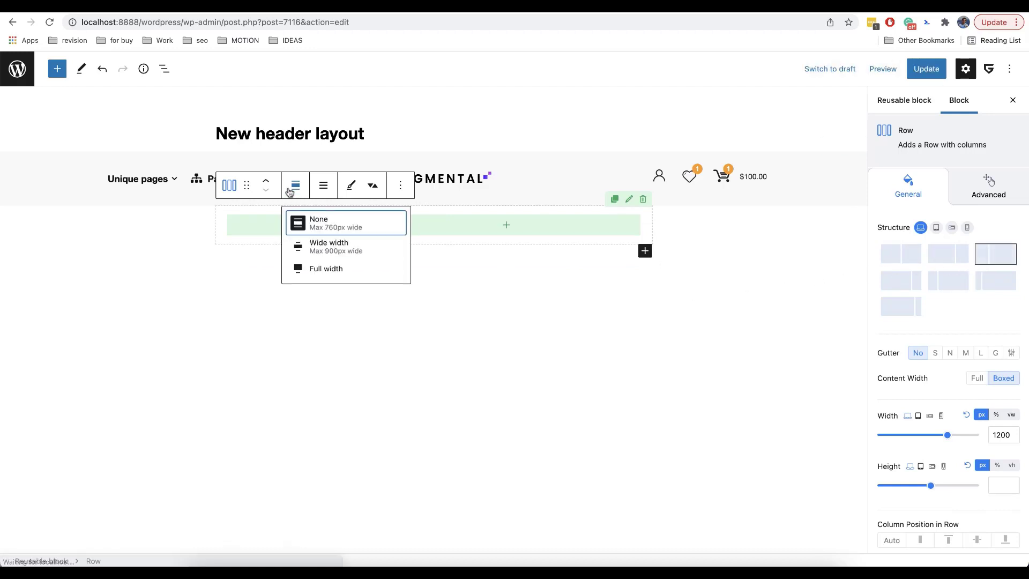
{"action": "left_click", "coordinate": [330, 269]}
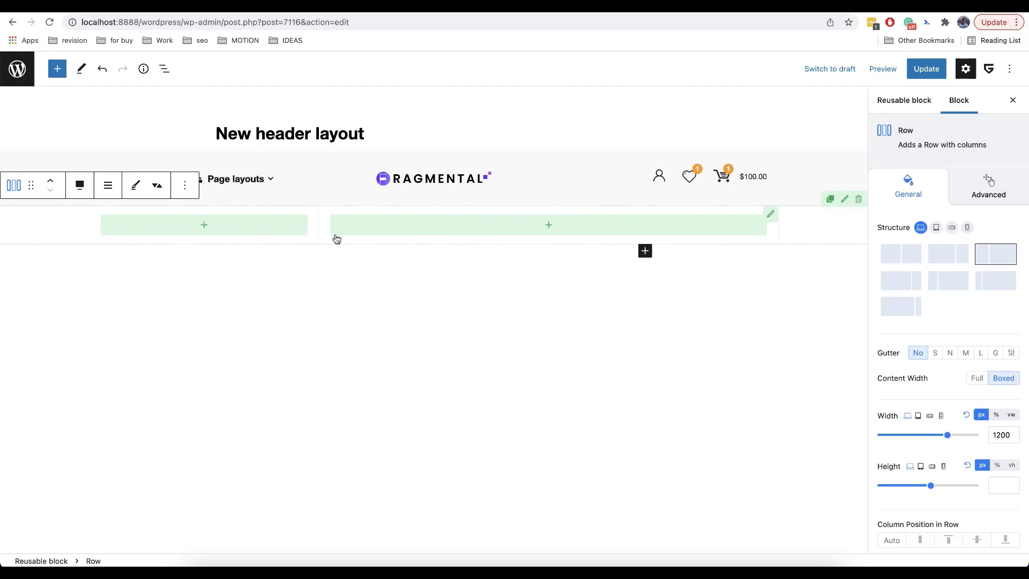
Duplicate the Site Logo from the upper header row and move the copy into the new row's first column
{"action": "left_click", "coordinate": [203, 226]}
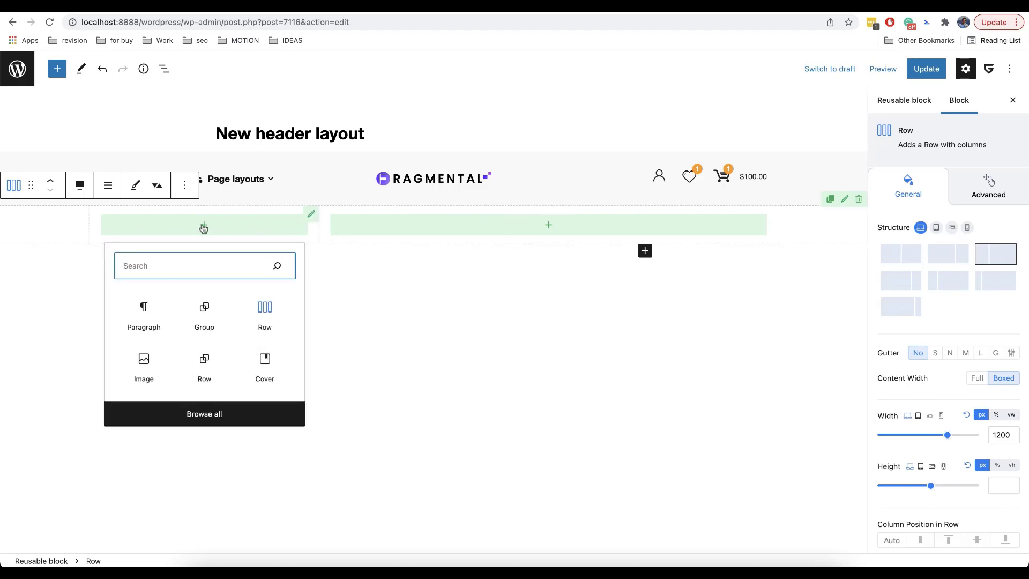
{"action": "left_click", "coordinate": [469, 180]}
{"action": "left_click", "coordinate": [603, 155]}
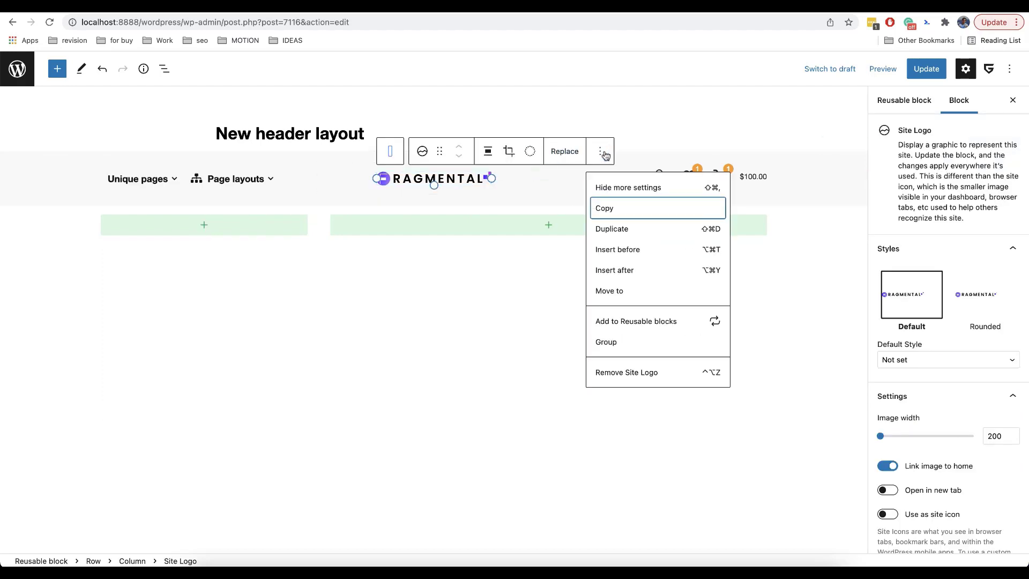
{"action": "left_click", "coordinate": [619, 229]}
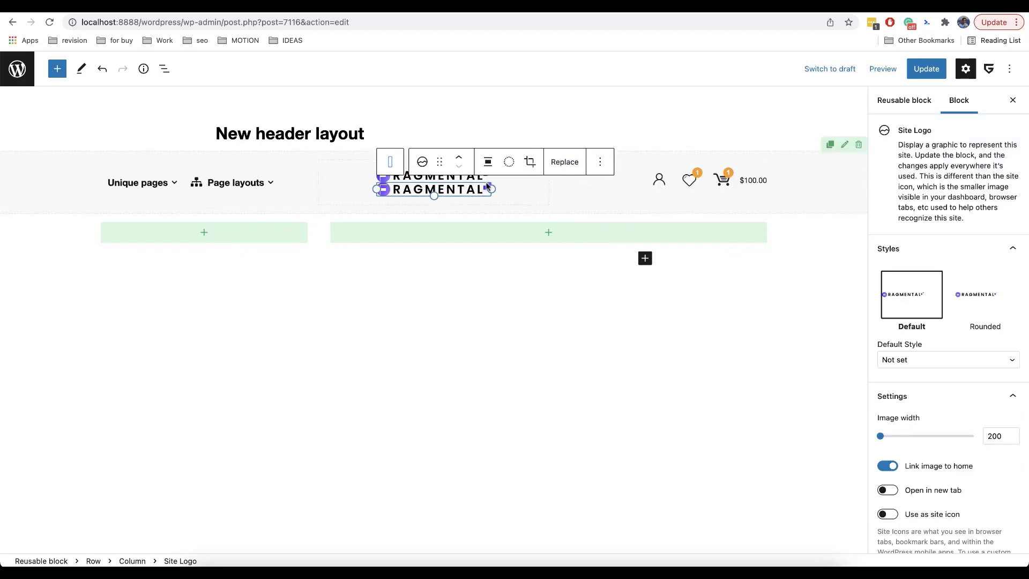
{"action": "left_click_drag", "start_coordinate": [439, 161], "coordinate": [230, 231]}
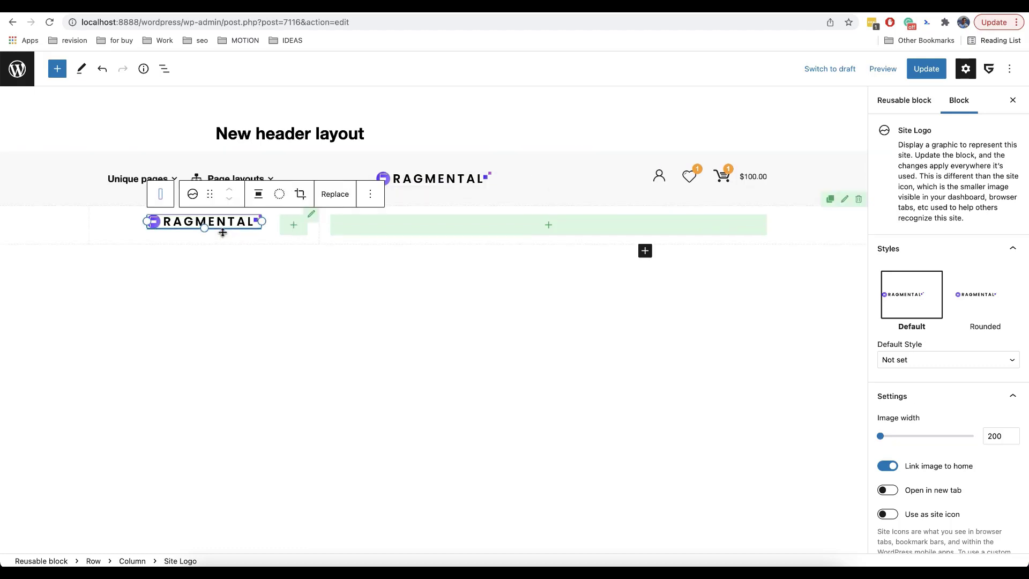
Duplicate the account element from the upper header row and move the copy into the lower row's wide column
{"action": "left_click", "coordinate": [660, 176]}
{"action": "left_click", "coordinate": [793, 148]}
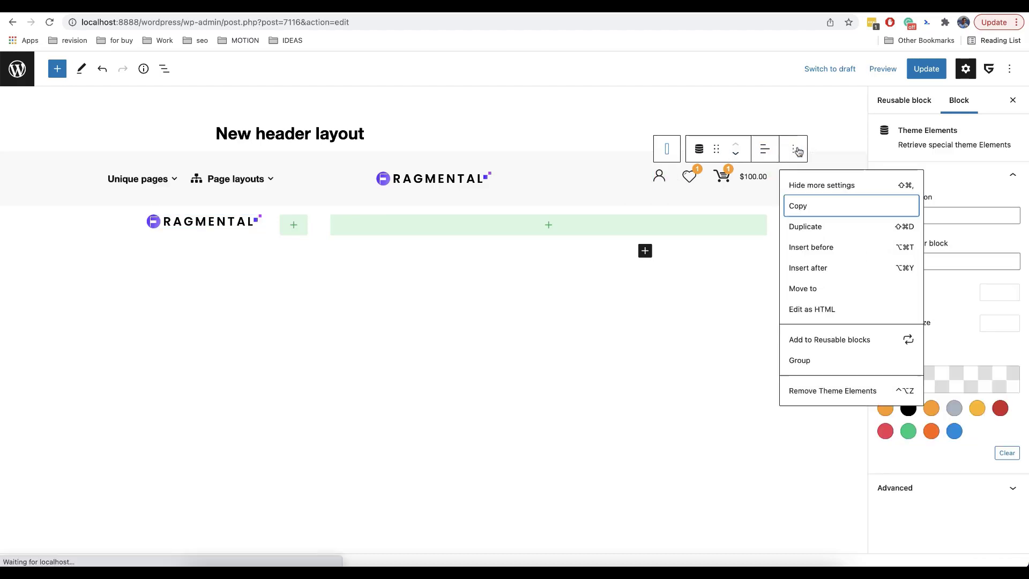
{"action": "left_click", "coordinate": [801, 226]}
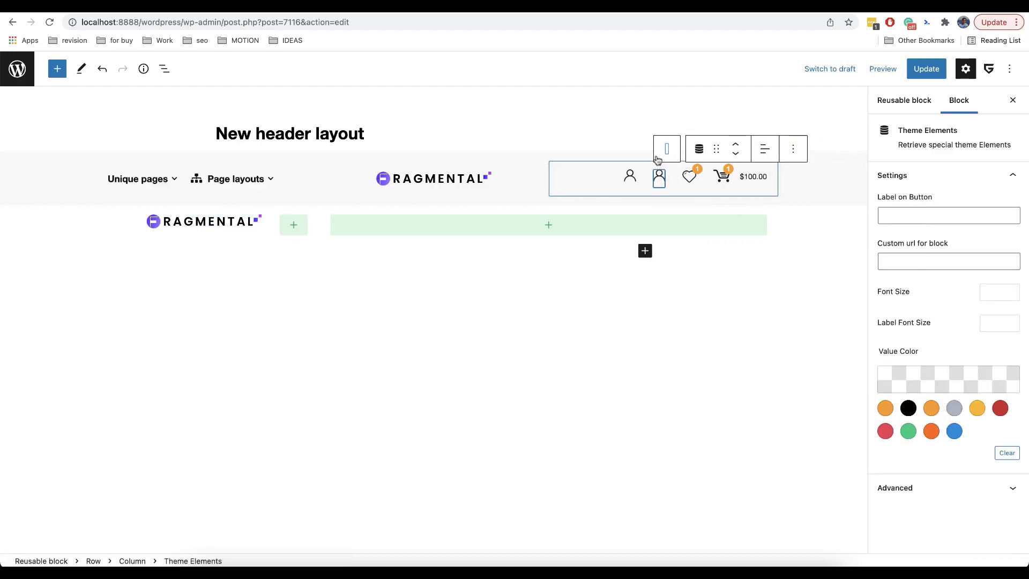
{"action": "left_click_drag", "start_coordinate": [713, 148], "coordinate": [637, 226]}
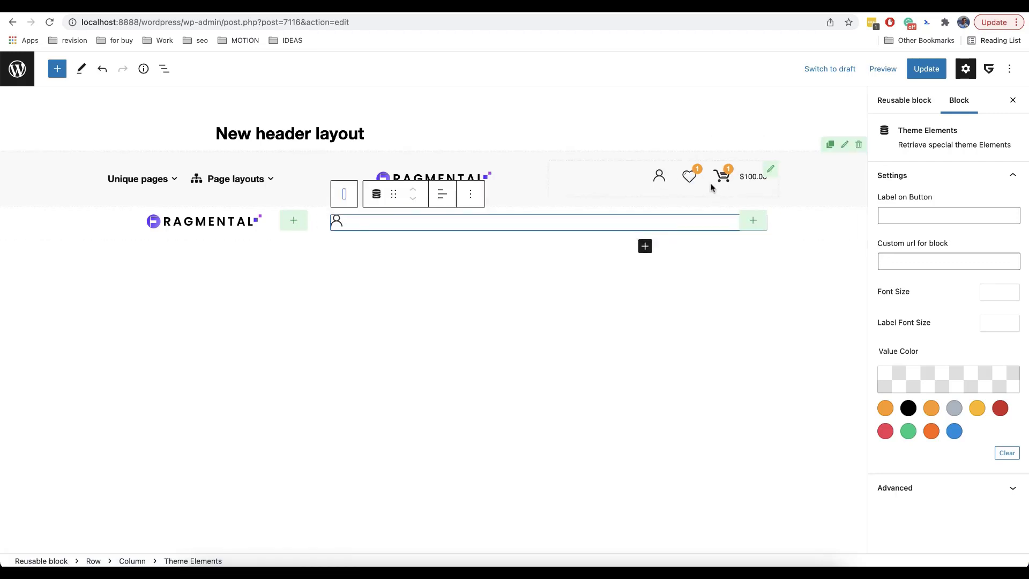
Duplicate the wishlist element from the upper header row and move the copy into the lower row's wide column
{"action": "left_click", "coordinate": [679, 179]}
{"action": "left_click", "coordinate": [823, 148]}
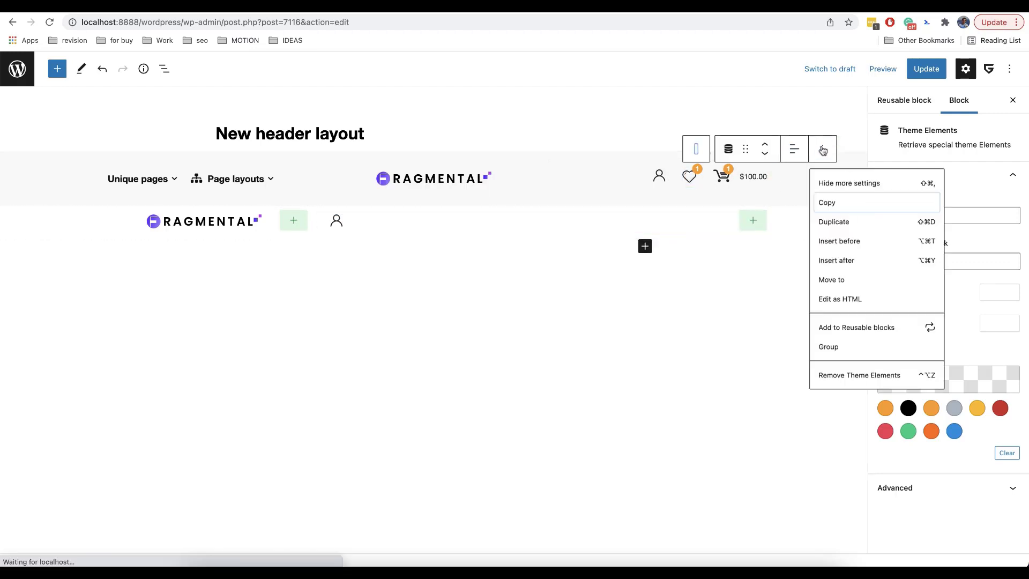
{"action": "left_click", "coordinate": [836, 224]}
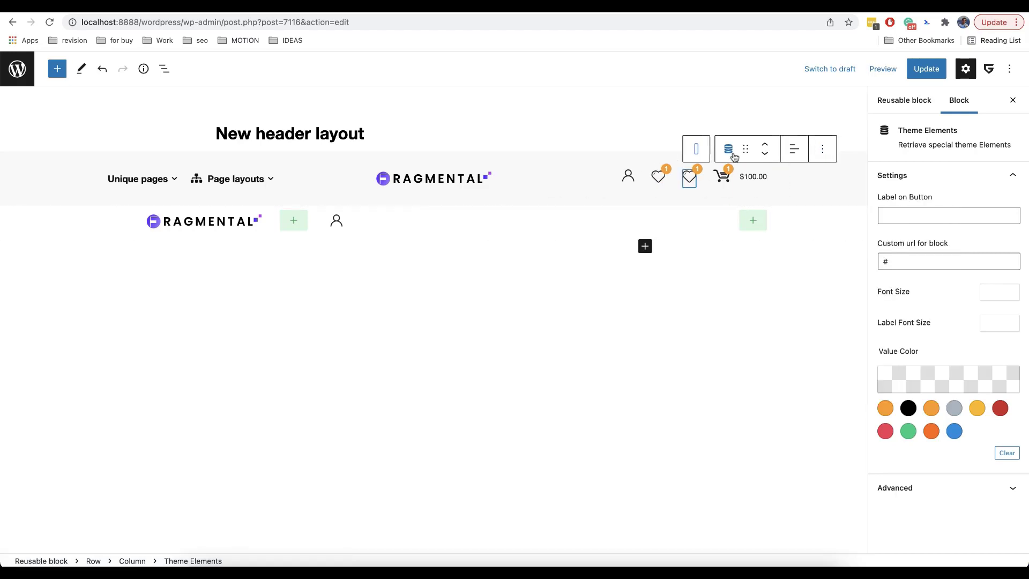
{"action": "left_click_drag", "start_coordinate": [744, 149], "coordinate": [693, 224]}
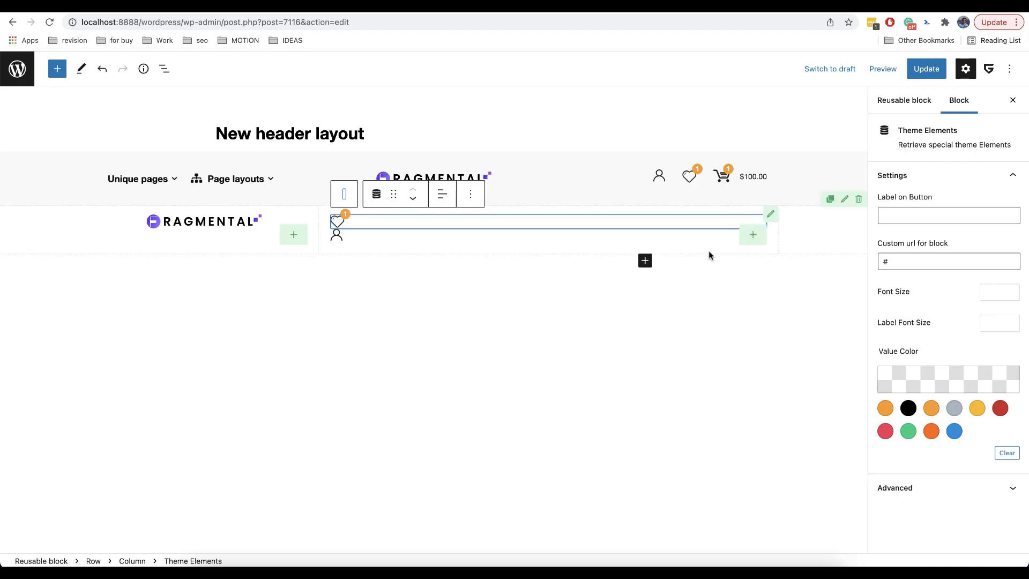
Add a Mobile menu with icon block at the end of the lower row's wide column
{"action": "left_click", "coordinate": [750, 240]}
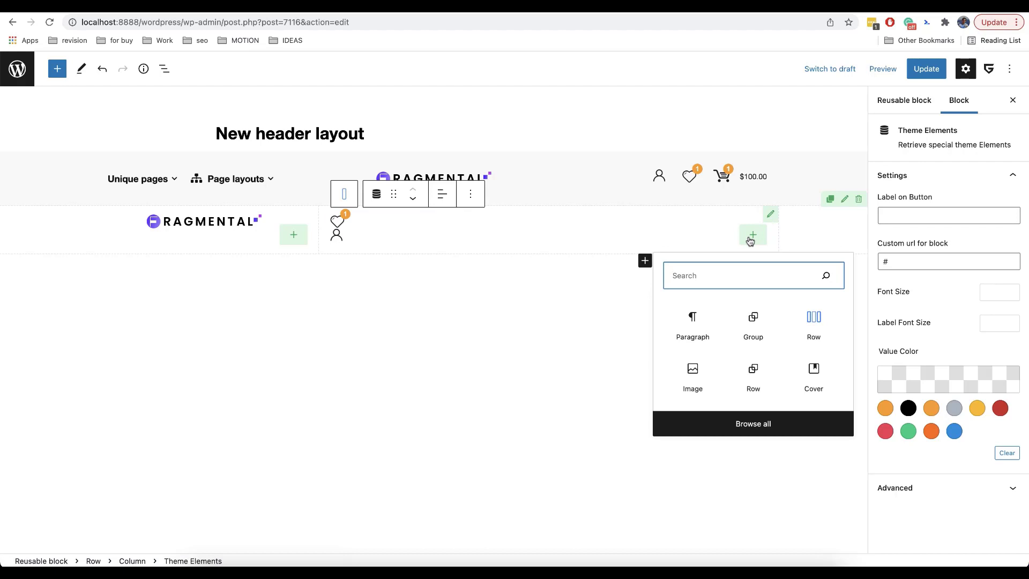
{"action": "type", "text": "mobile me"}
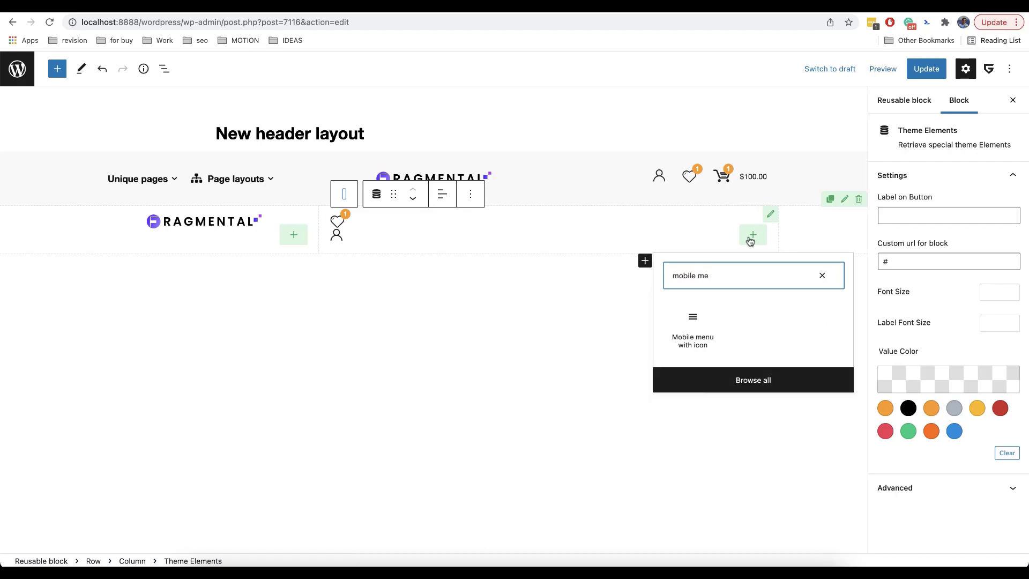
{"action": "left_click", "coordinate": [691, 341]}
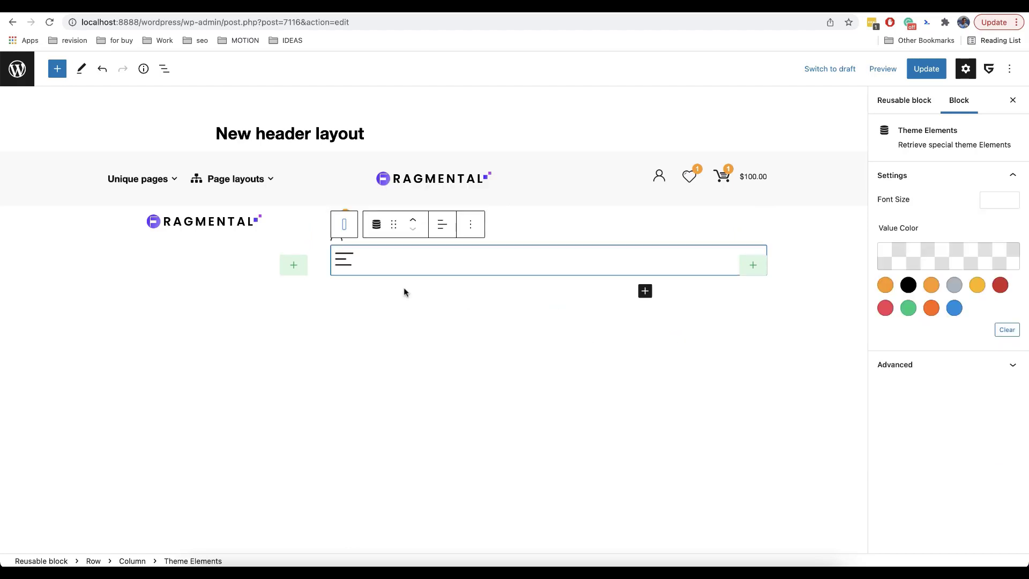
Enable flexible box content for the wide column, with horizontal direction, vertically centred items and content justified to the right
{"action": "left_click", "coordinate": [768, 216]}
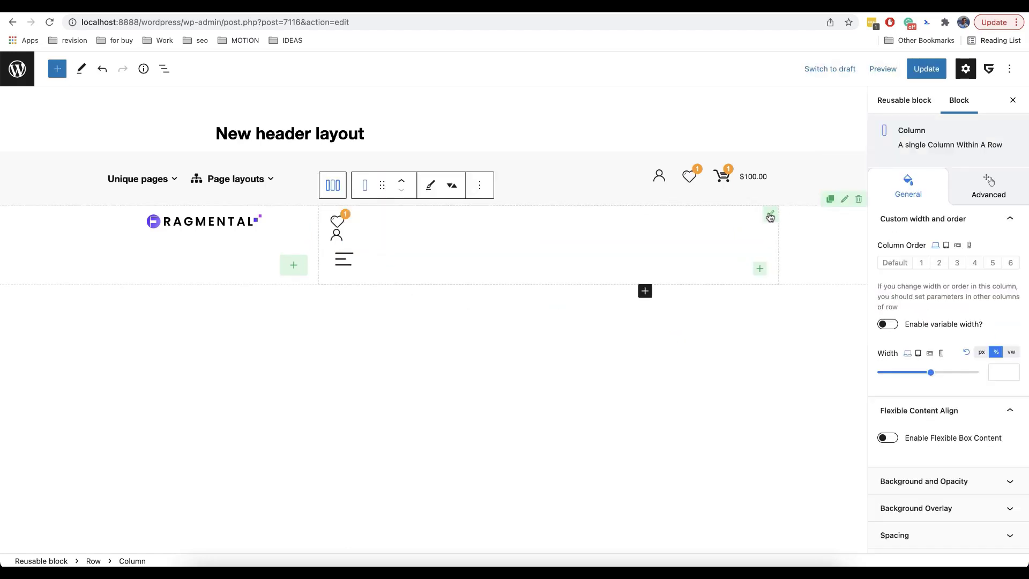
{"action": "scroll", "coordinate": [960, 258], "scroll_direction": "down", "scroll_amount": 3}
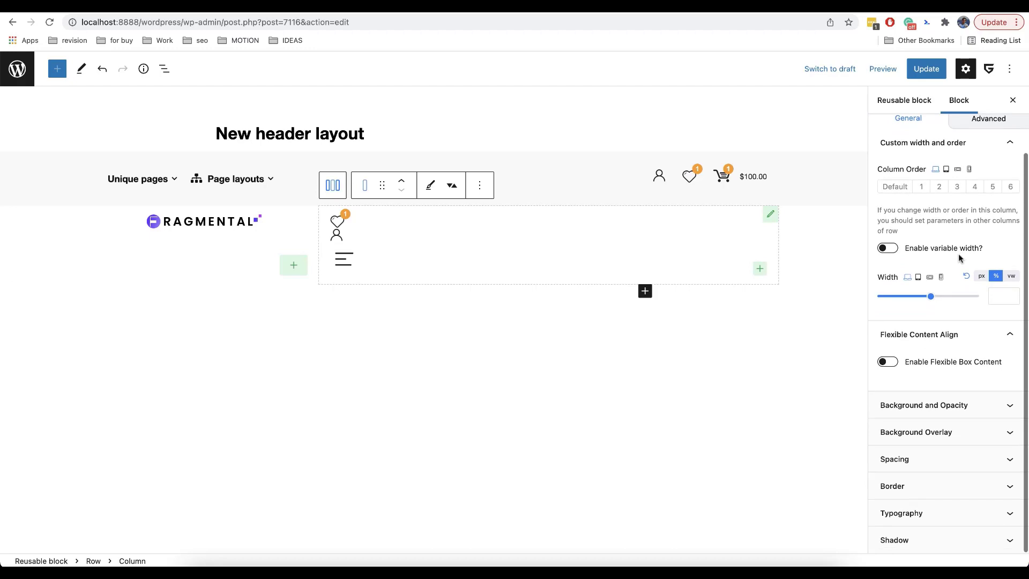
{"action": "left_click", "coordinate": [890, 363]}
{"action": "scroll", "coordinate": [967, 370], "scroll_direction": "down", "scroll_amount": 6}
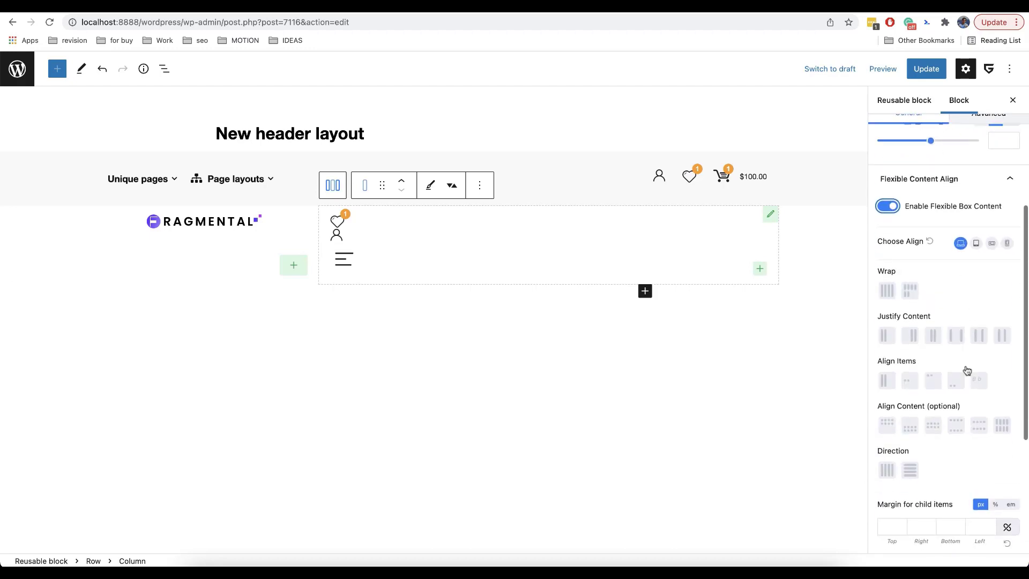
{"action": "left_click", "coordinate": [887, 470]}
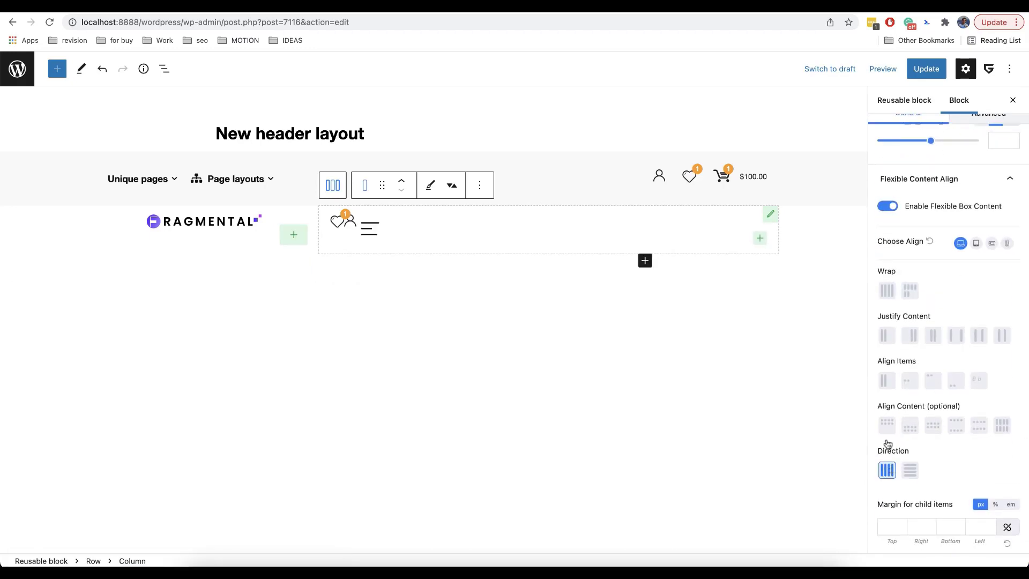
{"action": "left_click", "coordinate": [910, 380]}
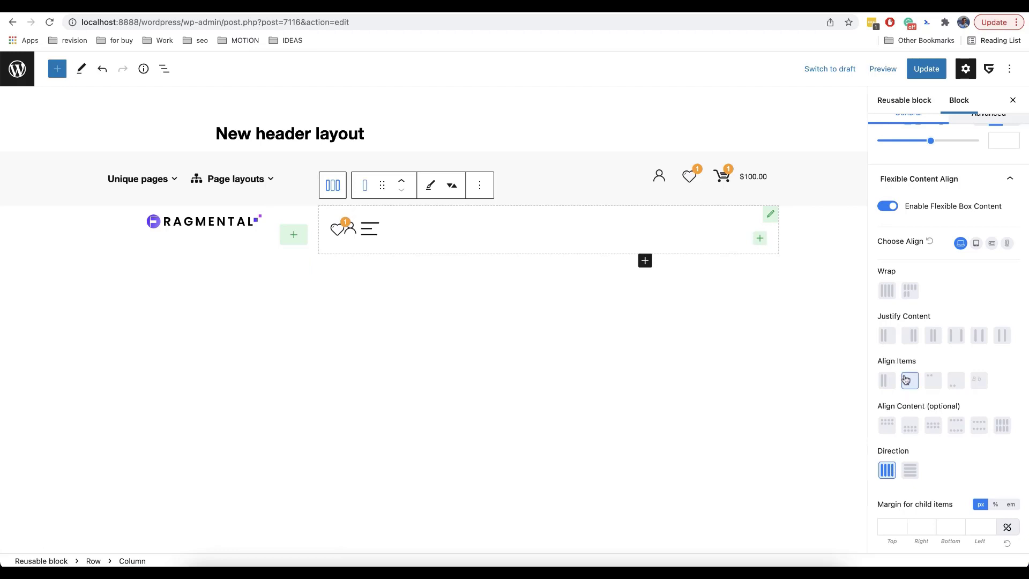
{"action": "left_click", "coordinate": [911, 336]}
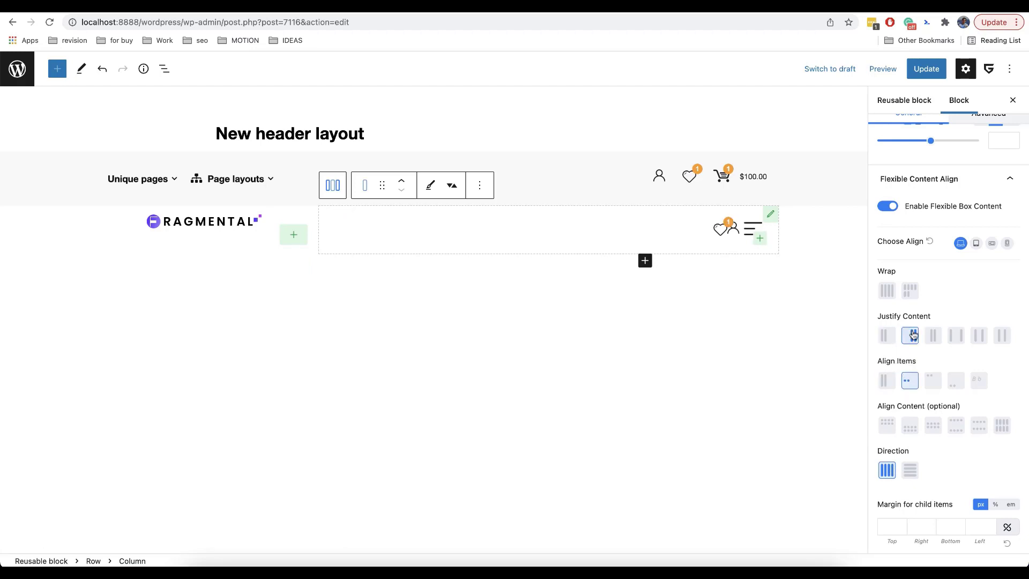
Set a 30 px left margin for the child items of the wide column
{"action": "scroll", "coordinate": [911, 499], "scroll_direction": "down", "scroll_amount": 3}
{"action": "left_click", "coordinate": [974, 434]}
{"action": "type", "text": "30"}
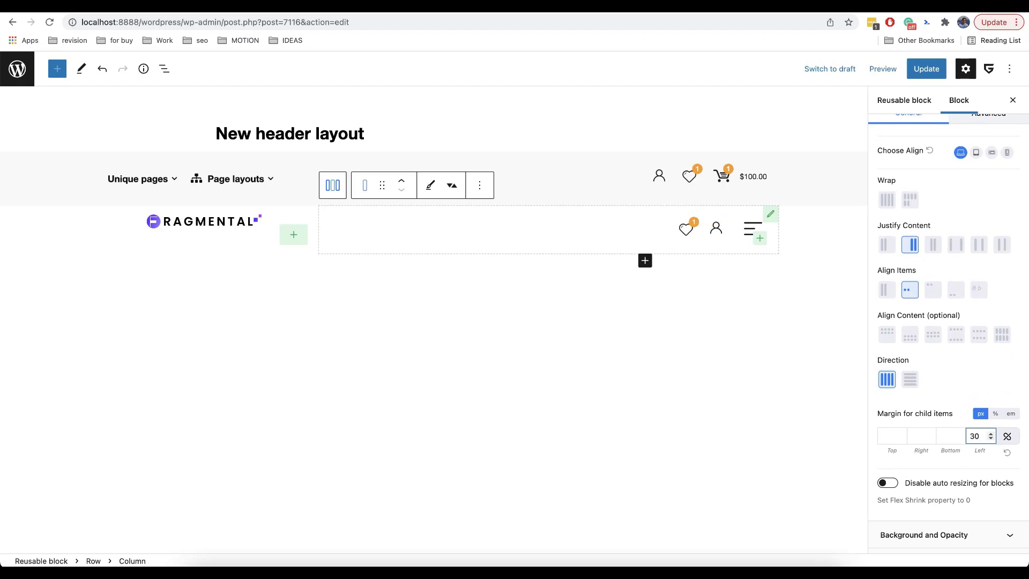
Centre the lower row's columns vertically and update the reusable block
{"action": "left_click", "coordinate": [844, 202]}
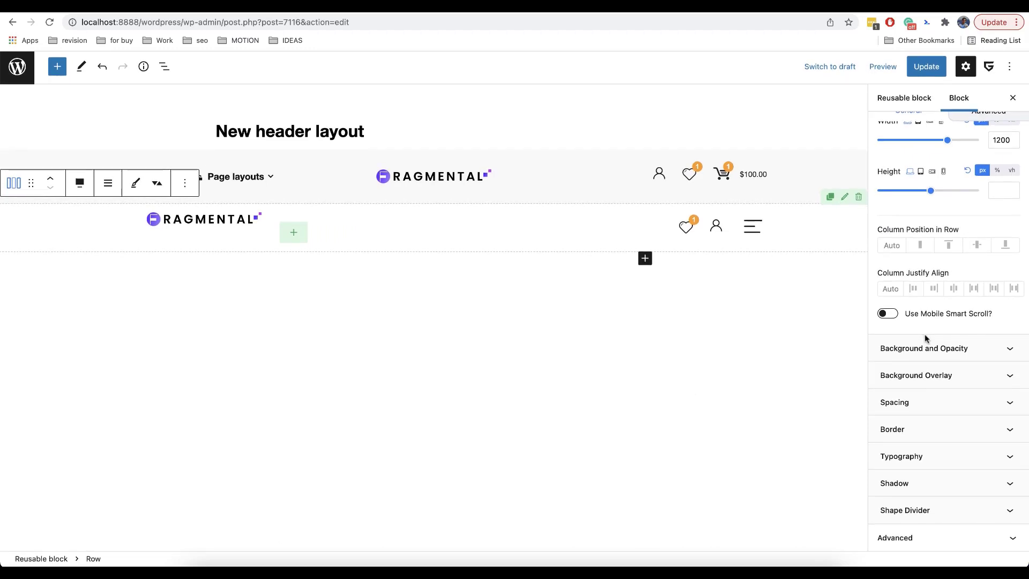
{"action": "left_click", "coordinate": [977, 248]}
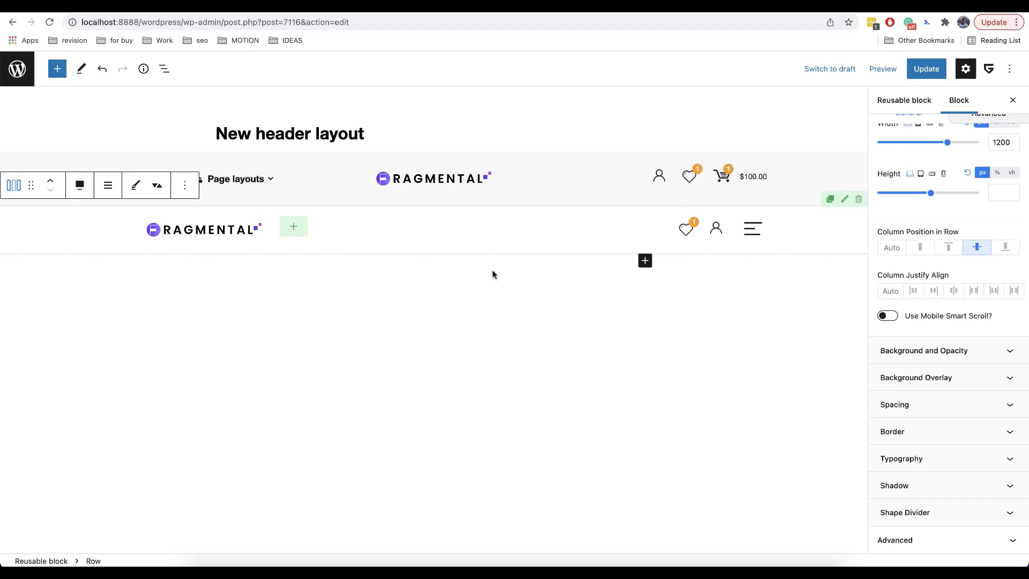
{"action": "left_click", "coordinate": [926, 69]}
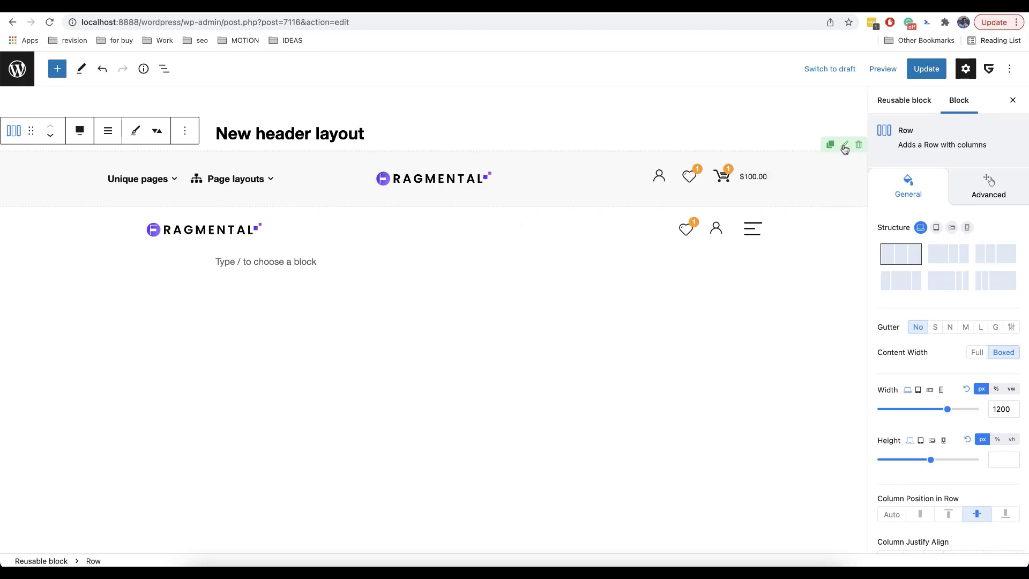
Hide the upper header row on tablet, landscape mobile and mobile through its responsive settings
{"action": "left_click", "coordinate": [971, 202]}
{"action": "scroll", "coordinate": [937, 330], "scroll_direction": "down", "scroll_amount": 1}
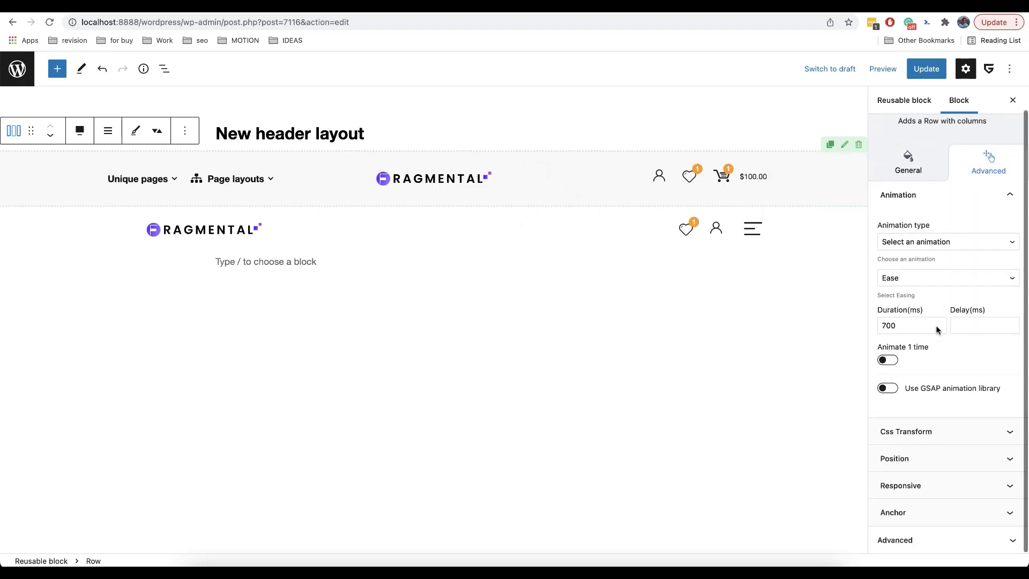
{"action": "left_click", "coordinate": [924, 484]}
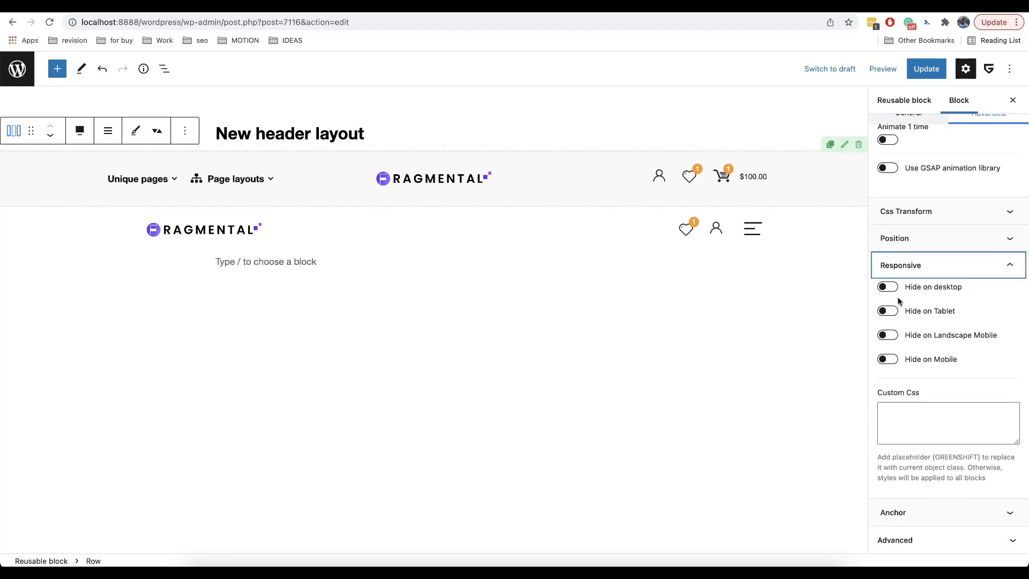
{"action": "left_click", "coordinate": [887, 311]}
{"action": "left_click", "coordinate": [888, 335]}
{"action": "left_click", "coordinate": [892, 360]}
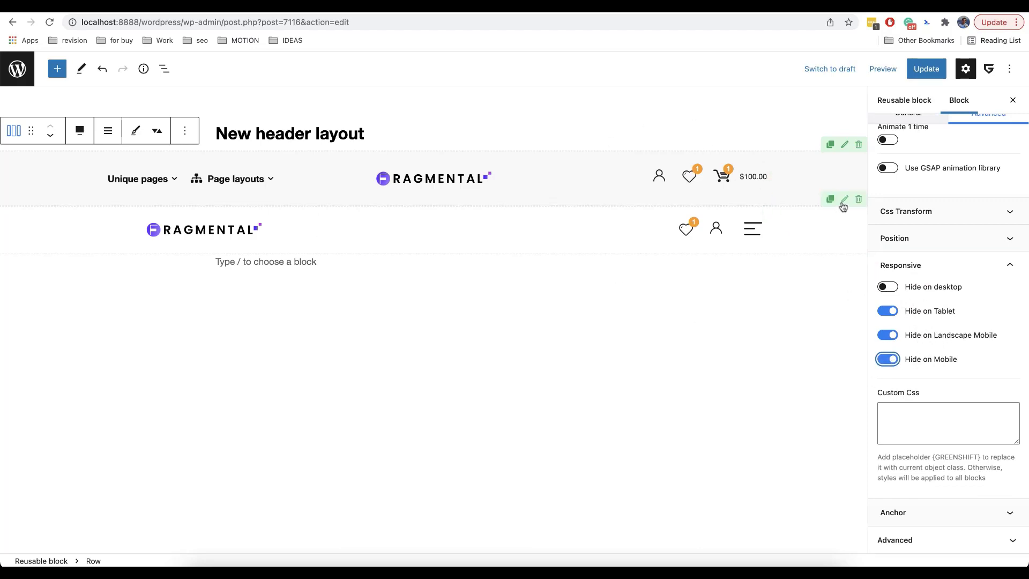
Hide the lower header row on desktop through its responsive settings
{"action": "left_click", "coordinate": [844, 208]}
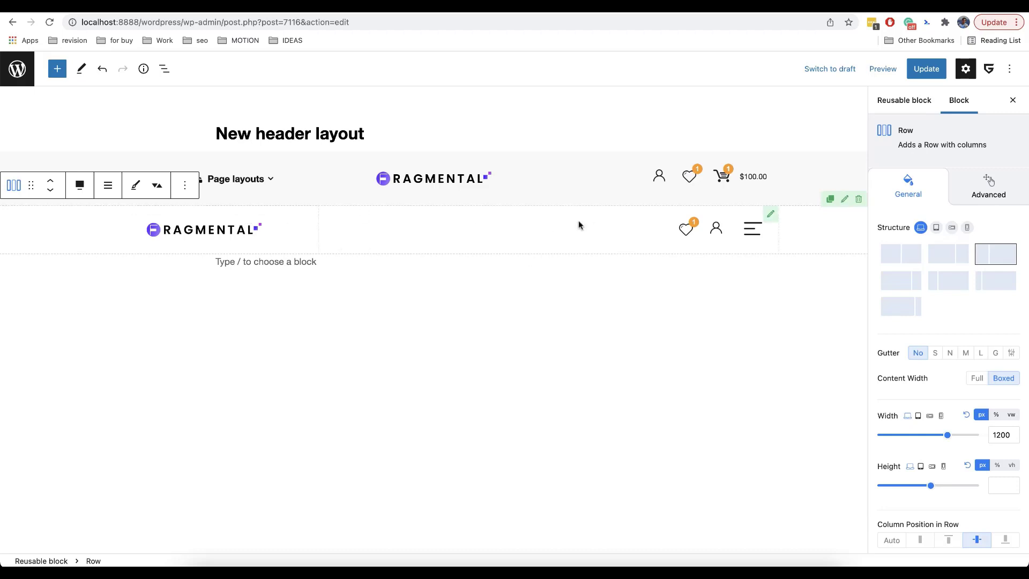
{"action": "left_click", "coordinate": [986, 179]}
{"action": "scroll", "coordinate": [954, 322], "scroll_direction": "down", "scroll_amount": 1}
{"action": "left_click", "coordinate": [914, 486]}
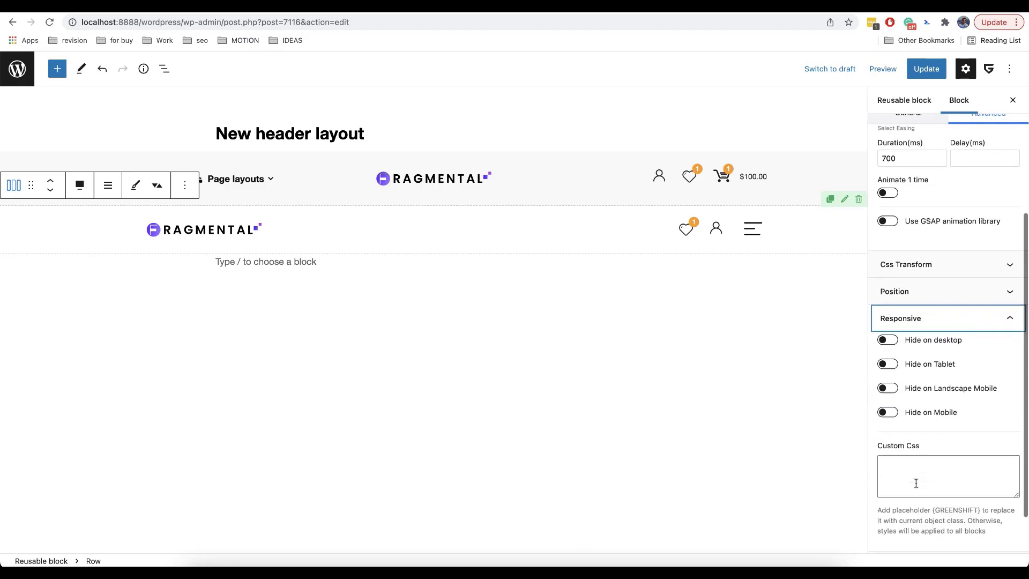
{"action": "left_click", "coordinate": [888, 287]}
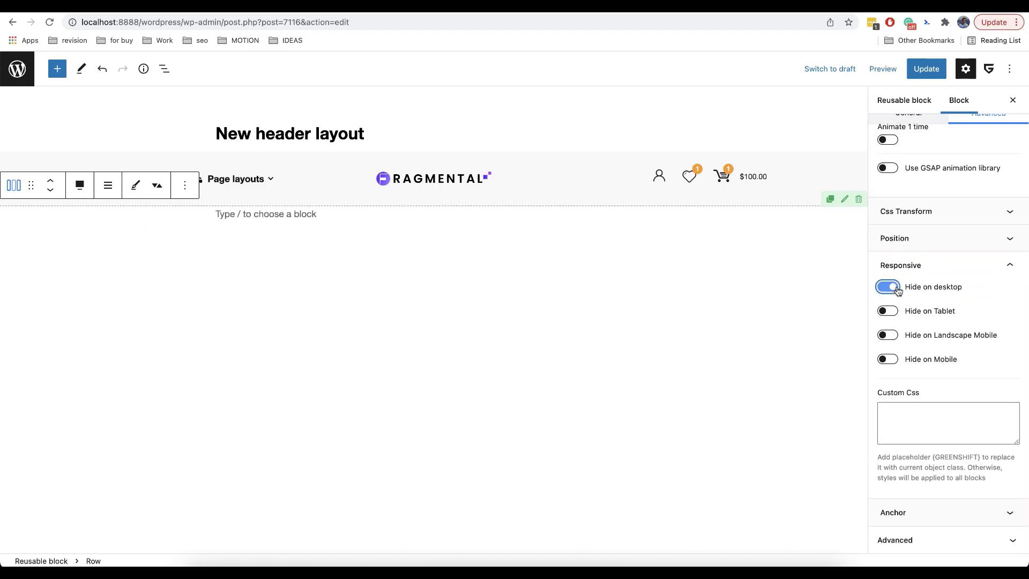
Give the lower row a side-by-side mobile structure with a narrow first column and a wide second column
{"action": "scroll", "coordinate": [939, 284], "scroll_direction": "up", "scroll_amount": 5}
{"action": "left_click", "coordinate": [917, 193]}
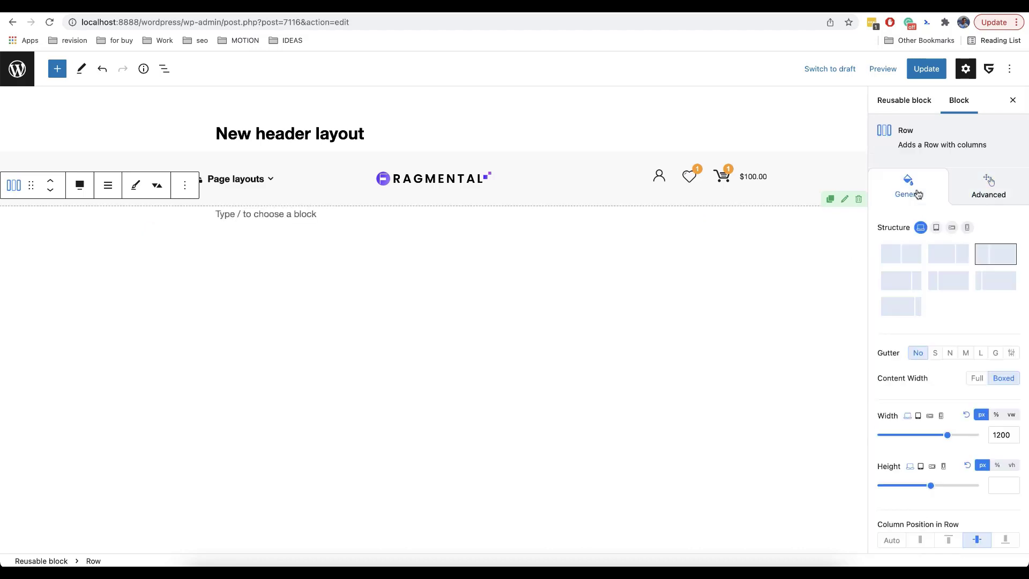
{"action": "left_click", "coordinate": [967, 227]}
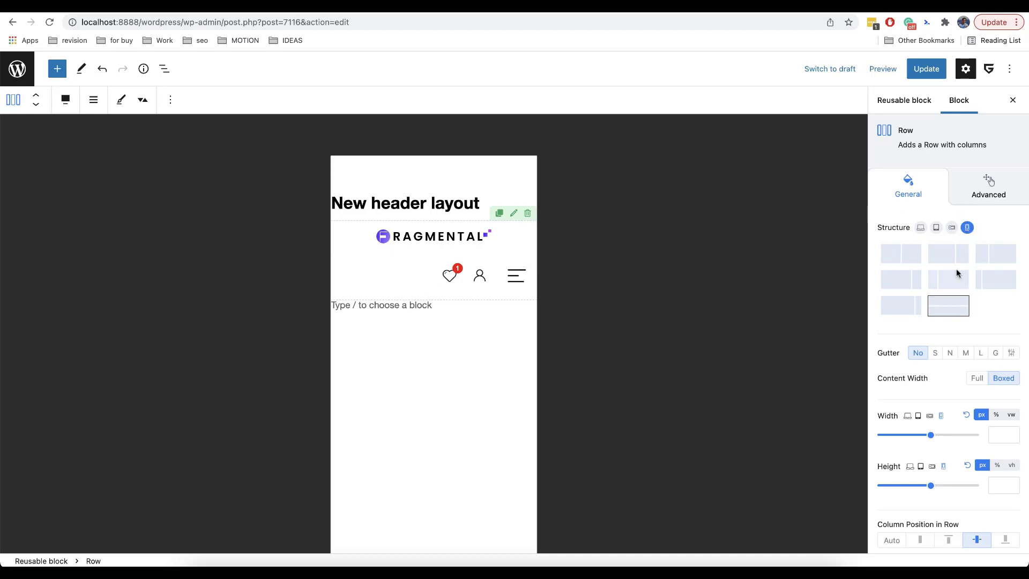
{"action": "left_click", "coordinate": [988, 262]}
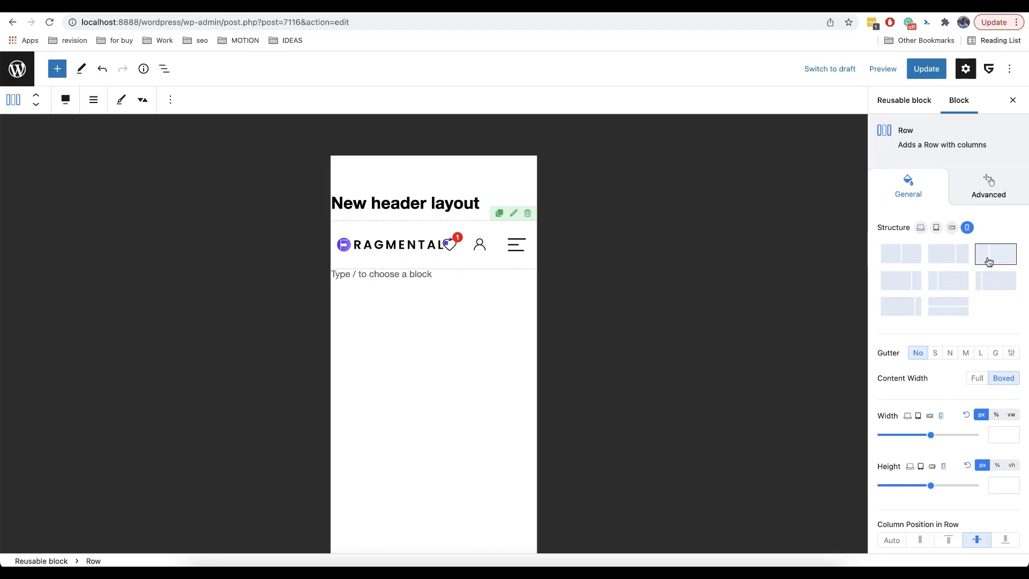
Delete the Site Logo from the mobile row's first column
{"action": "left_click", "coordinate": [510, 287]}
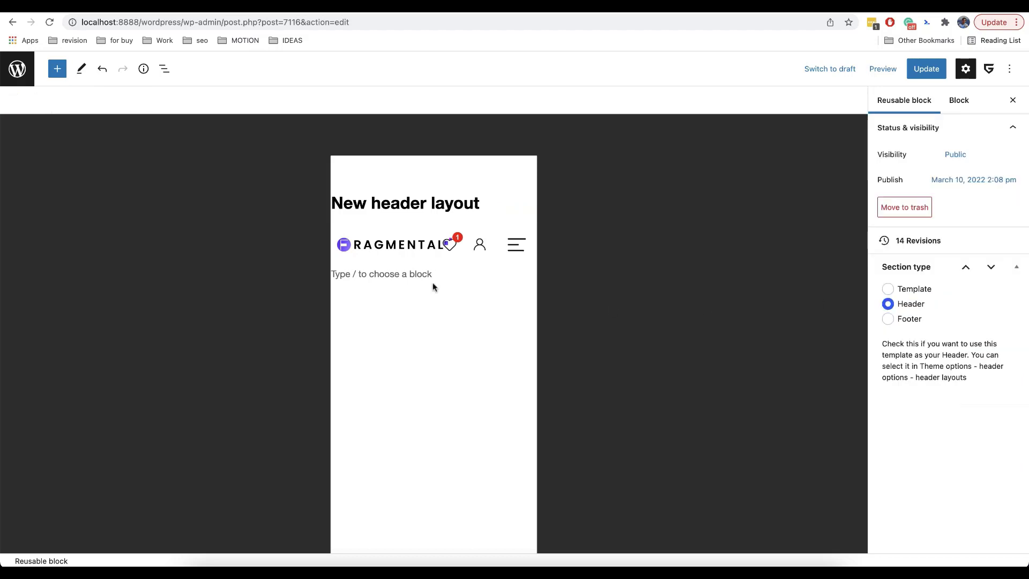
{"action": "left_click", "coordinate": [365, 249]}
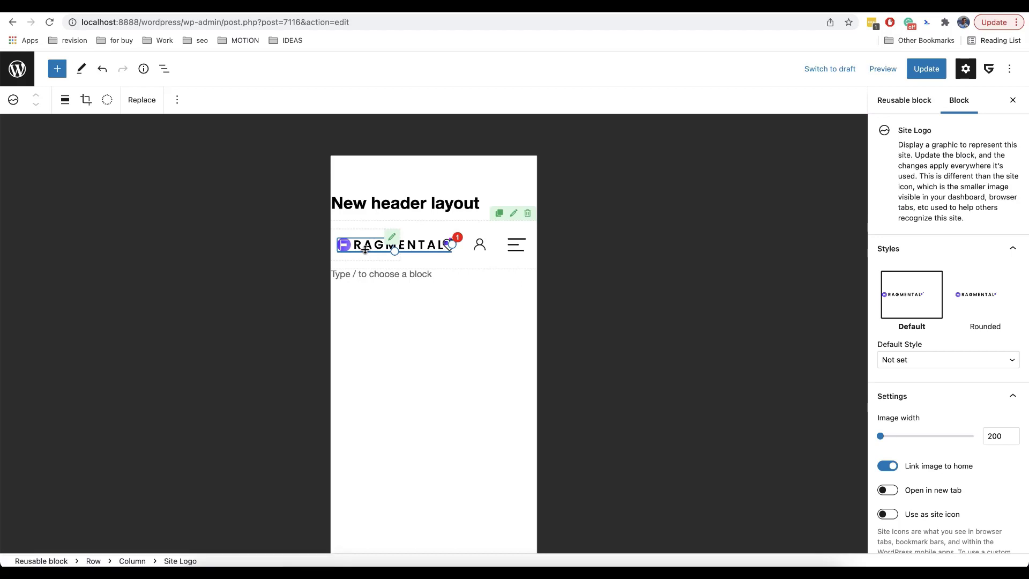
{"action": "key", "text": "Delete"}
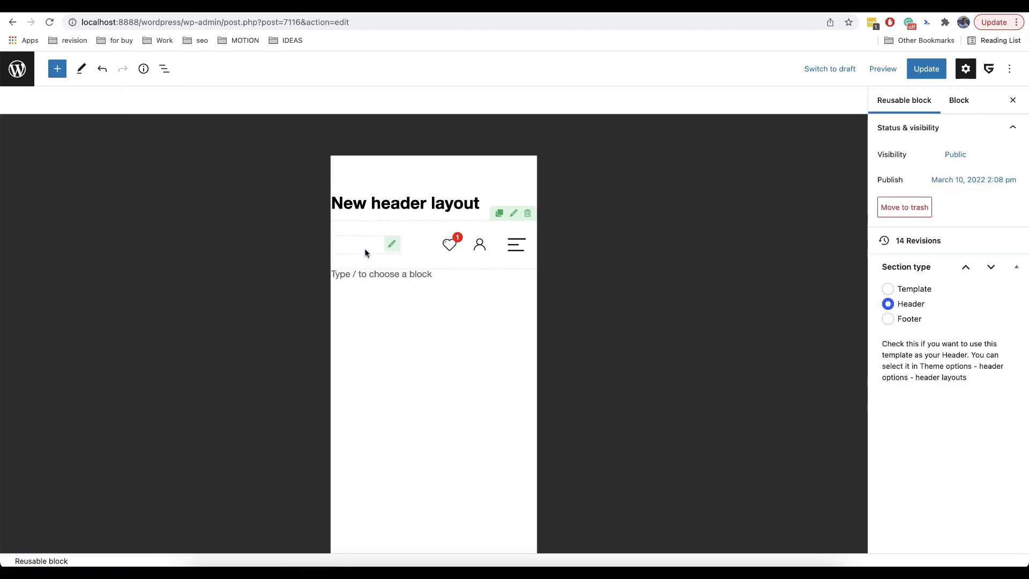
Insert an Image block with extra options in the mobile row's empty first column
{"action": "left_click", "coordinate": [397, 245]}
{"action": "left_click", "coordinate": [366, 247]}
{"action": "type", "text": "image"}
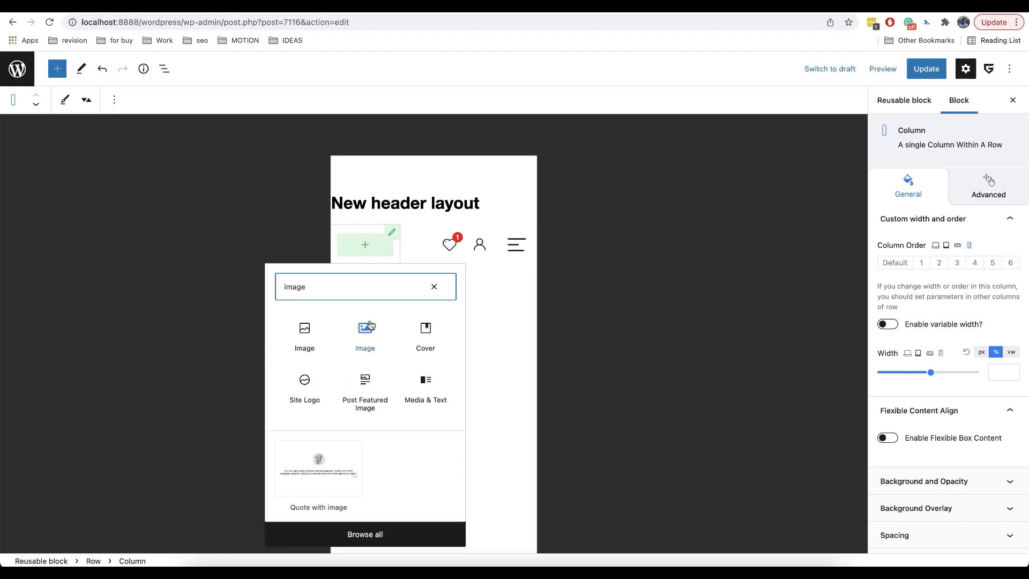
{"action": "left_click", "coordinate": [370, 327]}
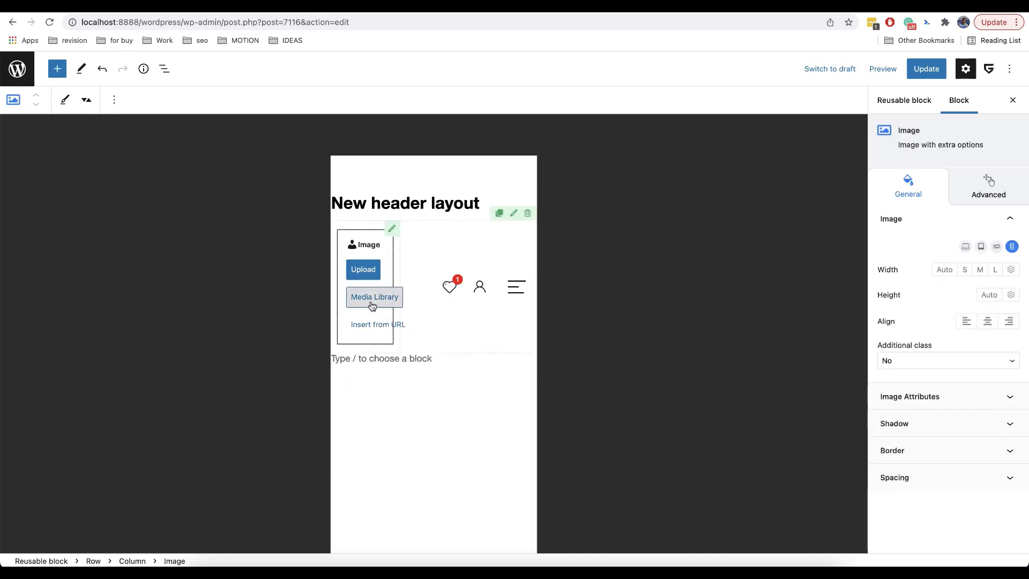
Fill the mobile row's image block with logo_256_fragmental.png from the media library and set its mobile width to 56 px
{"action": "left_click", "coordinate": [371, 299]}
{"action": "scroll", "coordinate": [464, 339], "scroll_direction": "down", "scroll_amount": 5}
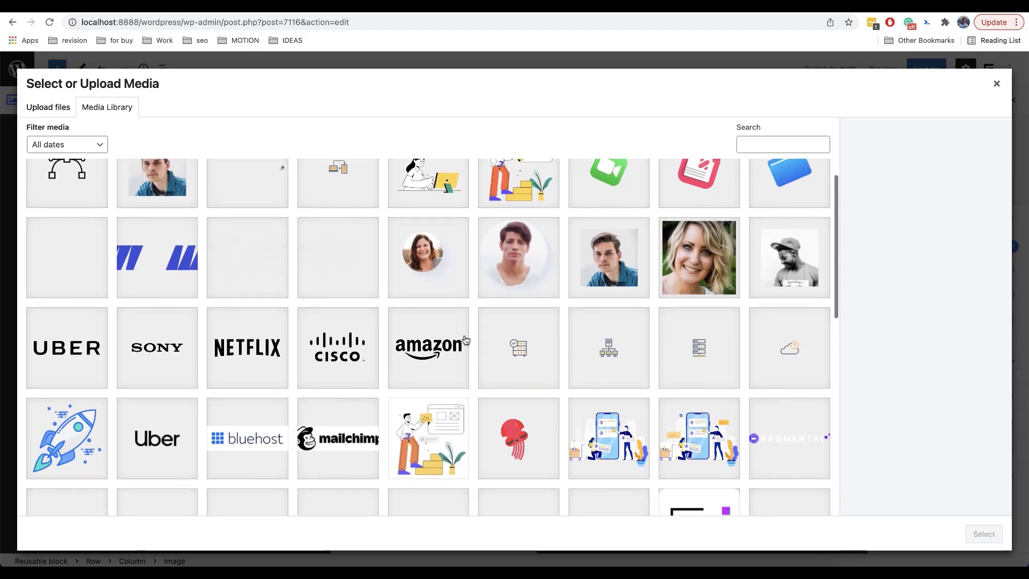
{"action": "left_click", "coordinate": [699, 326]}
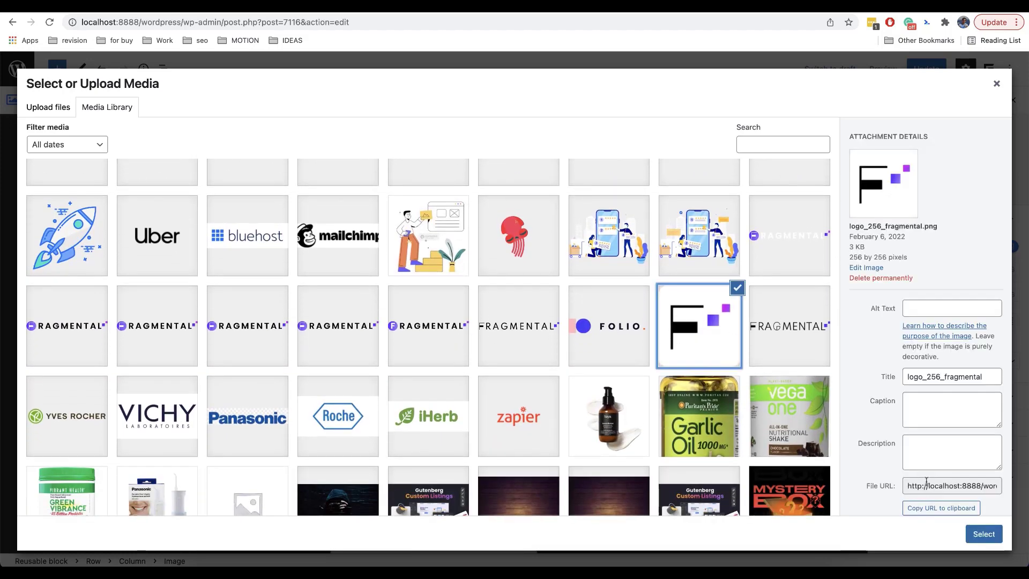
{"action": "left_click", "coordinate": [983, 534]}
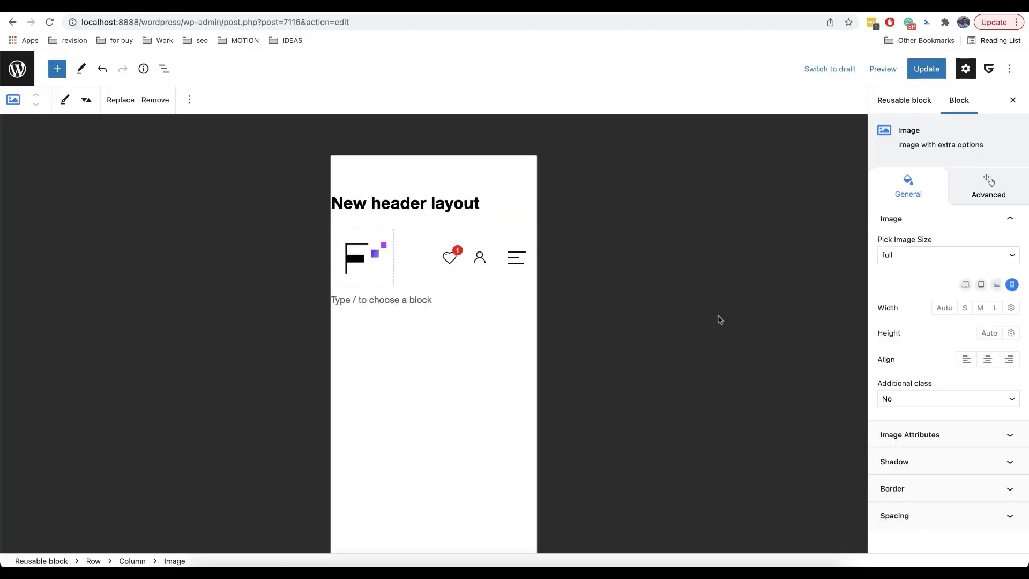
{"action": "left_click", "coordinate": [1010, 307]}
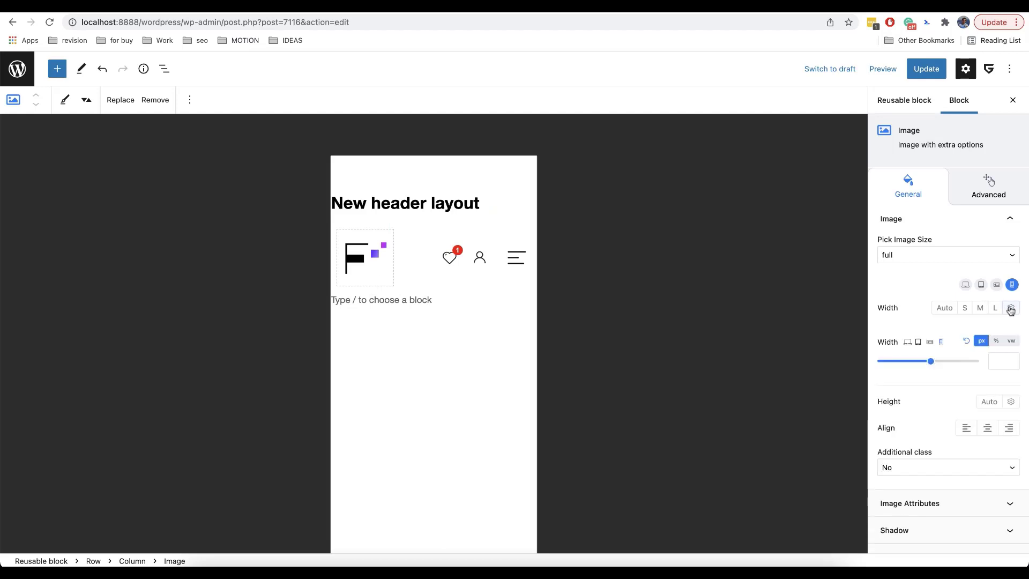
{"action": "left_click_drag", "start_coordinate": [931, 363], "coordinate": [882, 363]}
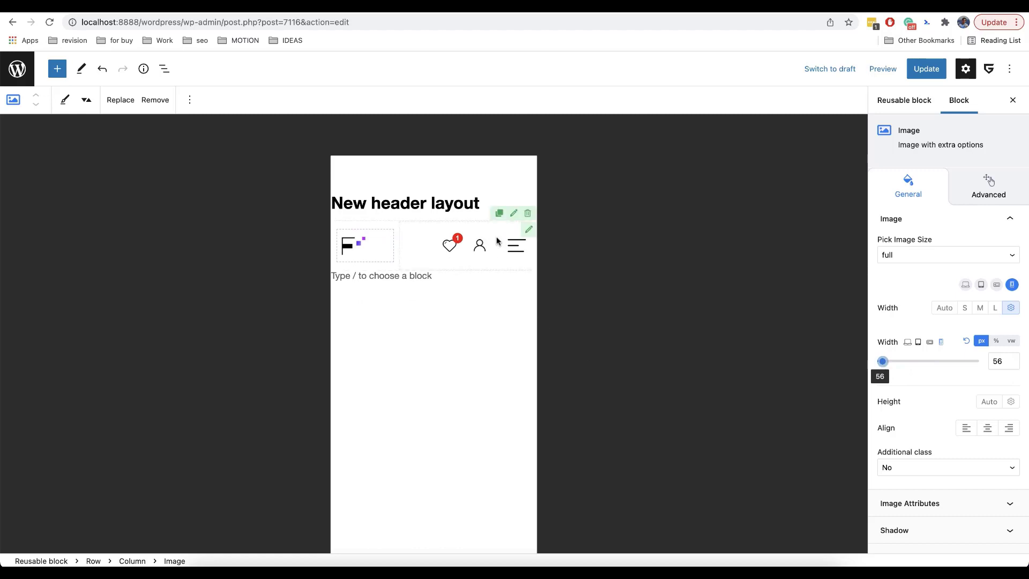
Set a 20 px left margin for child items in the mobile row's second column at the mobile breakpoint
{"action": "left_click", "coordinate": [529, 232]}
{"action": "scroll", "coordinate": [959, 292], "scroll_direction": "down", "scroll_amount": 5}
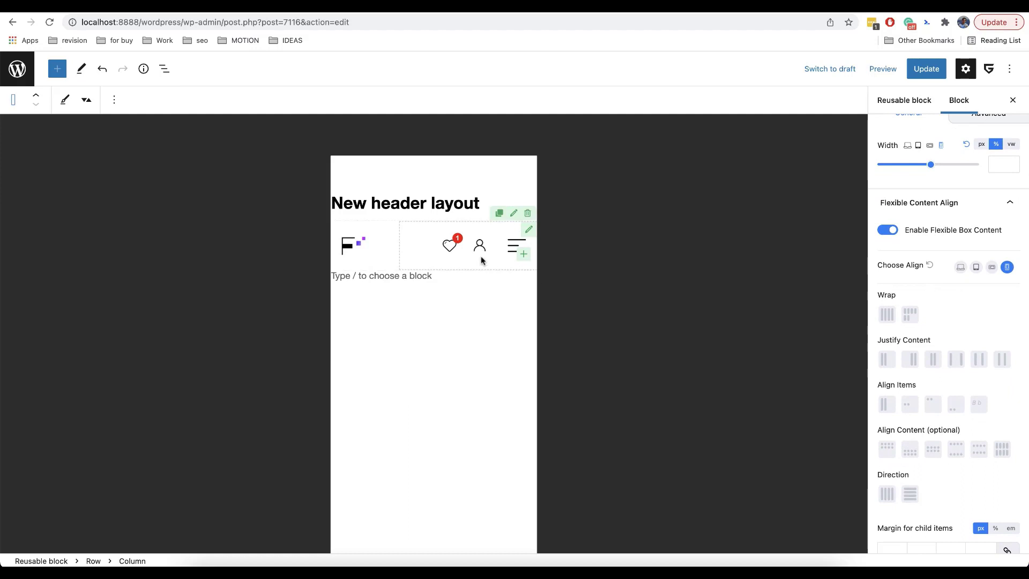
{"action": "scroll", "coordinate": [945, 352], "scroll_direction": "down", "scroll_amount": 3}
{"action": "left_click", "coordinate": [962, 208]}
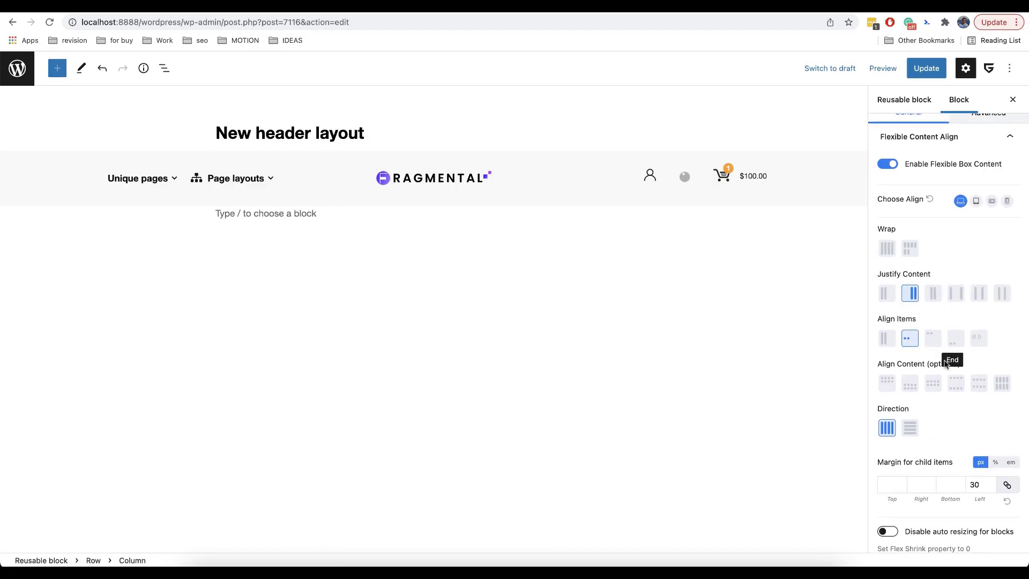
{"action": "left_click", "coordinate": [1007, 202]}
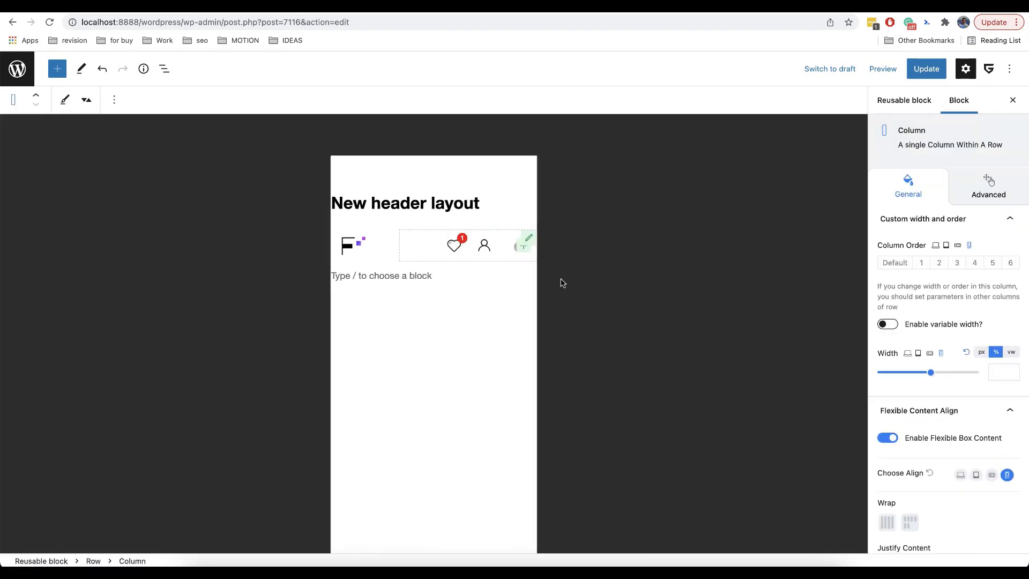
{"action": "scroll", "coordinate": [960, 415], "scroll_direction": "down", "scroll_amount": 6}
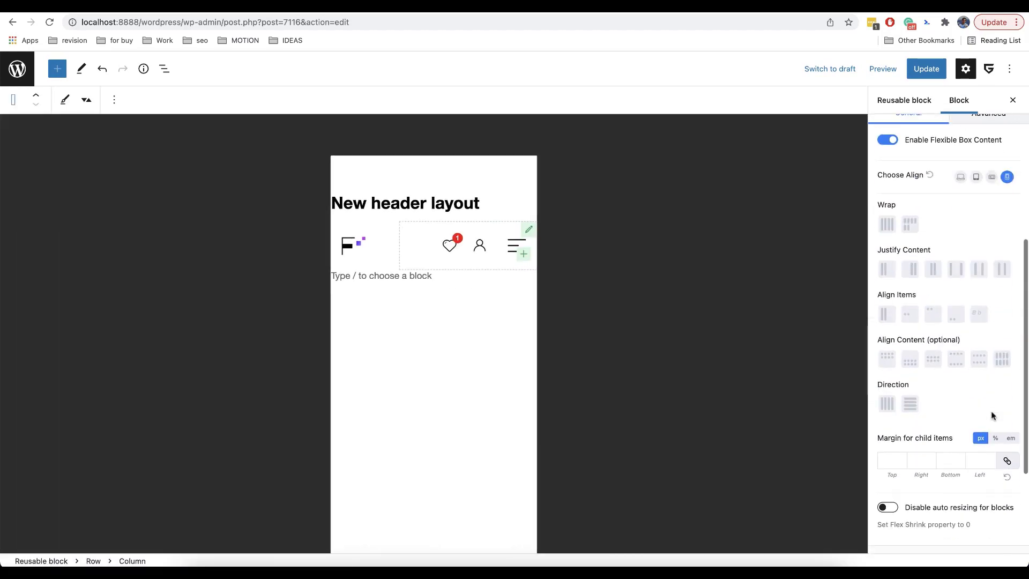
{"action": "left_click", "coordinate": [972, 461]}
{"action": "type", "text": "20"}
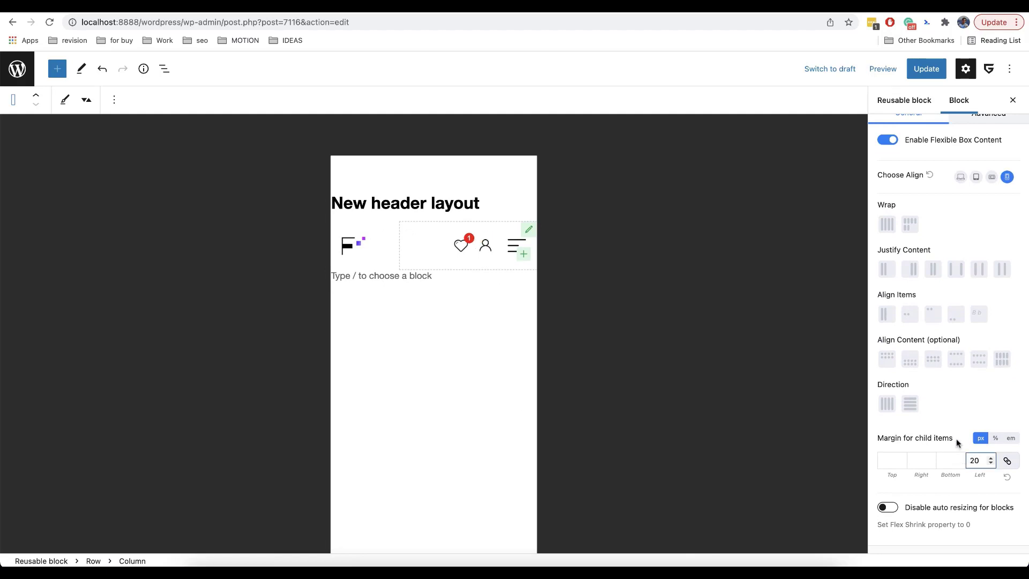
{"action": "left_click", "coordinate": [992, 177]}
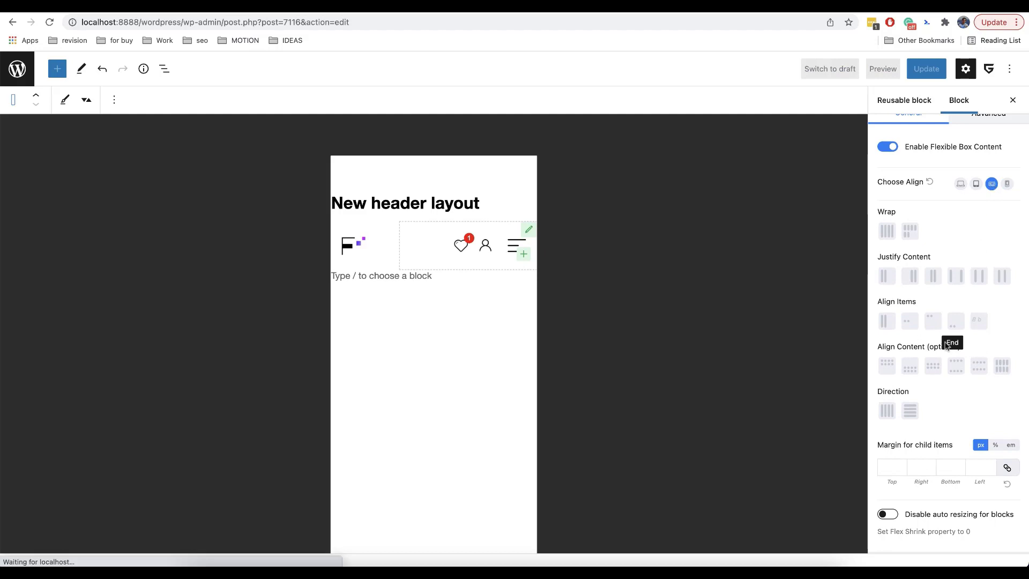
{"action": "scroll", "coordinate": [970, 413], "scroll_direction": "down", "scroll_amount": 1}
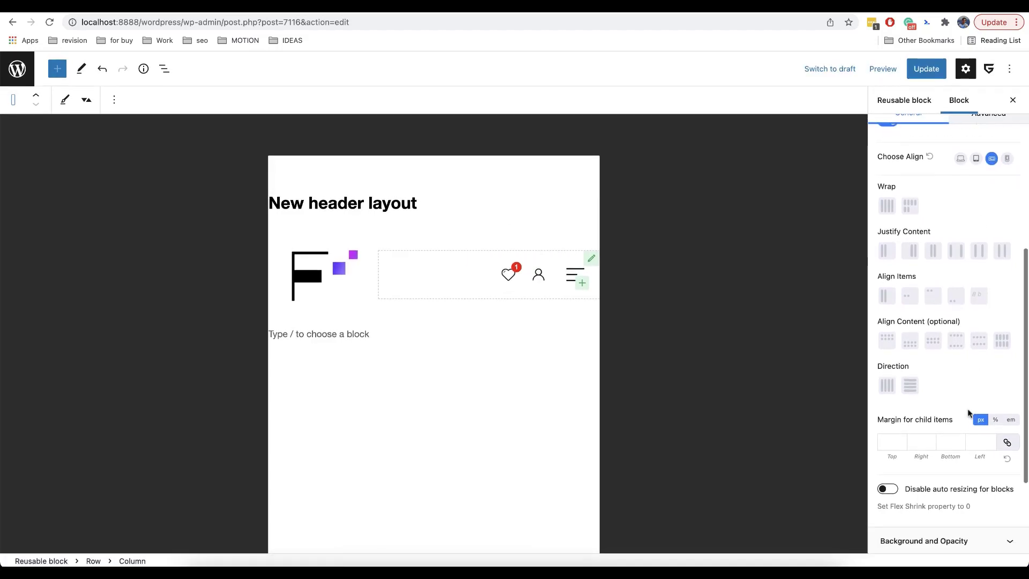
{"action": "left_click", "coordinate": [973, 439]}
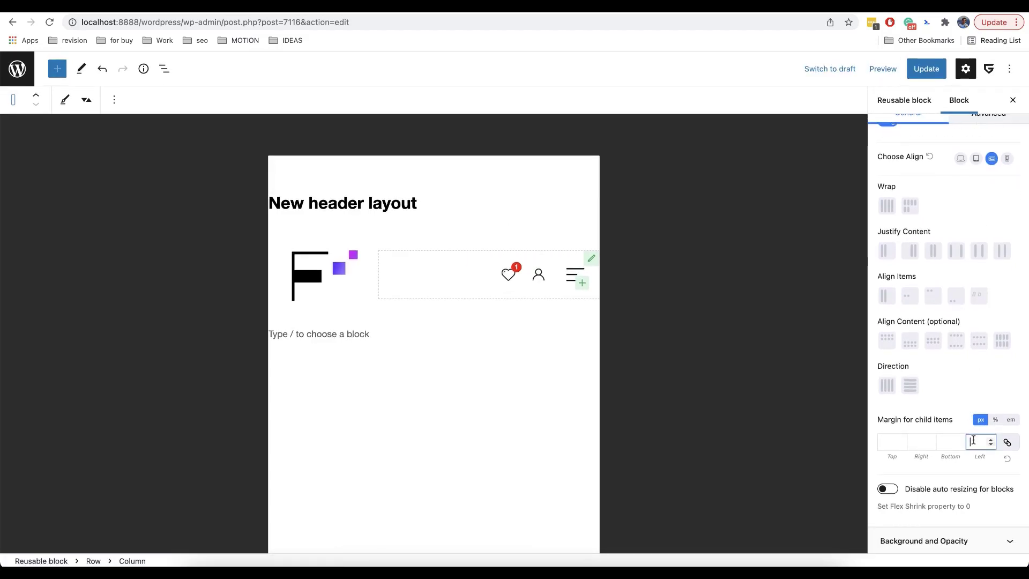
Set the mobile row logo's width to 85 px for the tablet breakpoint
{"action": "left_click", "coordinate": [976, 158]}
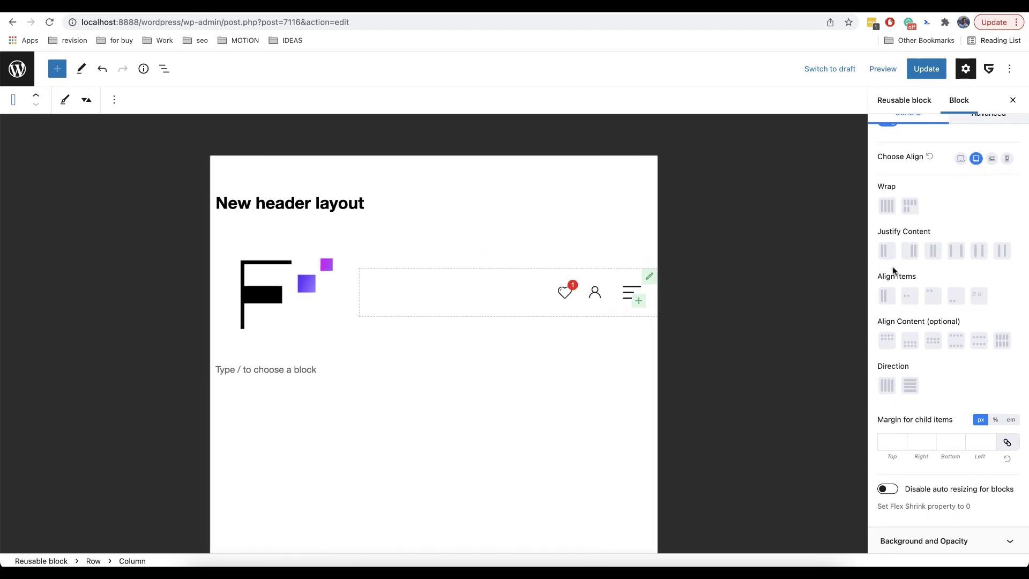
{"action": "left_click", "coordinate": [299, 286]}
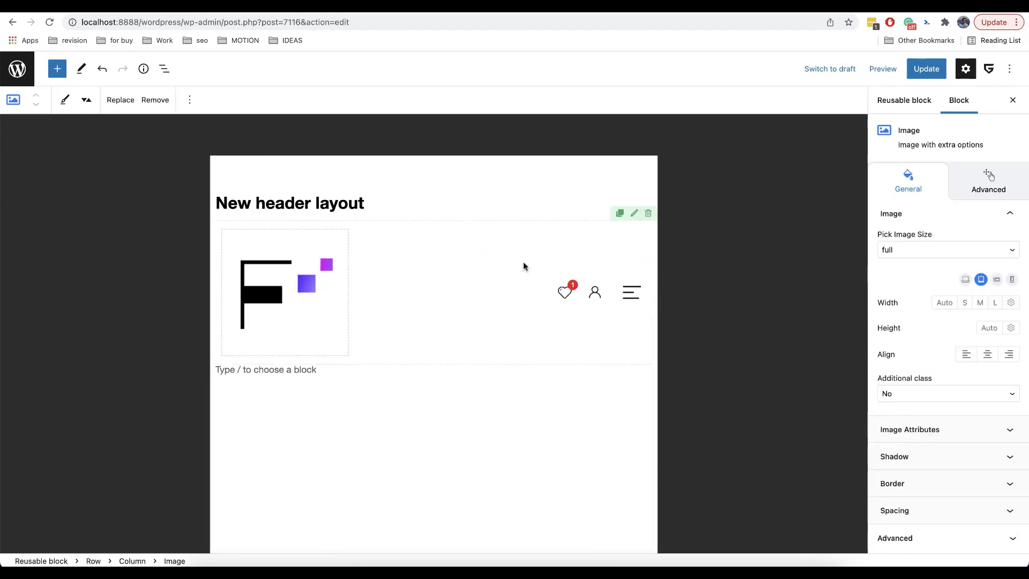
{"action": "left_click", "coordinate": [1012, 302]}
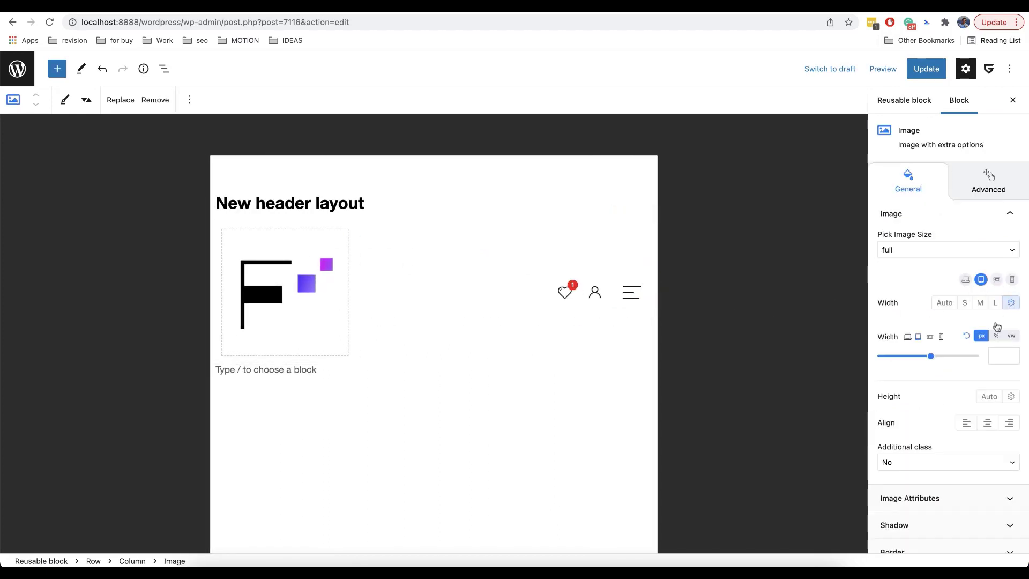
{"action": "left_click_drag", "start_coordinate": [931, 356], "coordinate": [885, 358]}
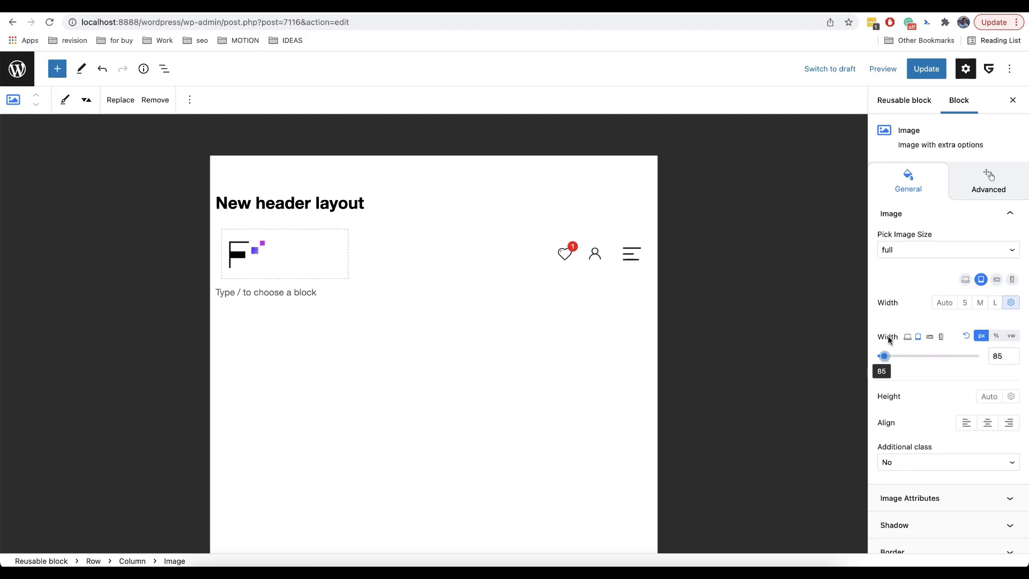
Set the mobile row logo's width to 70 px for the landscape phone breakpoint and save the header template
{"action": "left_click", "coordinate": [997, 279]}
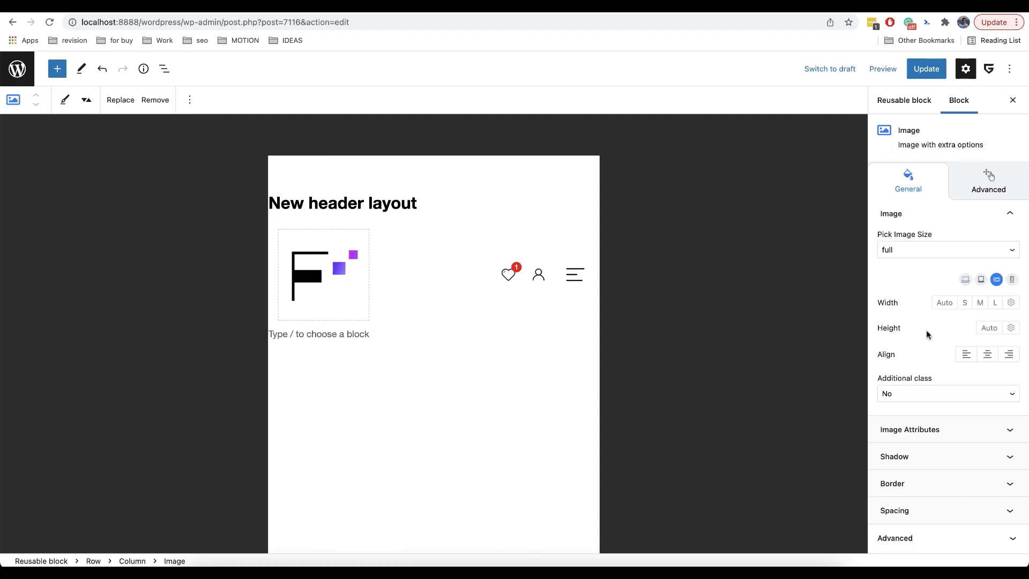
{"action": "left_click", "coordinate": [1011, 303]}
{"action": "left_click_drag", "start_coordinate": [932, 357], "coordinate": [883, 358]}
{"action": "key", "text": "ctrl+s"}
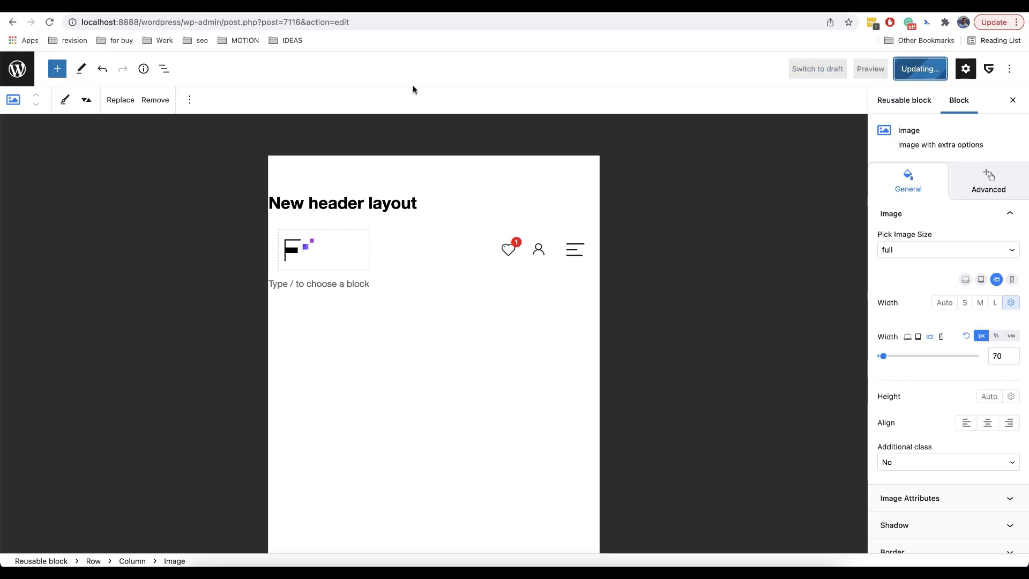
Check the header on the live homepage with the developer tools open and the page area resized
{"action": "key", "text": "super+bracketleft"}
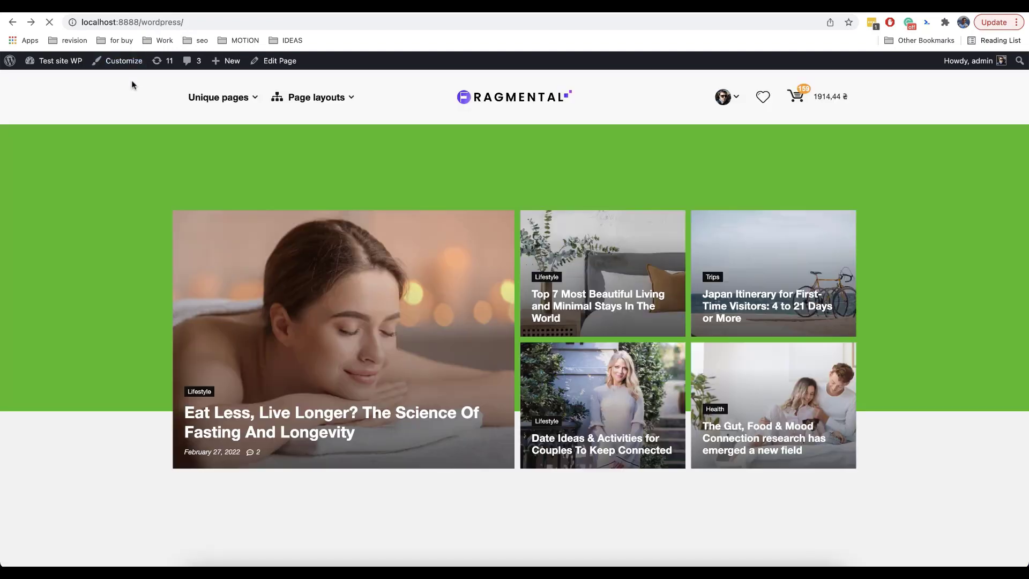
{"action": "key", "text": "super+alt+j"}
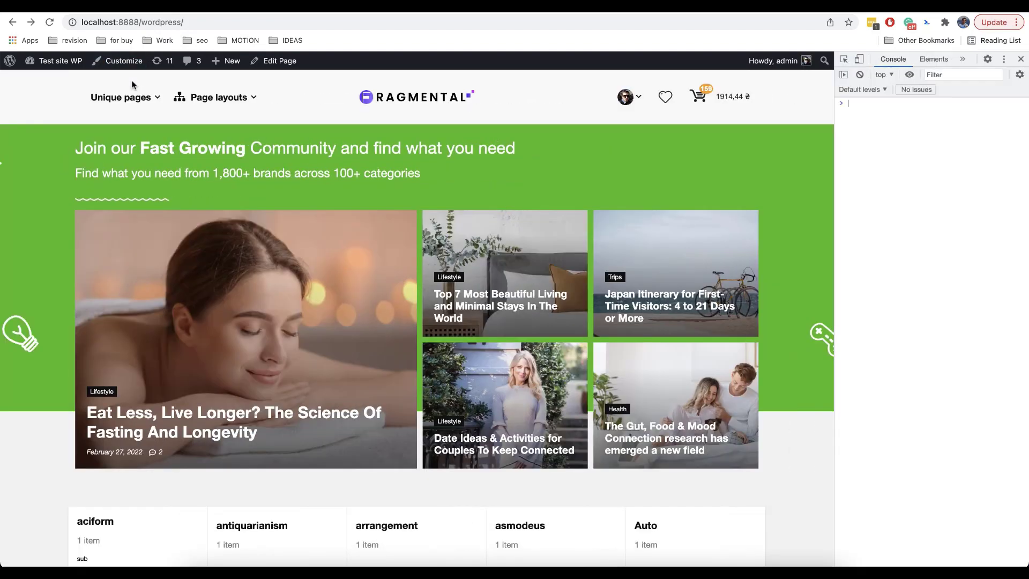
{"action": "left_click_drag", "start_coordinate": [835, 168], "coordinate": [893, 203]}
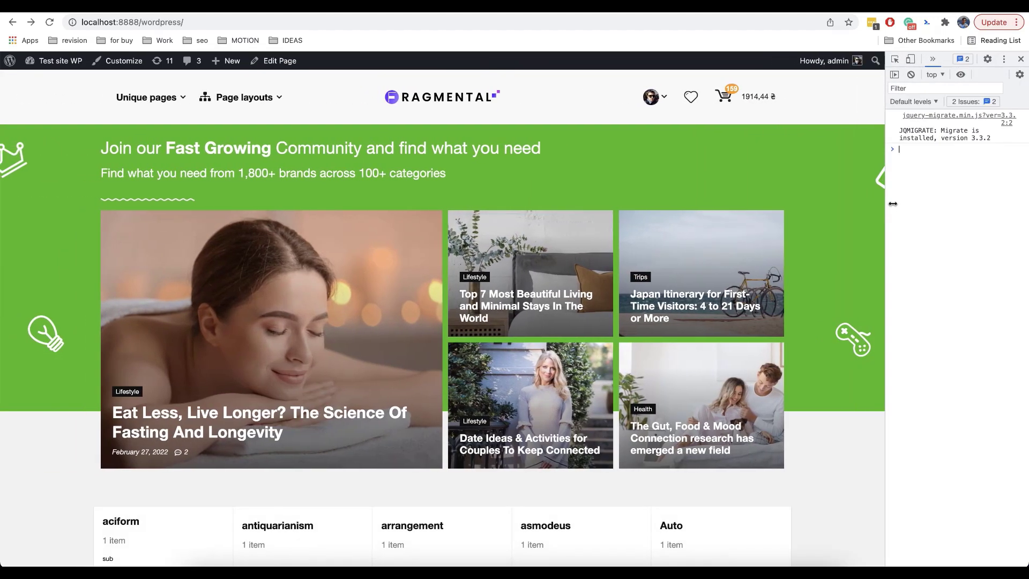
{"action": "left_click", "coordinate": [1021, 60]}
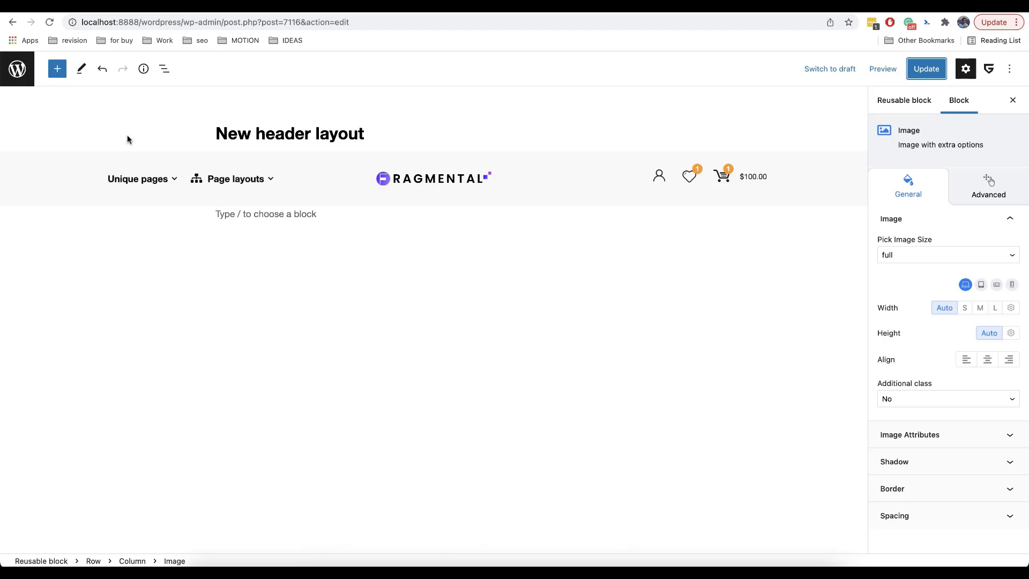
Leave the header template editor and open the Theme Options page in the site admin
{"action": "right_click", "coordinate": [20, 72]}
{"action": "key", "text": "Escape"}
{"action": "key", "text": "Return"}
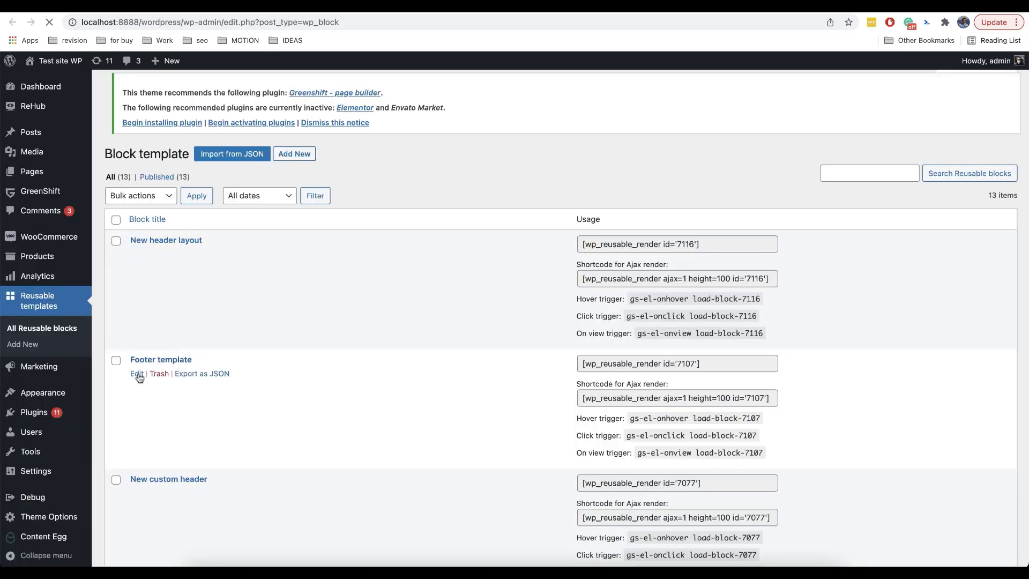
{"action": "mouse_move", "coordinate": [48, 471]}
{"action": "scroll", "coordinate": [48, 471], "scroll_direction": "down", "scroll_amount": 3}
{"action": "left_click", "coordinate": [49, 512]}
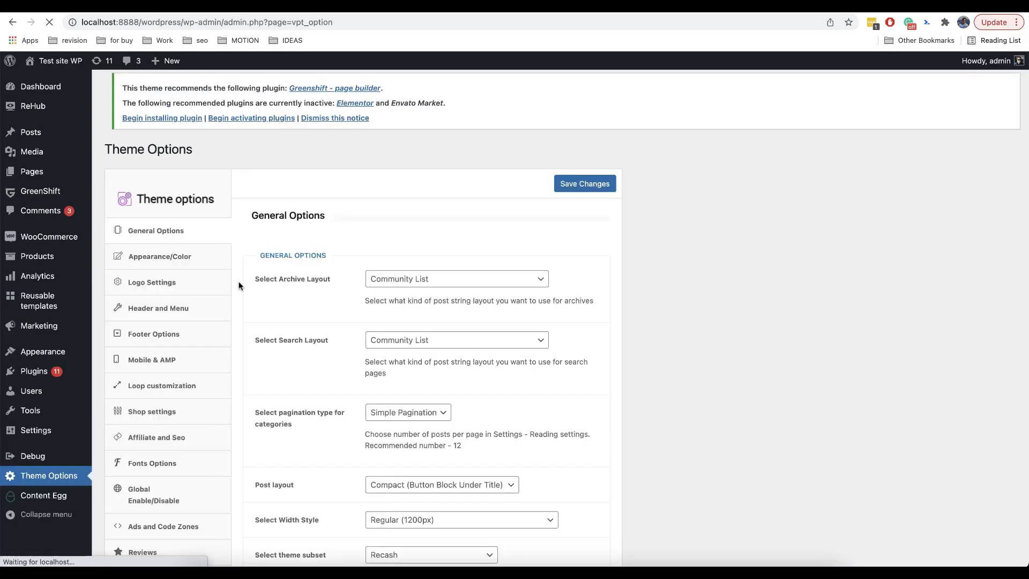
Review the Header and Menu theme options, including the sticky menu bar setting, and save the changes
{"action": "left_click", "coordinate": [185, 309]}
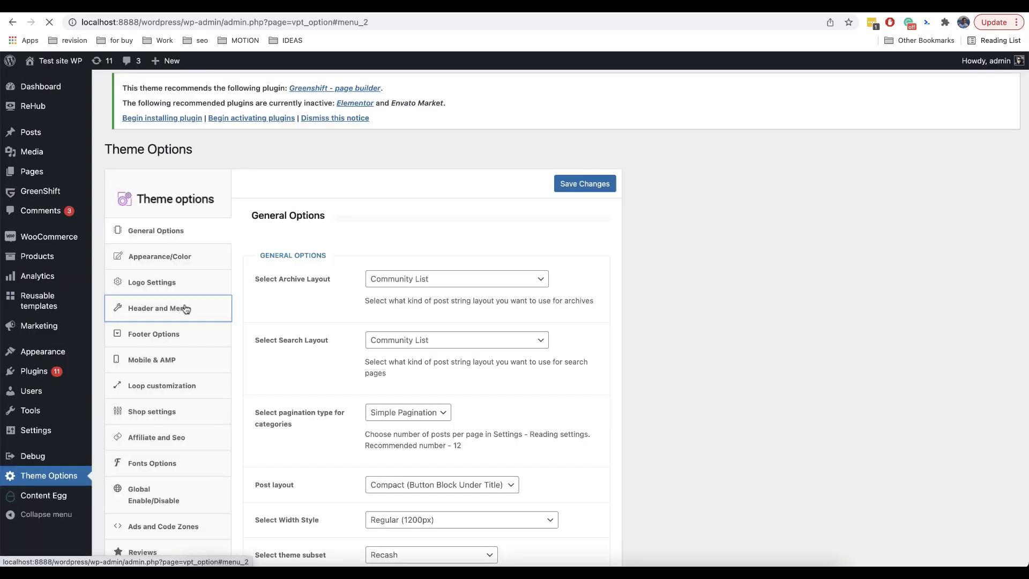
{"action": "scroll", "coordinate": [419, 222], "scroll_direction": "down", "scroll_amount": 5}
{"action": "scroll", "coordinate": [420, 221], "scroll_direction": "down", "scroll_amount": 1}
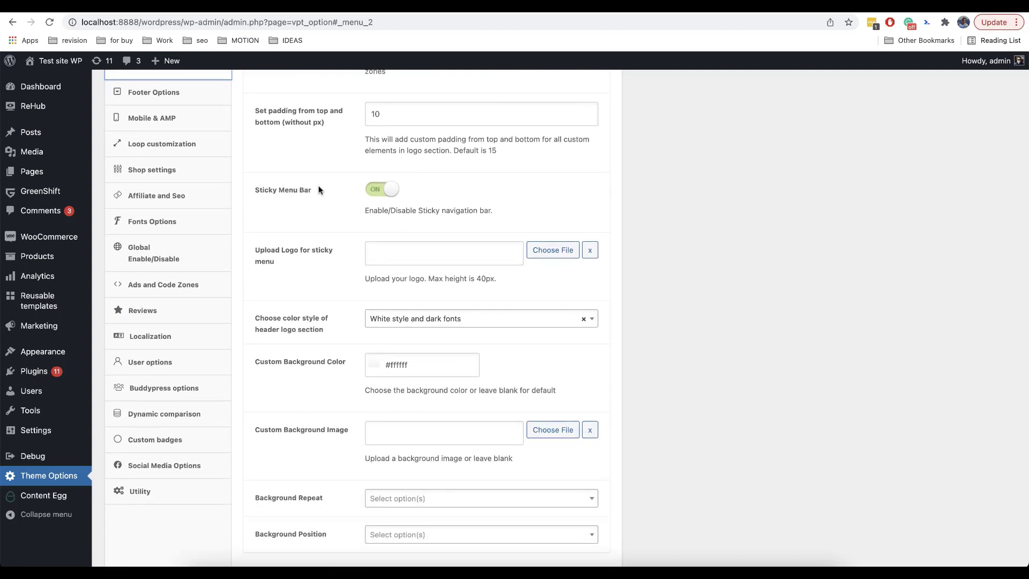
{"action": "scroll", "coordinate": [321, 204], "scroll_direction": "down", "scroll_amount": 6}
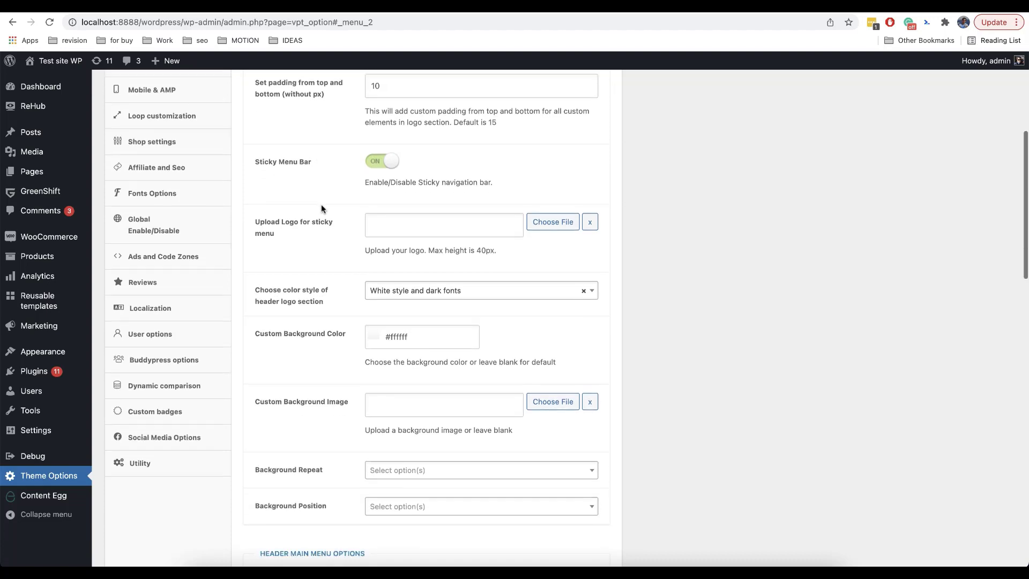
{"action": "scroll", "coordinate": [321, 204], "scroll_direction": "up", "scroll_amount": 12}
{"action": "left_click", "coordinate": [579, 182]}
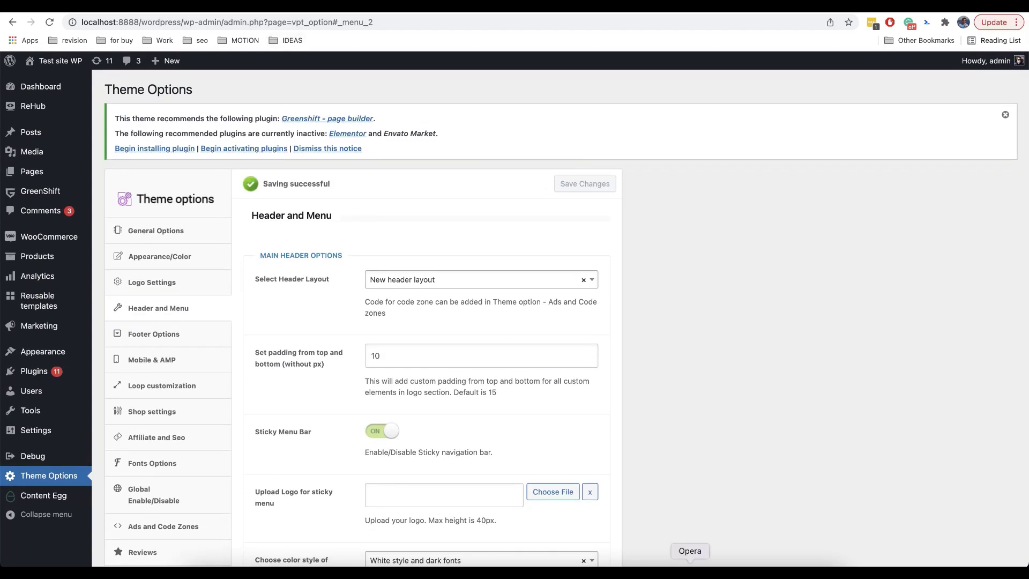
Switch to Opera and check how the header behaves while scrolling the homepage, and return to the header template editor
{"action": "left_click", "coordinate": [691, 561]}
{"action": "scroll", "coordinate": [587, 85], "scroll_direction": "down", "scroll_amount": 15}
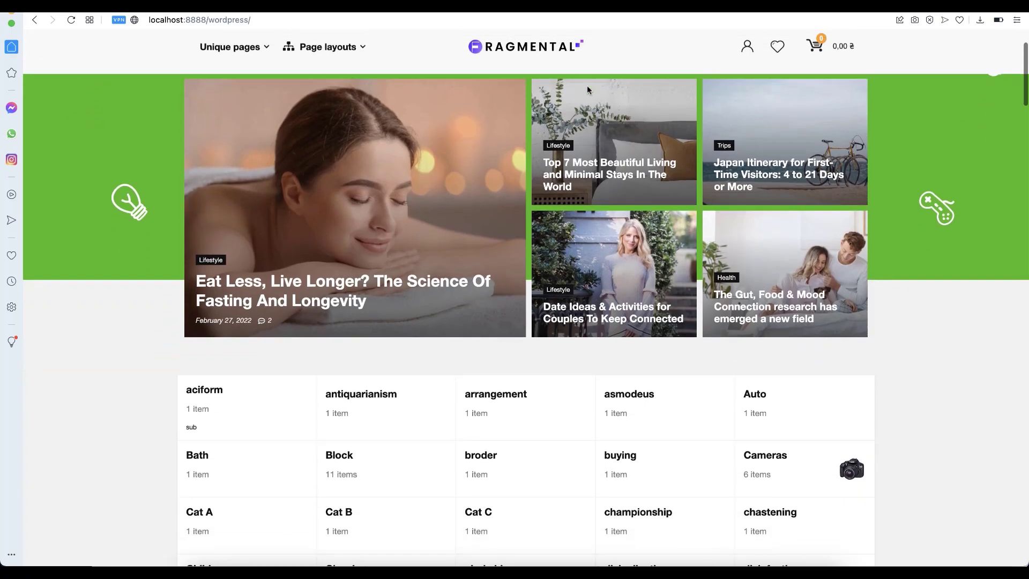
{"action": "scroll", "coordinate": [510, 244], "scroll_direction": "down", "scroll_amount": 5}
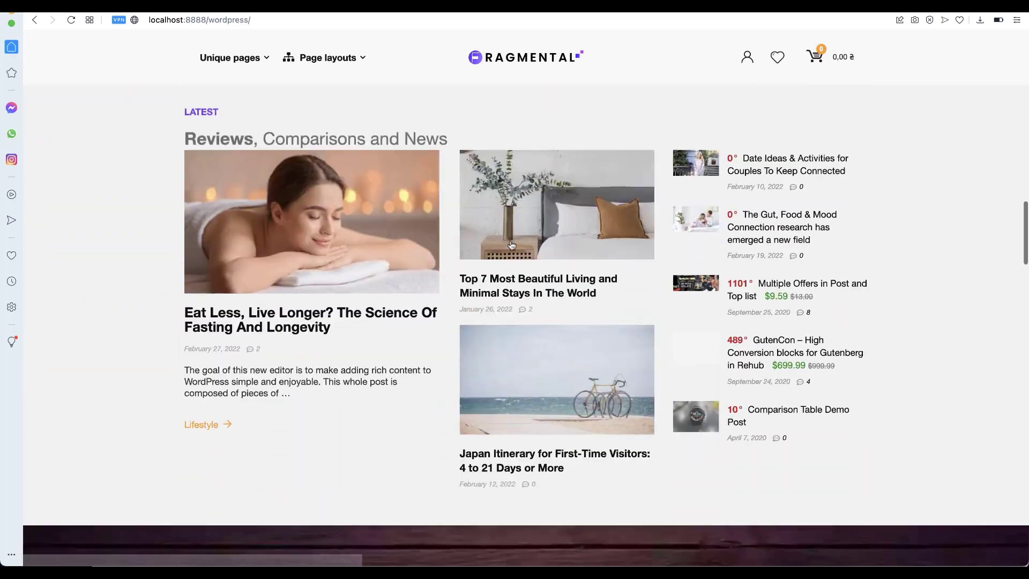
{"action": "scroll", "coordinate": [510, 245], "scroll_direction": "up", "scroll_amount": 20}
{"action": "scroll", "coordinate": [511, 245], "scroll_direction": "down", "scroll_amount": 15}
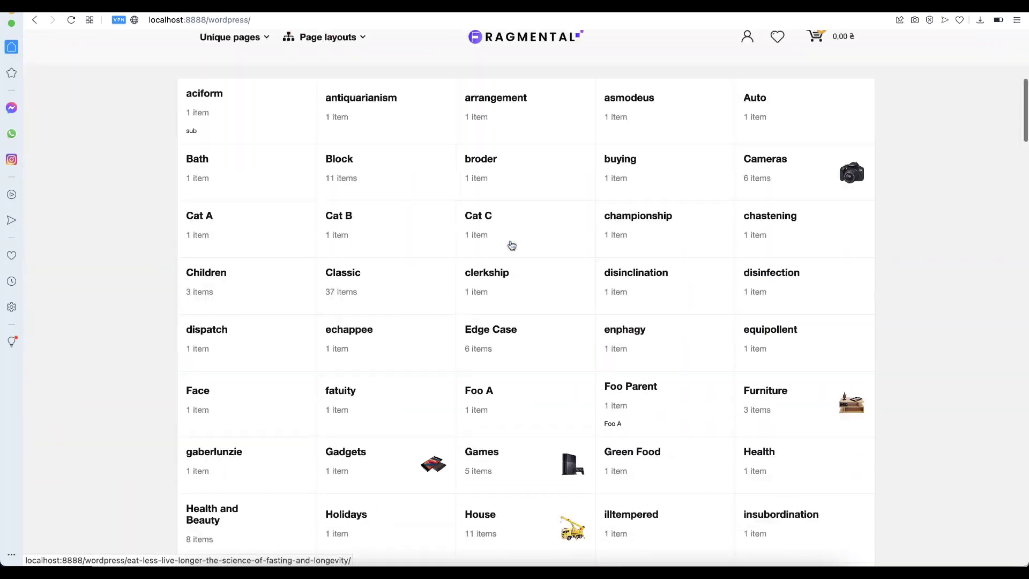
{"action": "scroll", "coordinate": [510, 244], "scroll_direction": "down", "scroll_amount": 5}
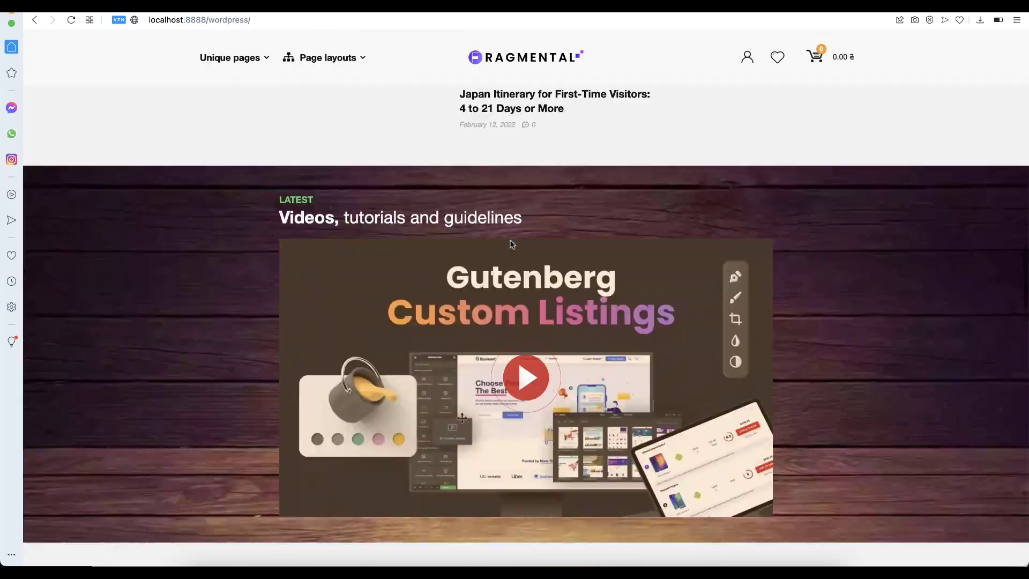
{"action": "scroll", "coordinate": [511, 245], "scroll_direction": "up", "scroll_amount": 20}
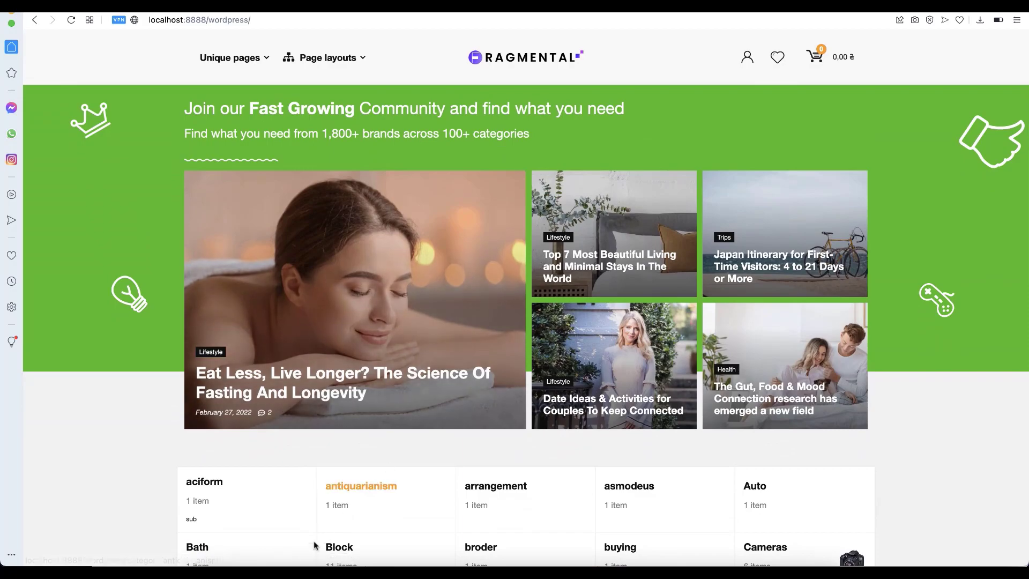
{"action": "left_click", "coordinate": [281, 566]}
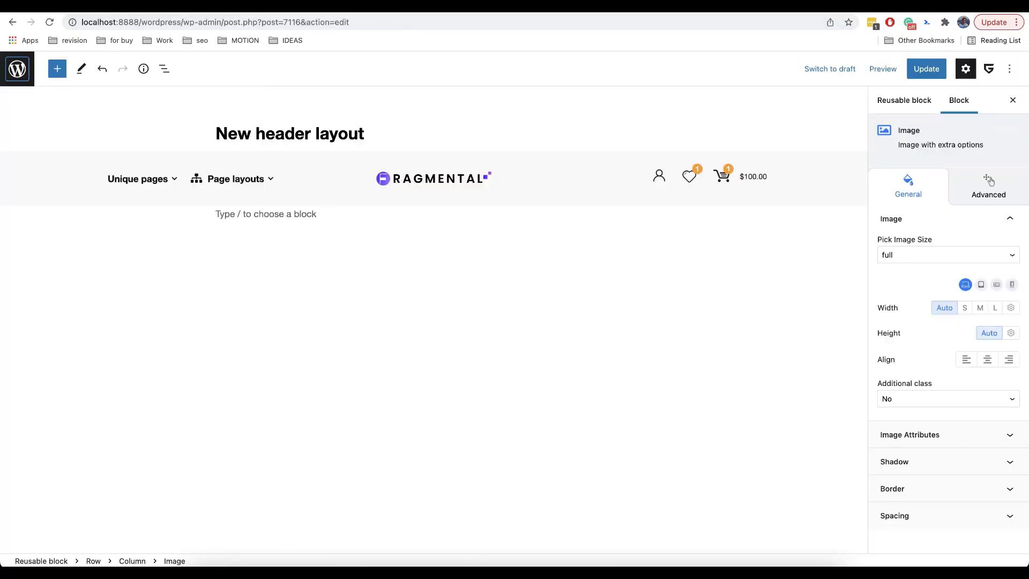
Apply the preset box shadow with Y 15 and blur 30 to the header row and update the template
{"action": "left_click", "coordinate": [846, 152]}
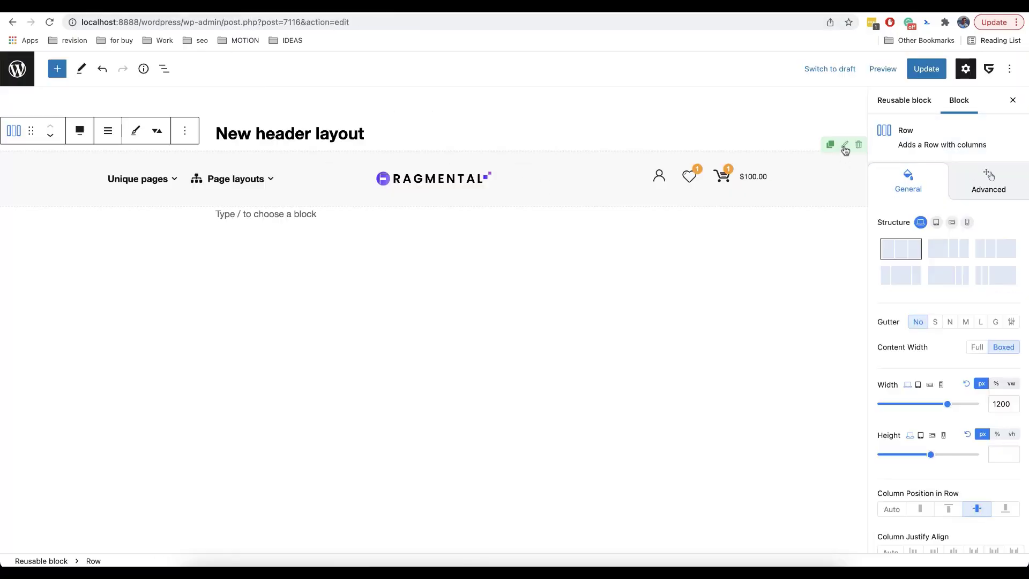
{"action": "scroll", "coordinate": [932, 350], "scroll_direction": "down", "scroll_amount": 5}
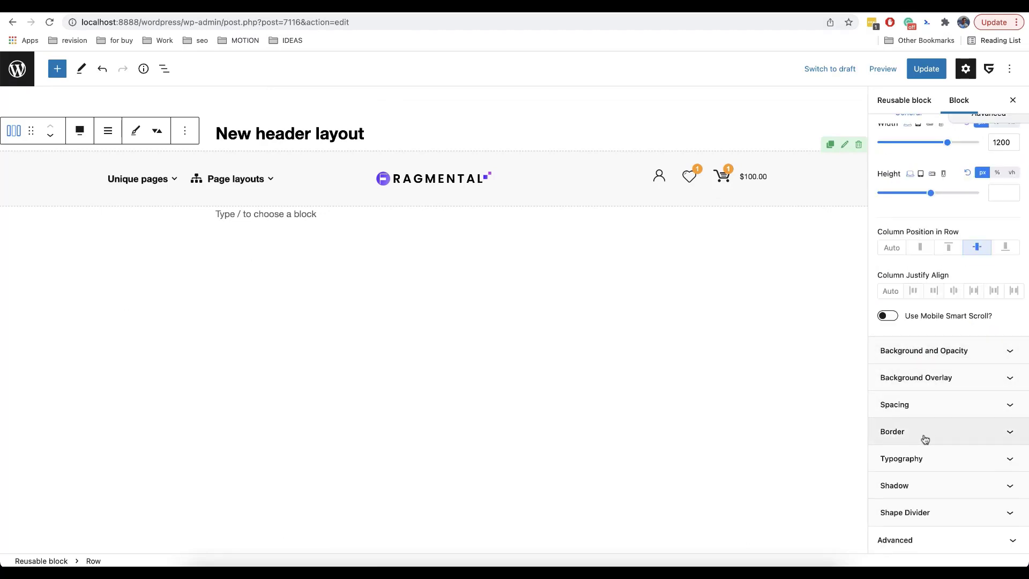
{"action": "left_click", "coordinate": [911, 485]}
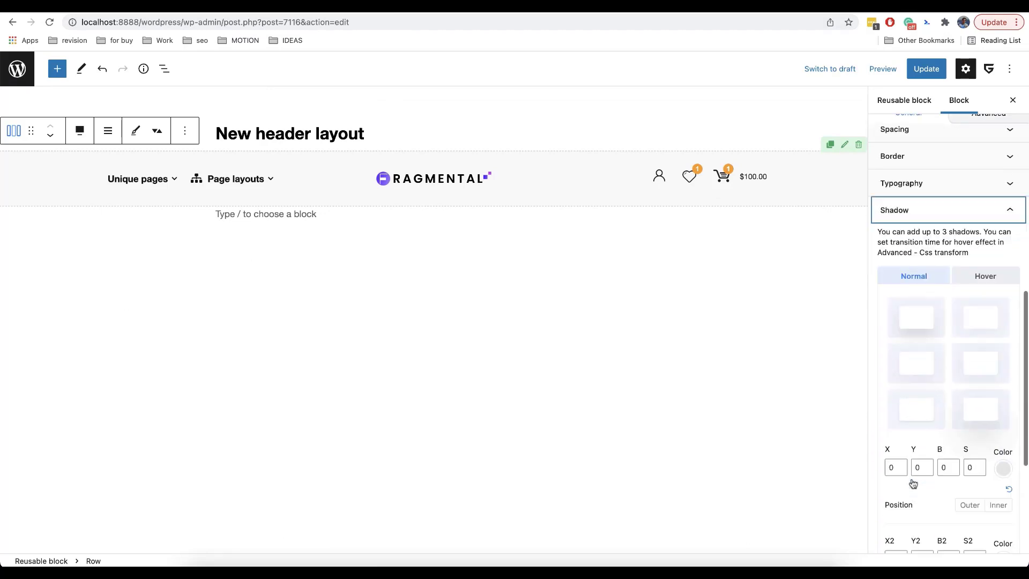
{"action": "left_click", "coordinate": [920, 319]}
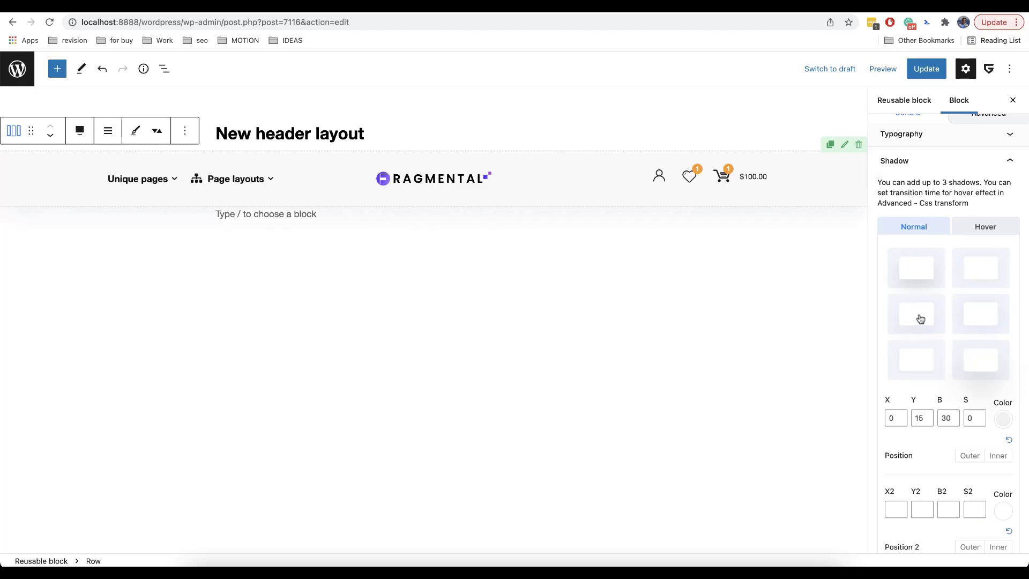
{"action": "left_click", "coordinate": [921, 75]}
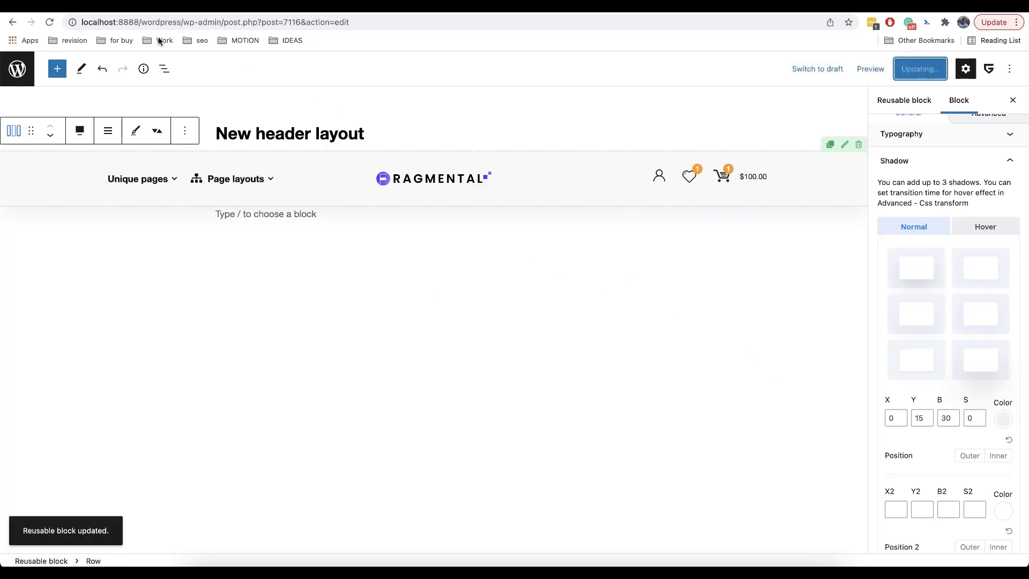
Switch to Opera to check the header's shadow while scrolling the homepage, and return to the header template editor
{"action": "left_click", "coordinate": [691, 566]}
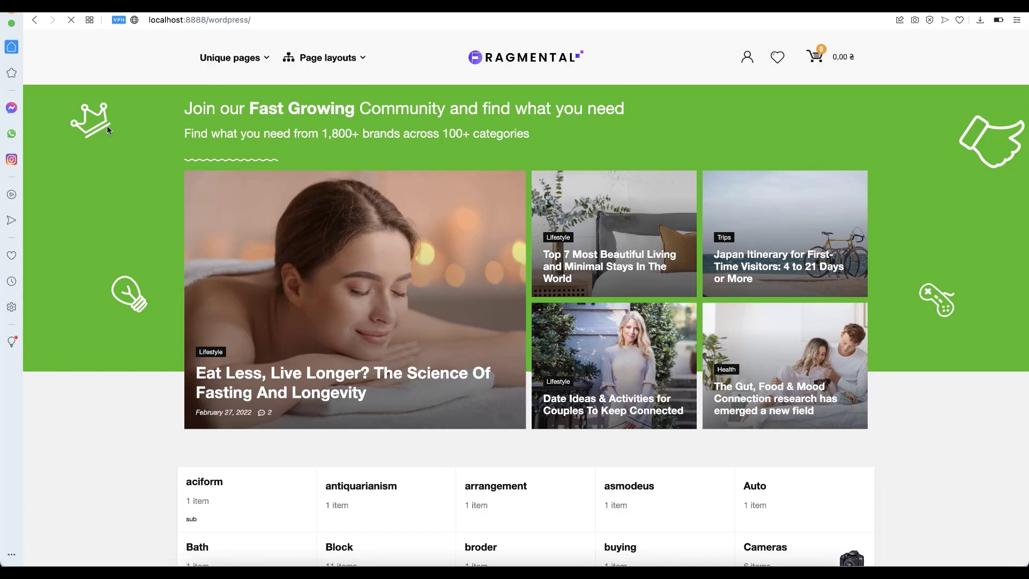
{"action": "scroll", "coordinate": [108, 155], "scroll_direction": "down", "scroll_amount": 8}
{"action": "scroll", "coordinate": [108, 154], "scroll_direction": "down", "scroll_amount": 9}
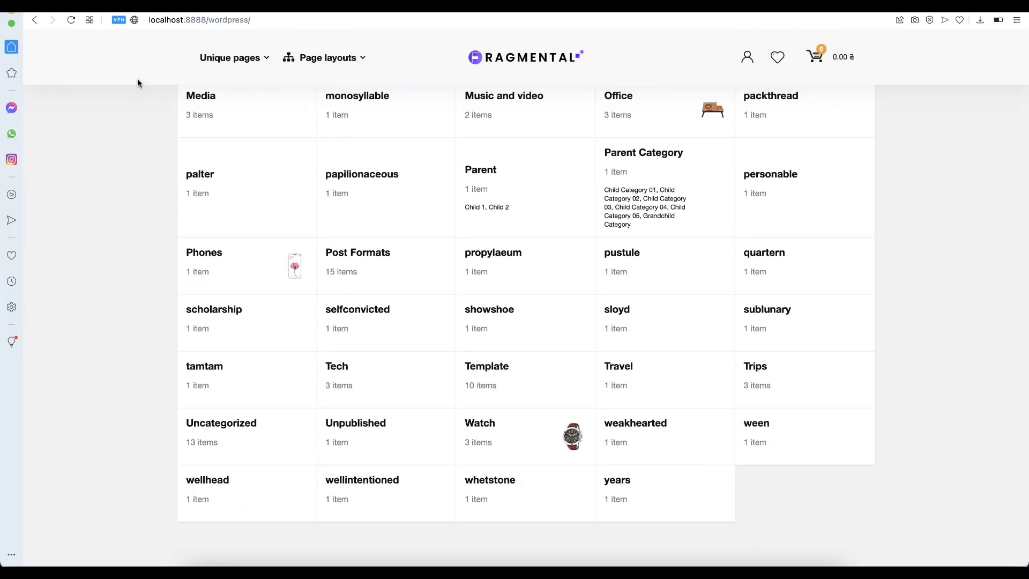
{"action": "scroll", "coordinate": [118, 191], "scroll_direction": "down", "scroll_amount": 12}
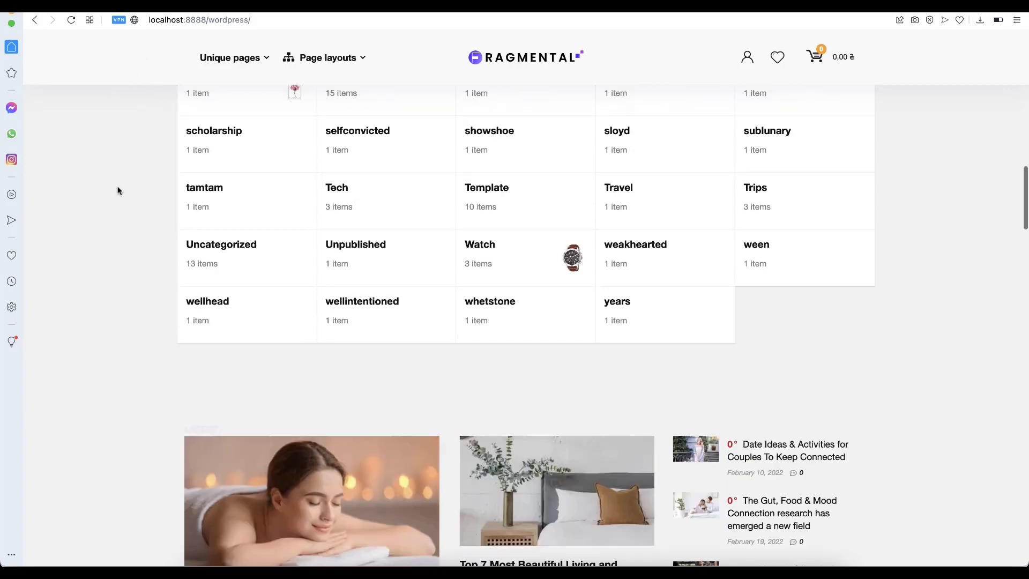
{"action": "scroll", "coordinate": [118, 191], "scroll_direction": "down", "scroll_amount": 20}
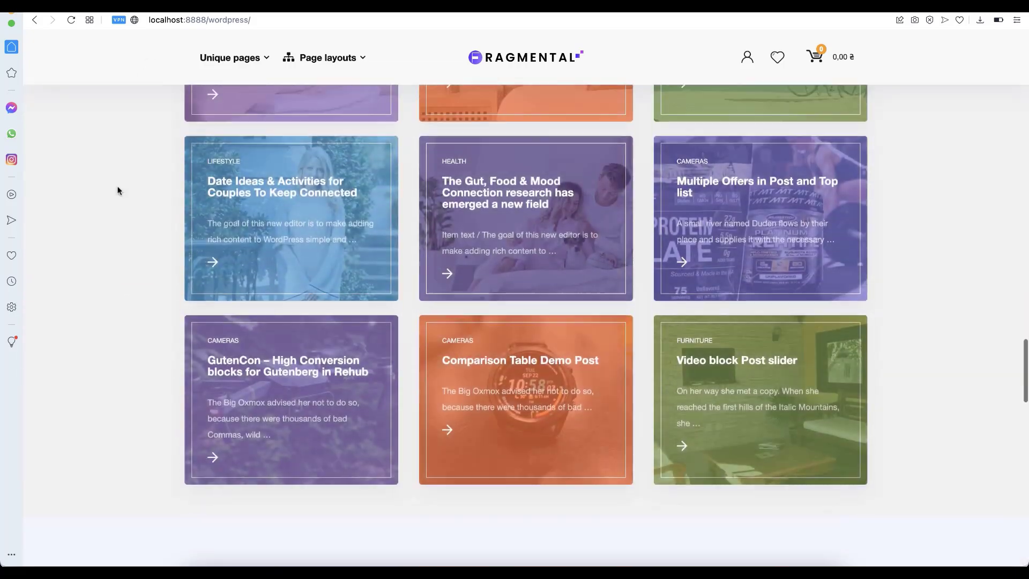
{"action": "scroll", "coordinate": [118, 191], "scroll_direction": "up", "scroll_amount": 20}
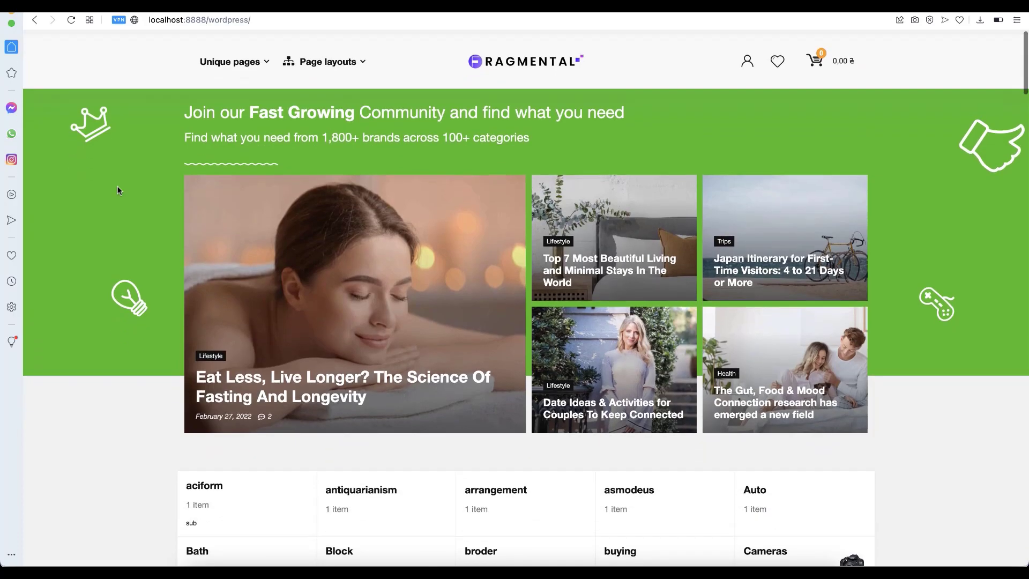
{"action": "left_click", "coordinate": [280, 563]}
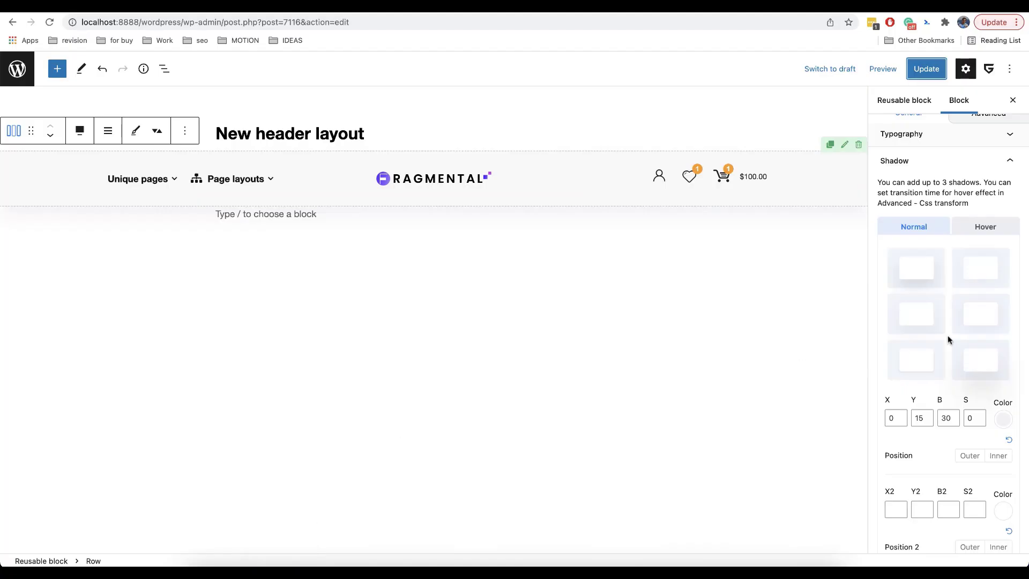
Give the header row the orange-to-red linear gradient background preset at 135 degrees
{"action": "scroll", "coordinate": [948, 336], "scroll_direction": "down", "scroll_amount": 8}
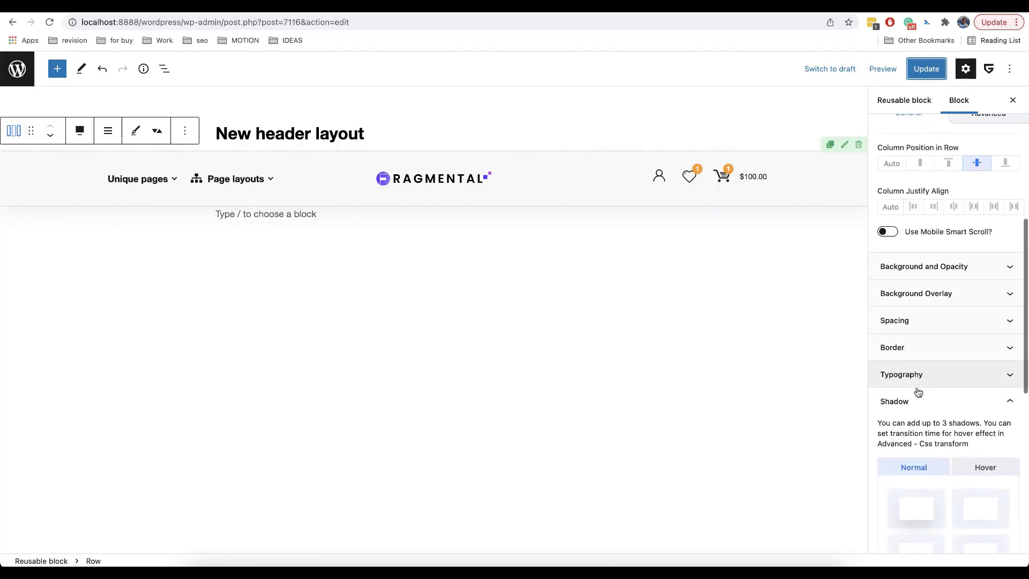
{"action": "left_click", "coordinate": [937, 294]}
{"action": "left_click", "coordinate": [939, 268]}
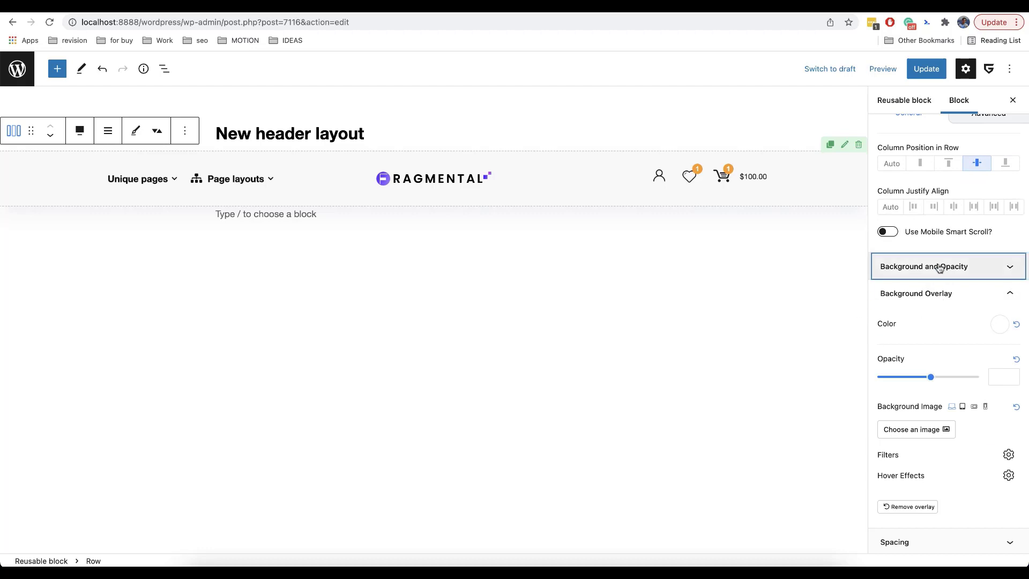
{"action": "left_click", "coordinate": [960, 325]}
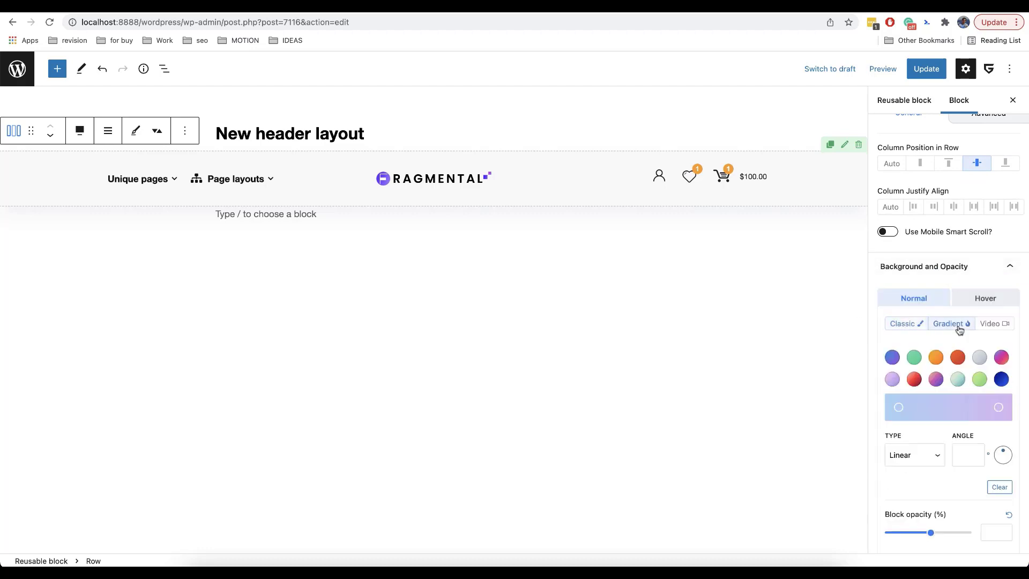
{"action": "left_click", "coordinate": [959, 357]}
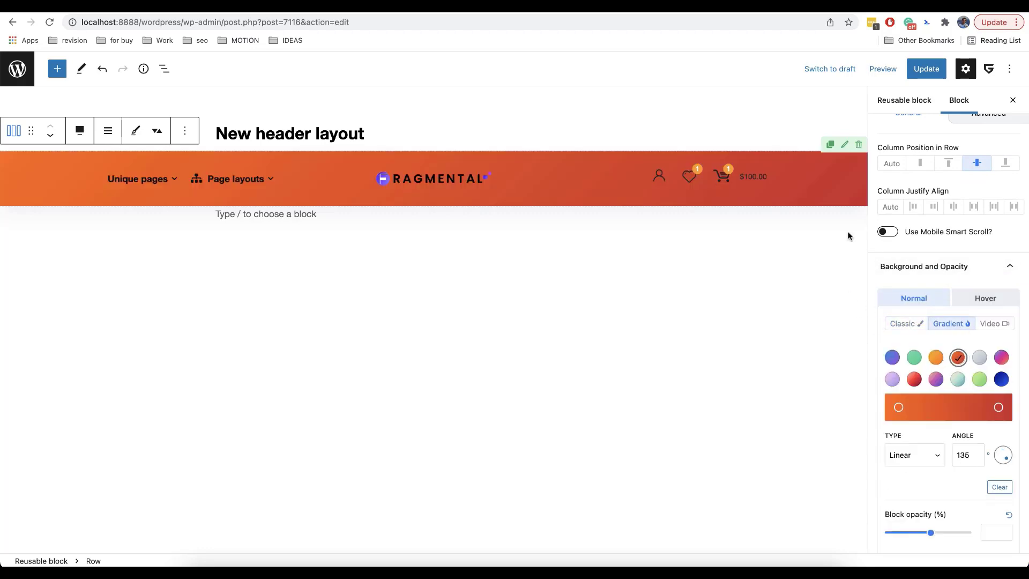
Set the value color of the header's wishlist and account icons to white (#ffffff)
{"action": "left_click", "coordinate": [755, 184]}
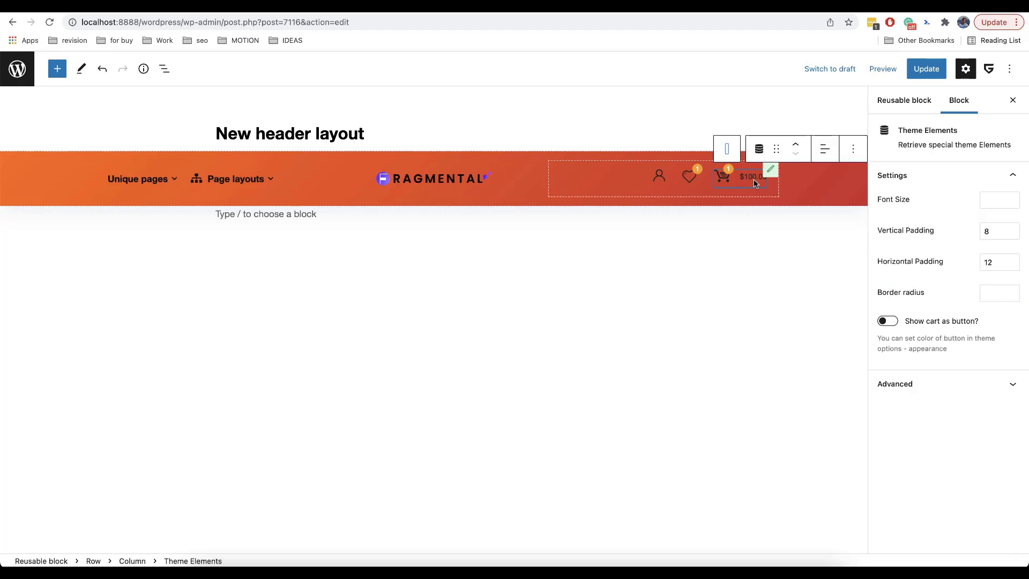
{"action": "left_click", "coordinate": [690, 178]}
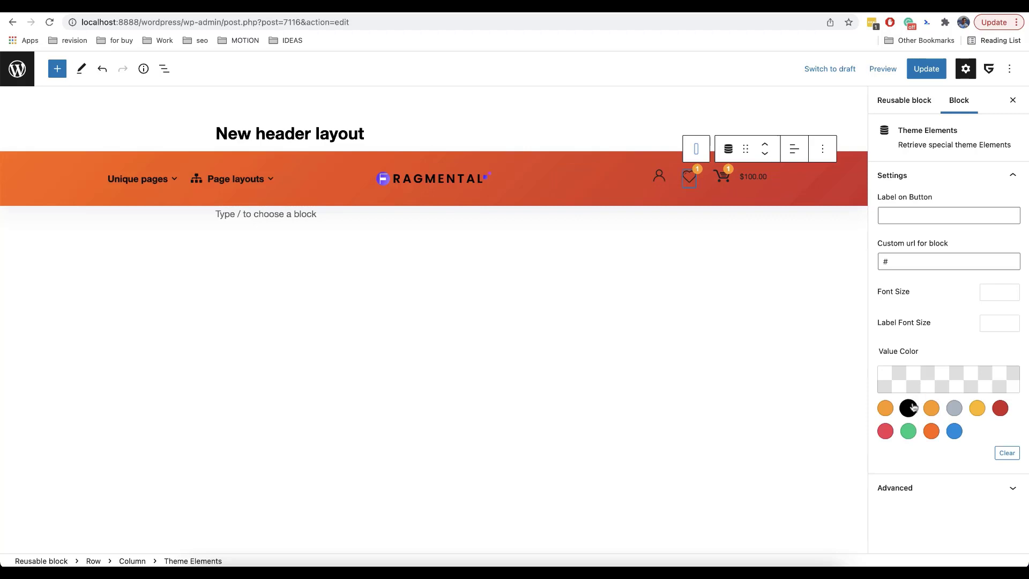
{"action": "left_click", "coordinate": [955, 386]}
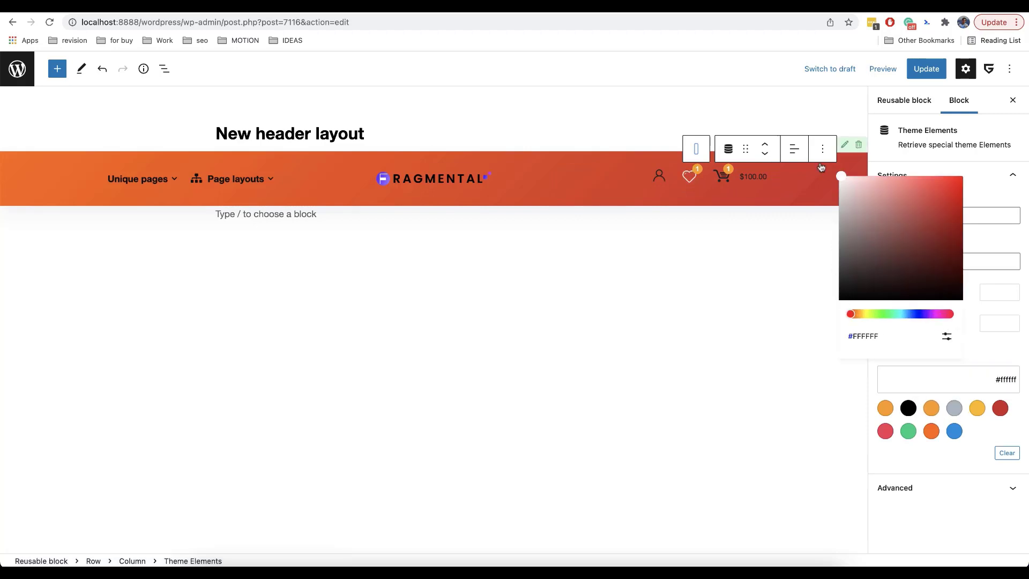
{"action": "left_click", "coordinate": [917, 459]}
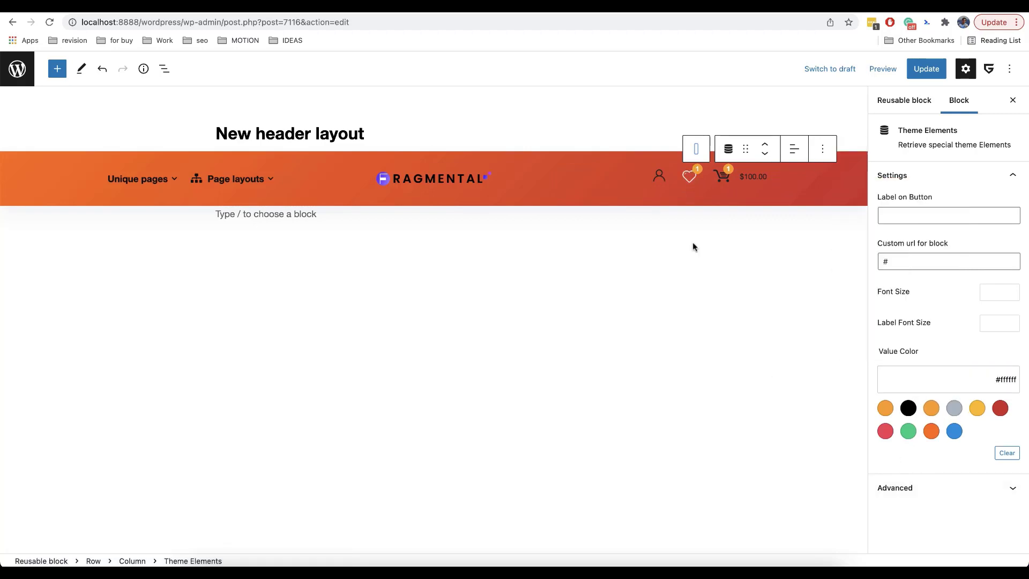
{"action": "left_click", "coordinate": [660, 177]}
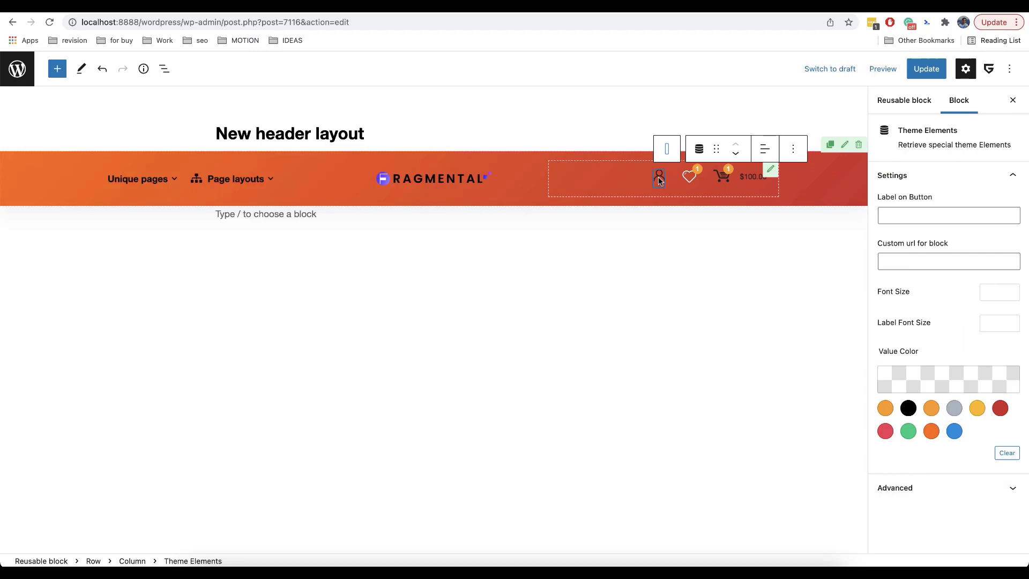
{"action": "left_click", "coordinate": [936, 388]}
{"action": "left_click_drag", "start_coordinate": [873, 246], "coordinate": [831, 145]}
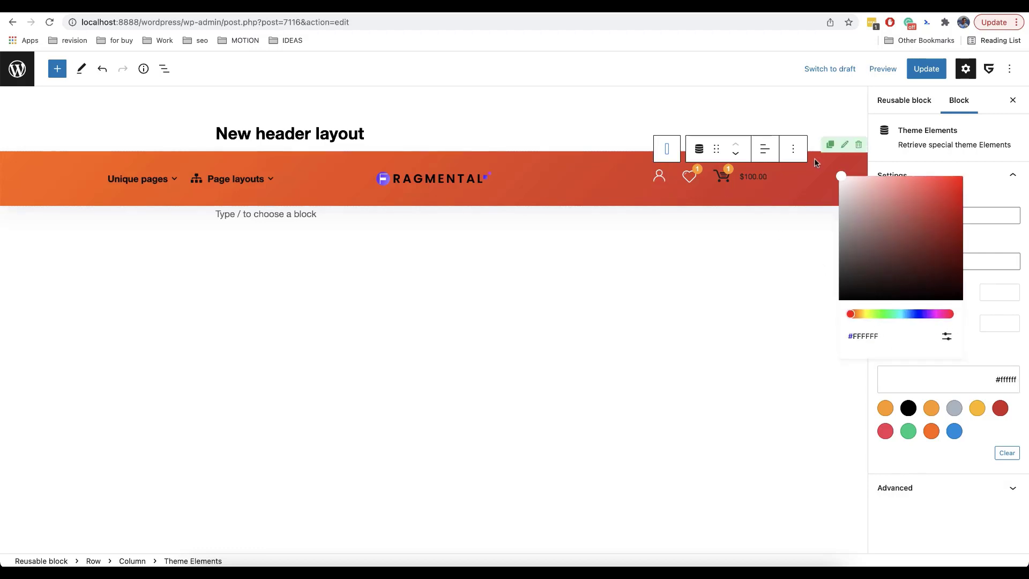
Set the links color in the header row's typography settings to #F6F6F6
{"action": "left_click", "coordinate": [845, 147]}
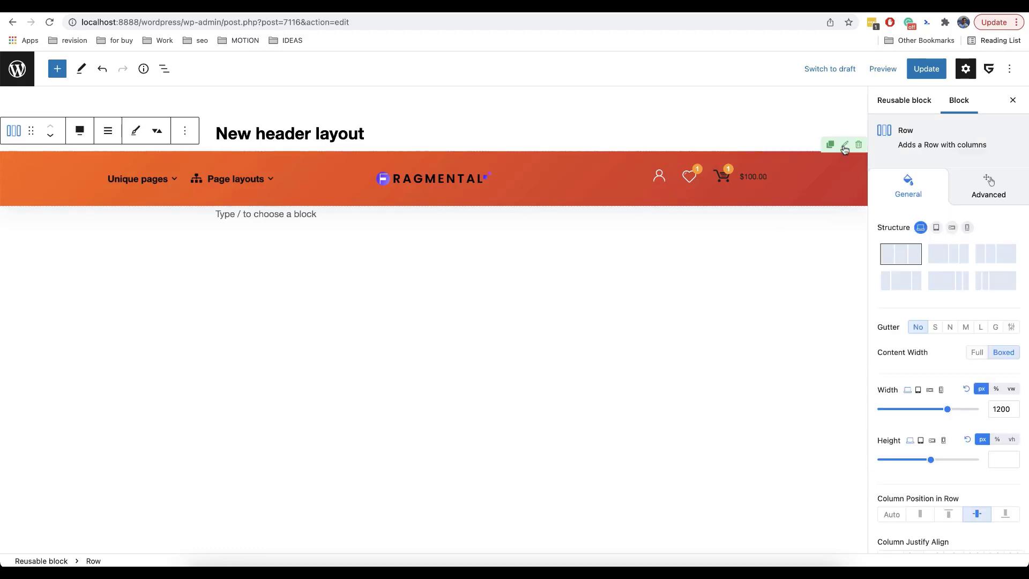
{"action": "scroll", "coordinate": [954, 297], "scroll_direction": "down", "scroll_amount": 5}
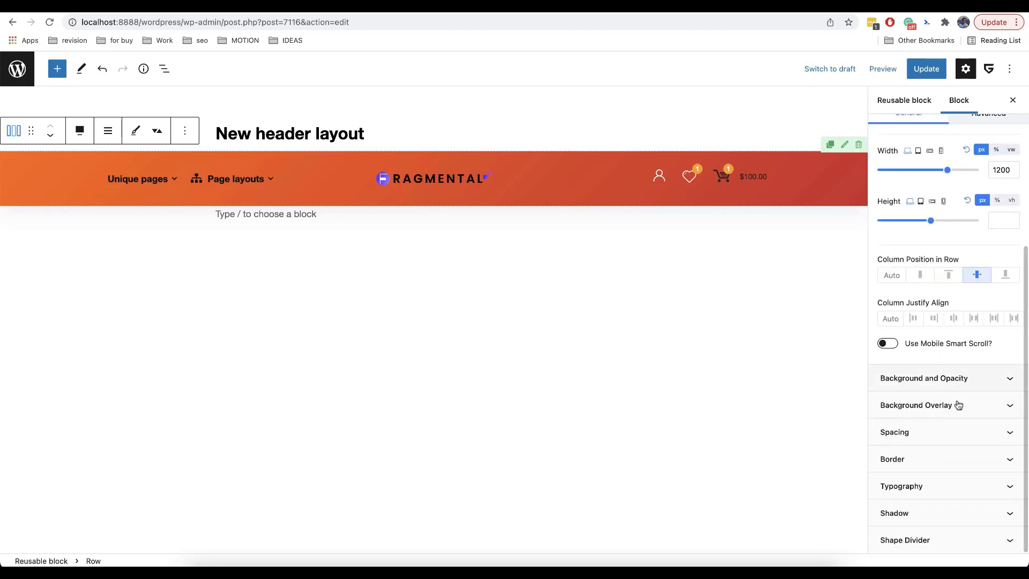
{"action": "left_click", "coordinate": [931, 478]}
{"action": "scroll", "coordinate": [931, 477], "scroll_direction": "down", "scroll_amount": 6}
{"action": "scroll", "coordinate": [931, 480], "scroll_direction": "up", "scroll_amount": 4}
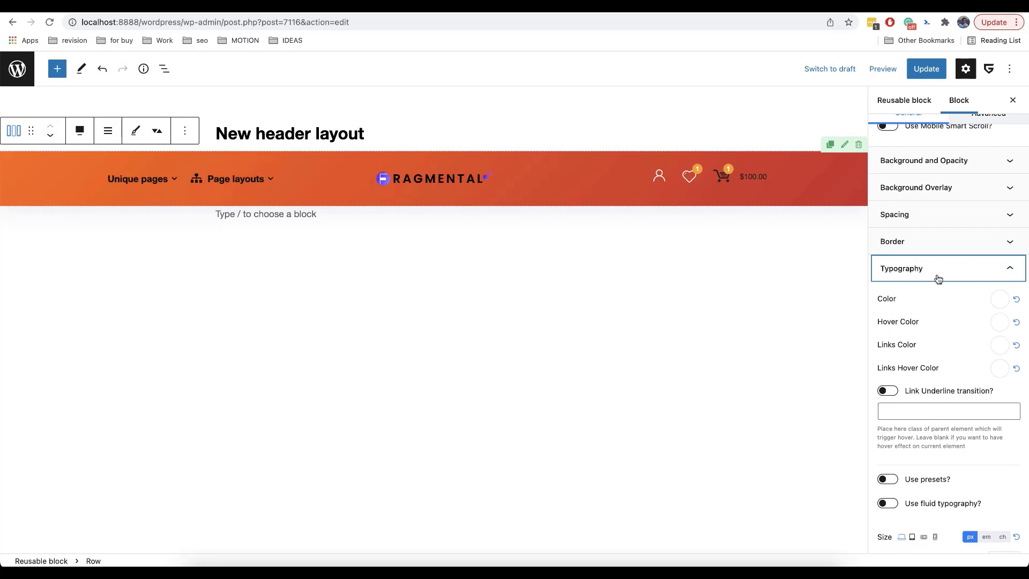
{"action": "left_click", "coordinate": [1003, 310]}
{"action": "left_click_drag", "start_coordinate": [927, 345], "coordinate": [850, 310]}
{"action": "left_click", "coordinate": [961, 289]}
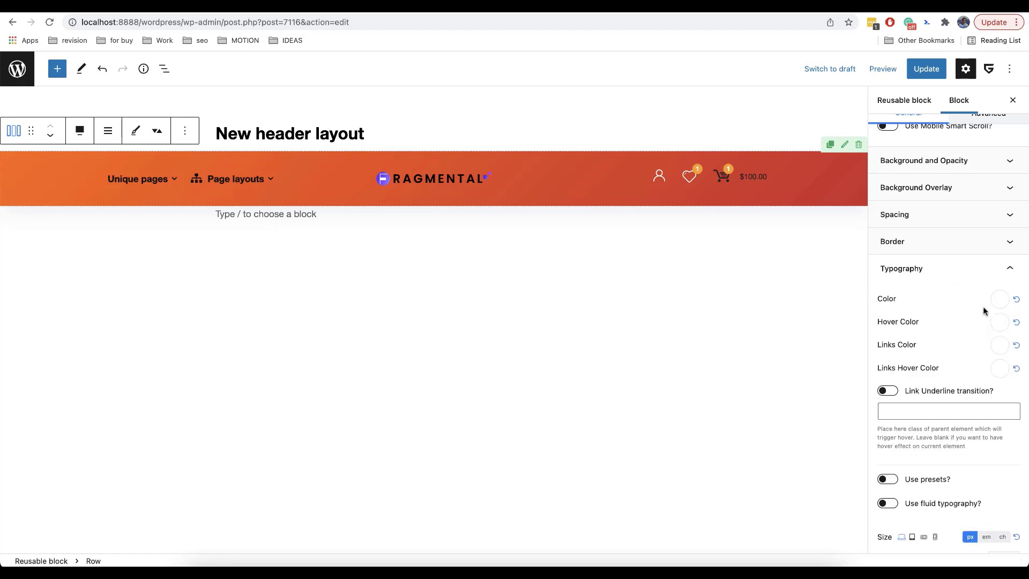
{"action": "left_click", "coordinate": [1000, 344]}
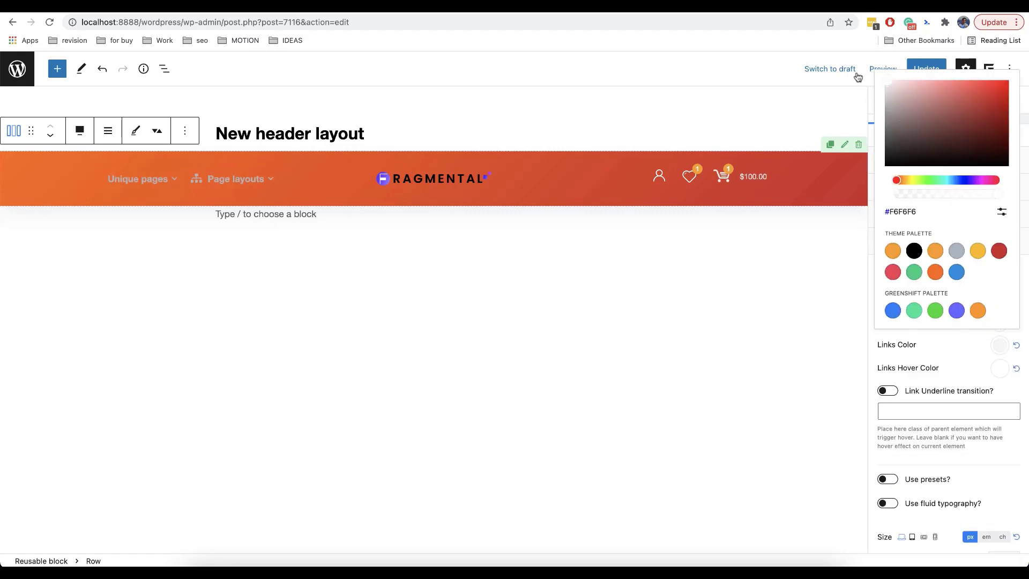
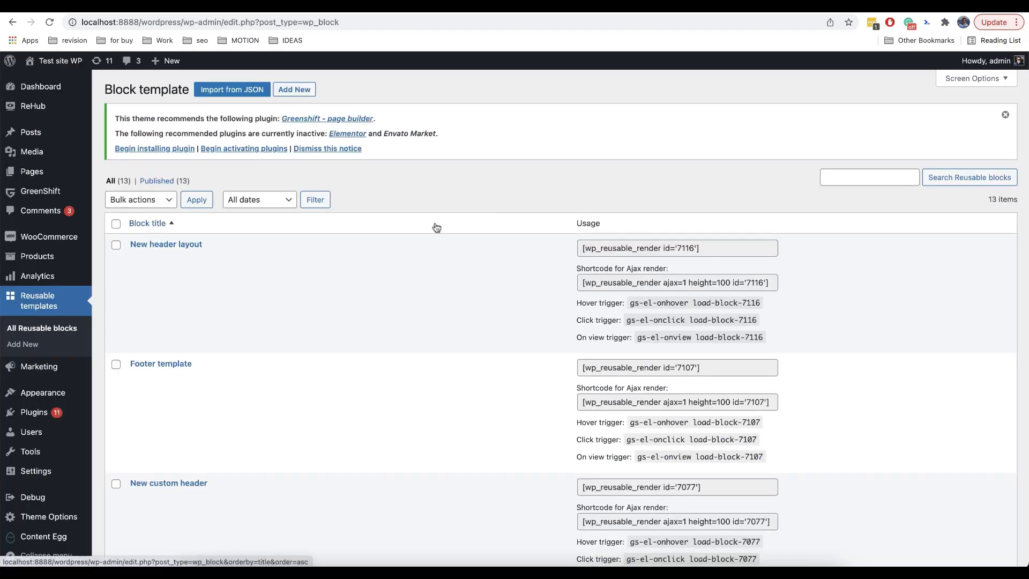
Create a new reusable block template titled "Footer custom template"
{"action": "left_click", "coordinate": [303, 93]}
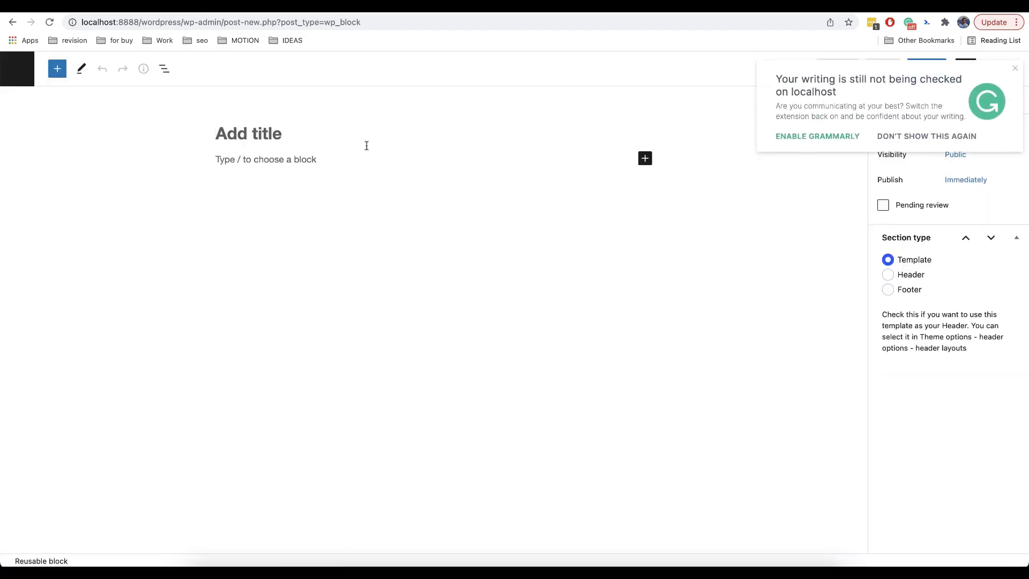
{"action": "left_click", "coordinate": [340, 133]}
{"action": "type", "text": "Footer"}
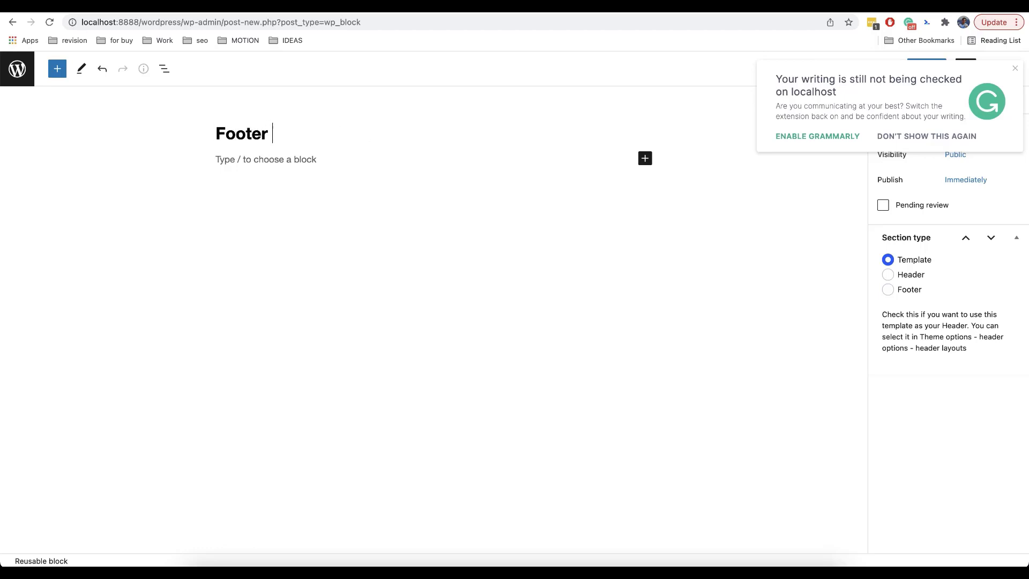
{"action": "type", "text": " custom "}
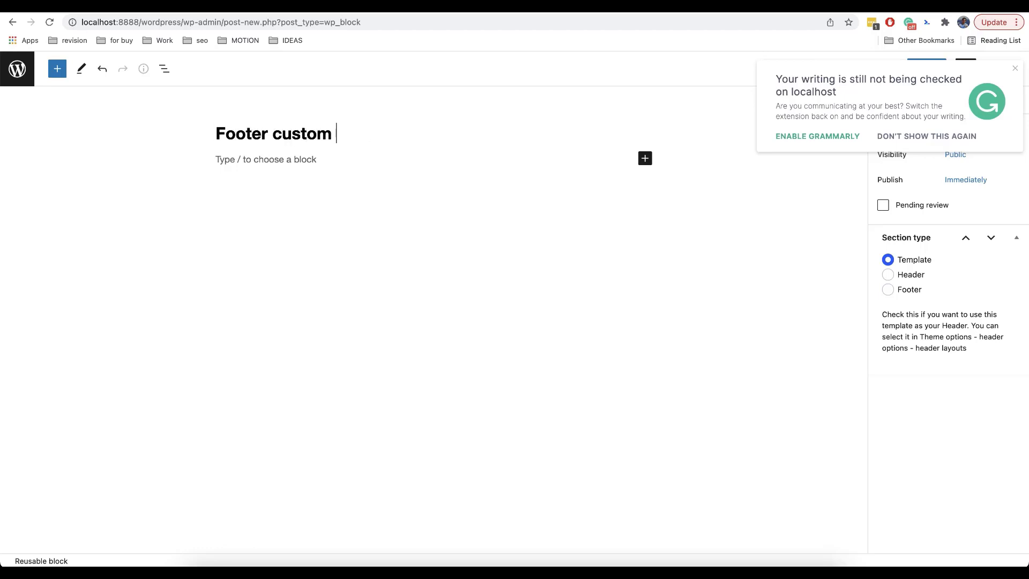
{"action": "type", "text": "template"}
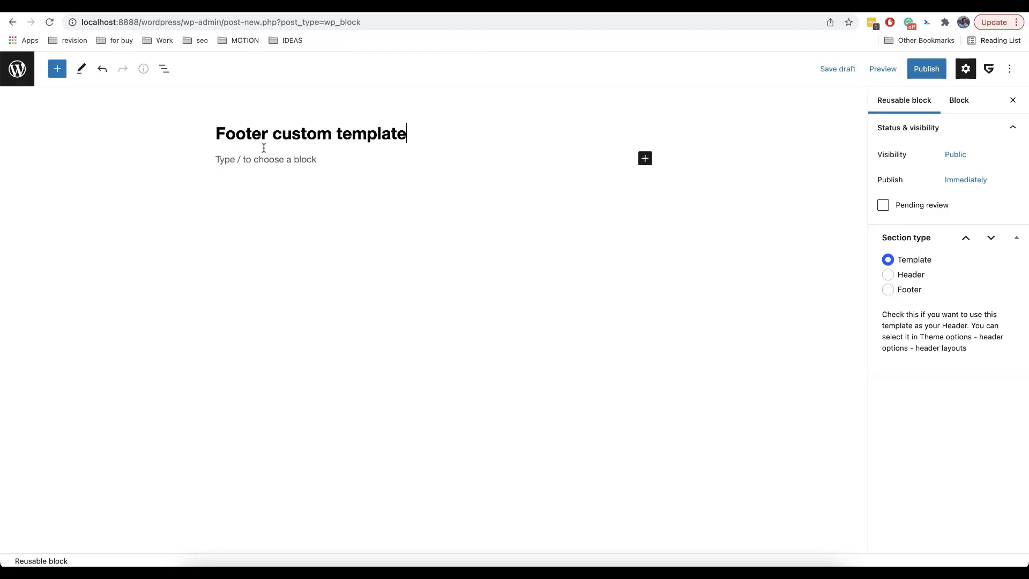
Add a Row block with three equal columns to the footer template and set it to full width
{"action": "left_click", "coordinate": [271, 160]}
{"action": "type", "text": "/row"}
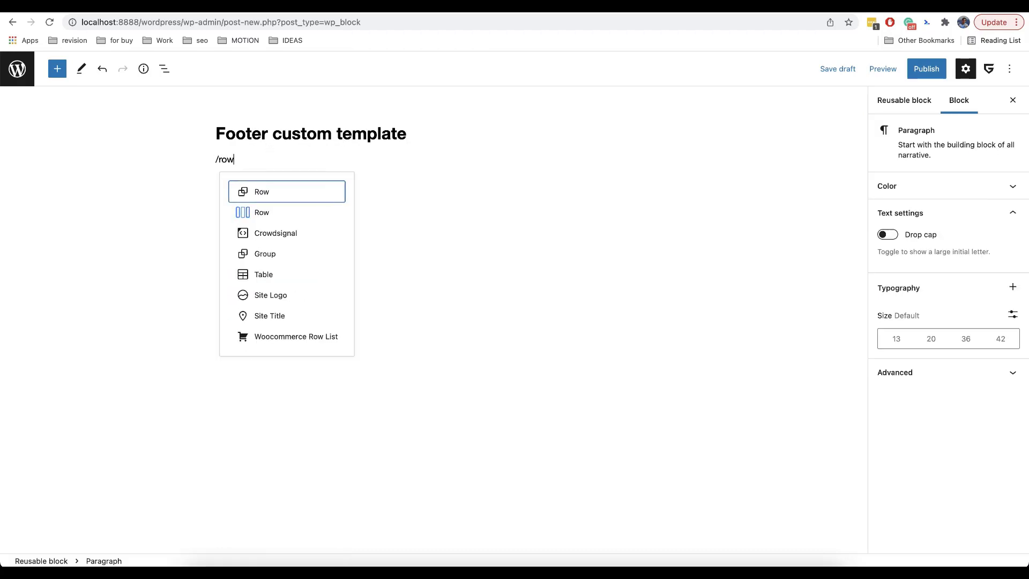
{"action": "left_click", "coordinate": [251, 212]}
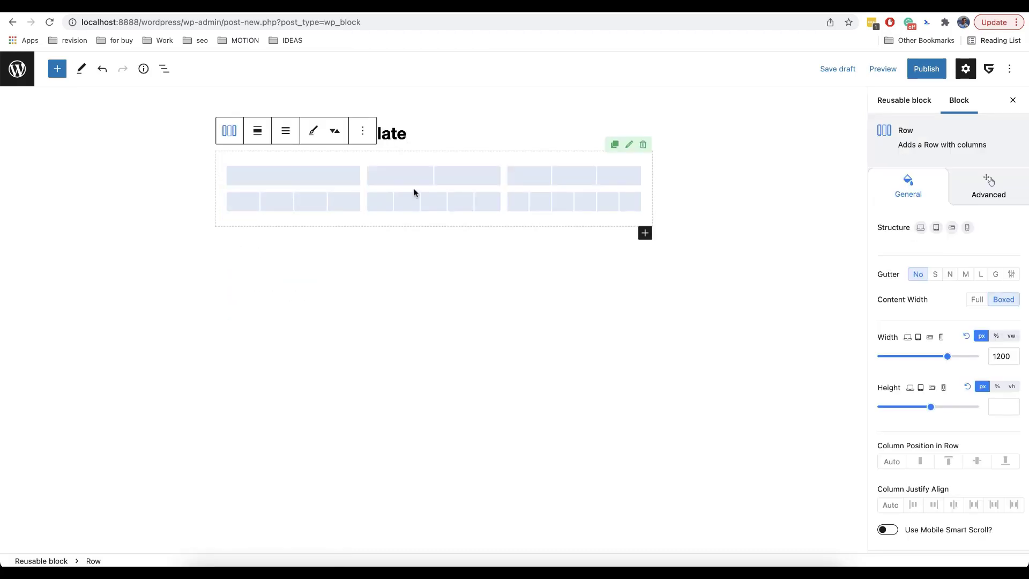
{"action": "left_click", "coordinate": [539, 177]}
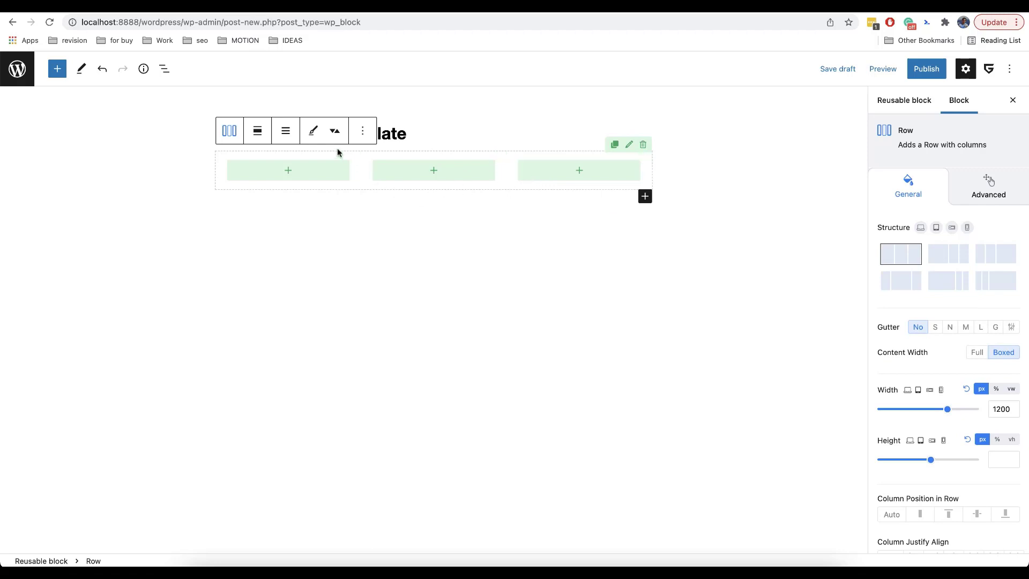
{"action": "left_click", "coordinate": [258, 131]}
{"action": "left_click", "coordinate": [292, 213]}
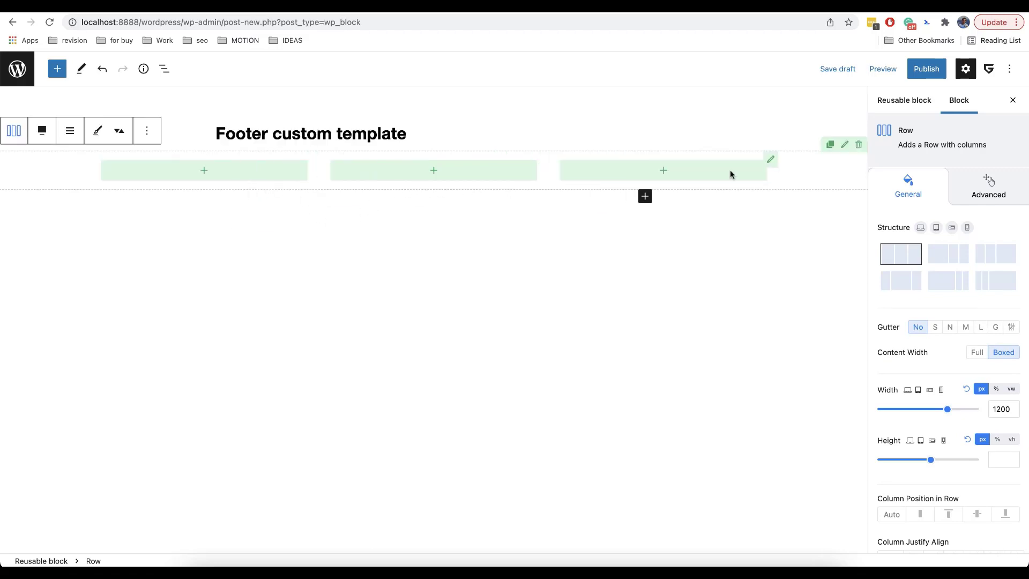
Set the footer row's top and bottom padding to 40 px
{"action": "scroll", "coordinate": [953, 287], "scroll_direction": "down", "scroll_amount": 5}
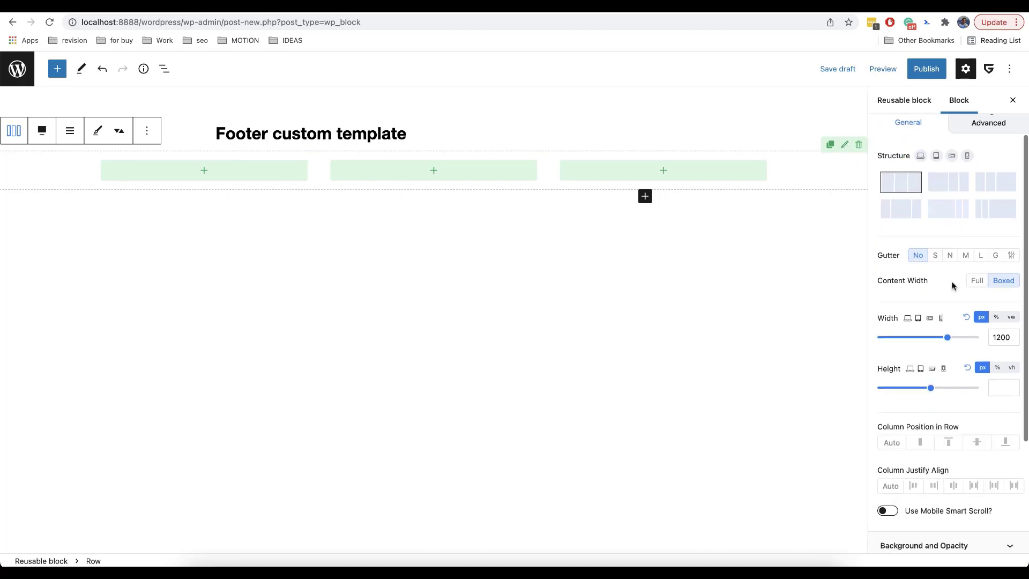
{"action": "left_click", "coordinate": [931, 432]}
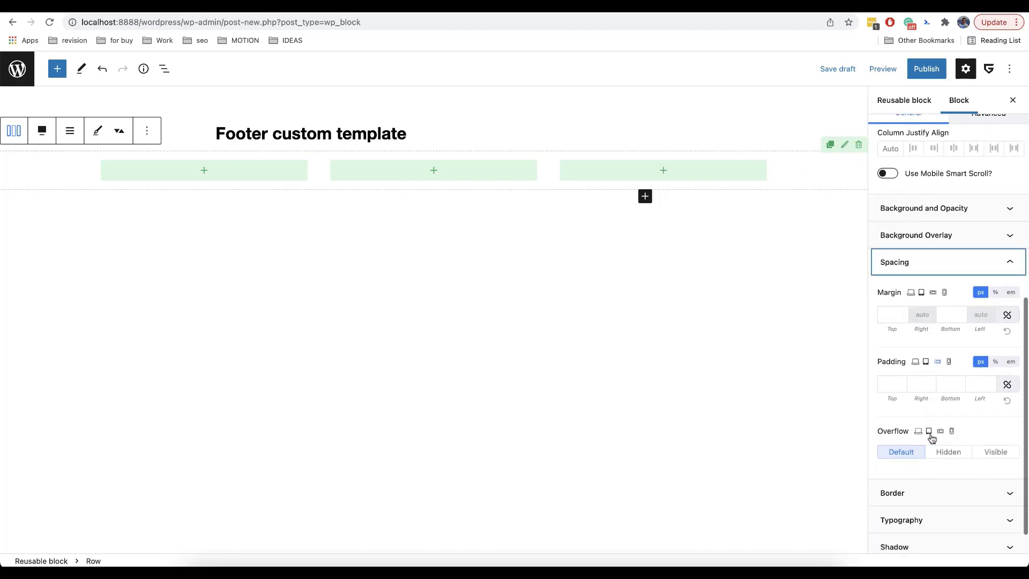
{"action": "left_click", "coordinate": [891, 348]}
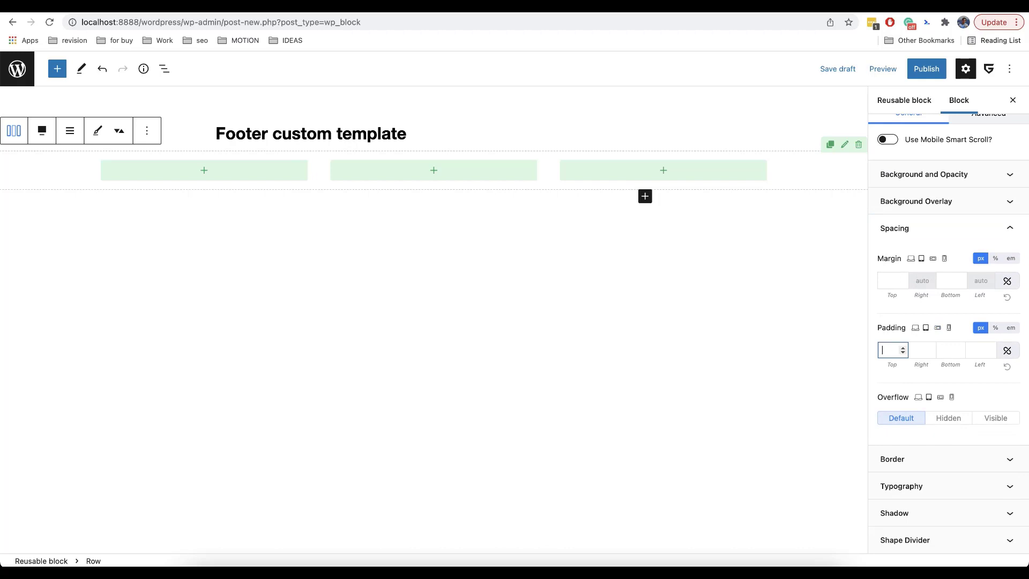
{"action": "type", "text": "40"}
{"action": "left_click", "coordinate": [949, 350]}
{"action": "type", "text": "40"}
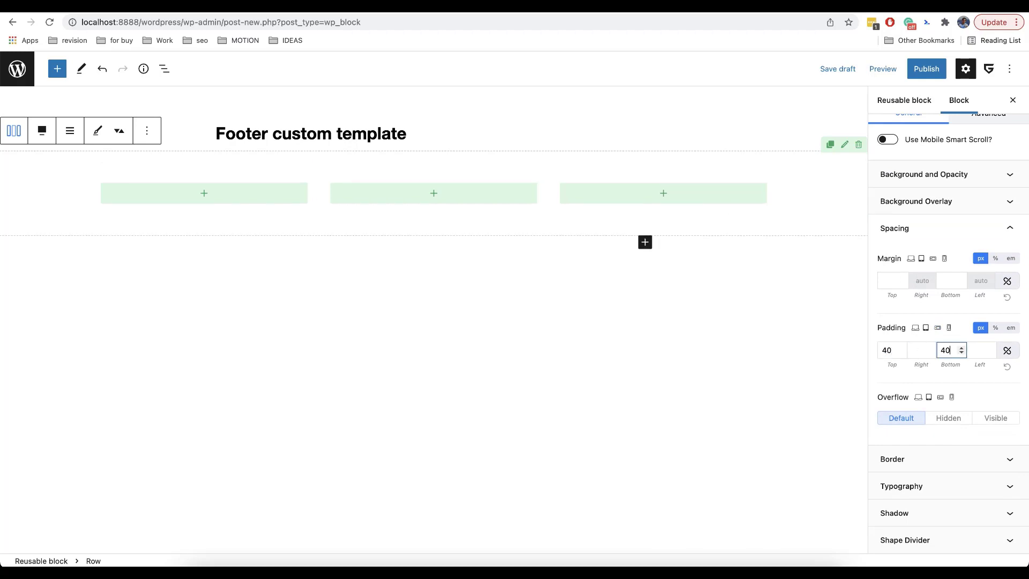
Set the footer row's background color to black (#000000)
{"action": "scroll", "coordinate": [951, 319], "scroll_direction": "up", "scroll_amount": 10}
{"action": "scroll", "coordinate": [951, 320], "scroll_direction": "down", "scroll_amount": 4}
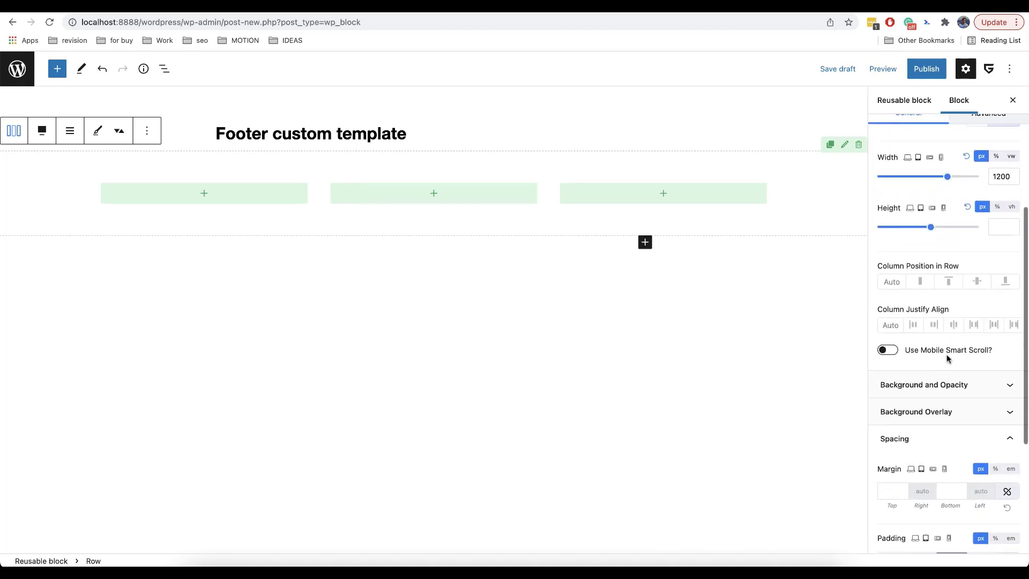
{"action": "scroll", "coordinate": [947, 358], "scroll_direction": "down", "scroll_amount": 4}
{"action": "scroll", "coordinate": [947, 356], "scroll_direction": "up", "scroll_amount": 5}
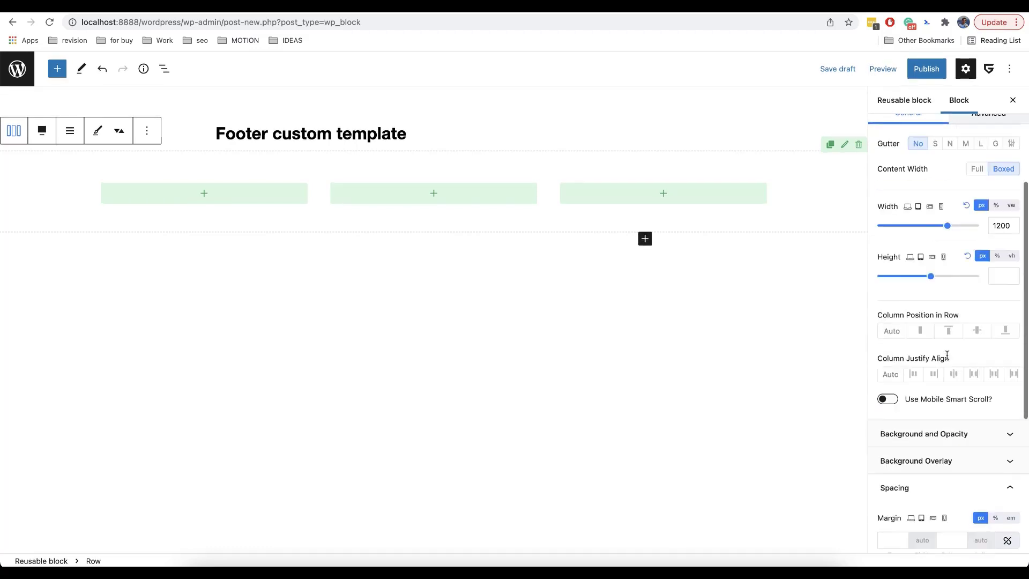
{"action": "left_click", "coordinate": [947, 429]}
{"action": "scroll", "coordinate": [946, 427], "scroll_direction": "down", "scroll_amount": 4}
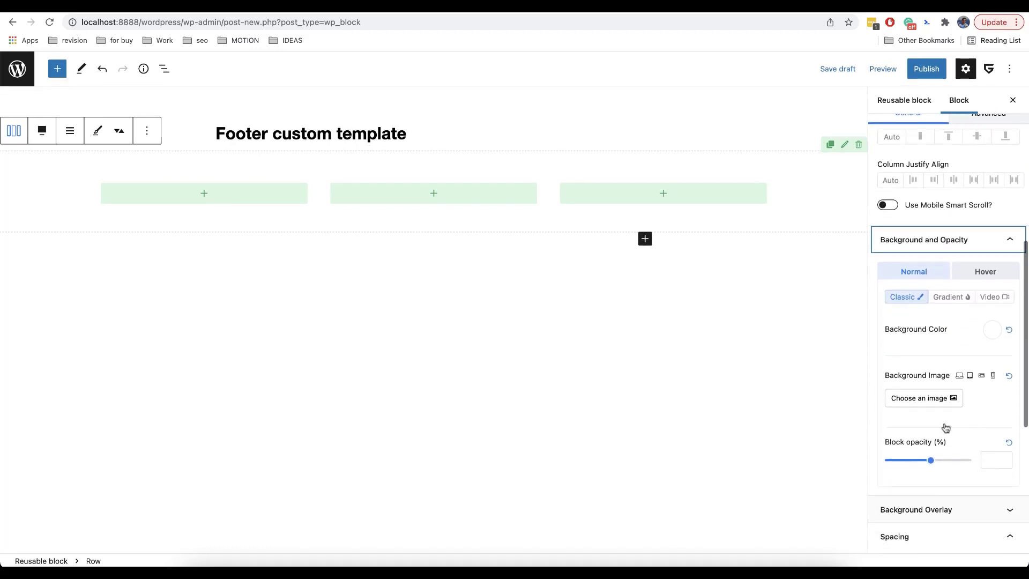
{"action": "left_click", "coordinate": [990, 333]}
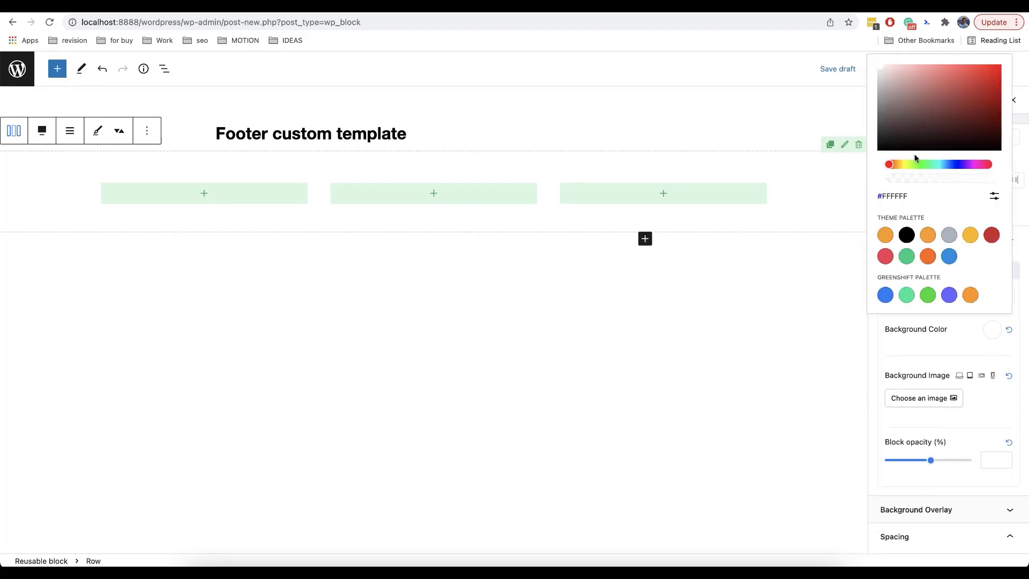
{"action": "left_click_drag", "start_coordinate": [901, 134], "coordinate": [864, 179]}
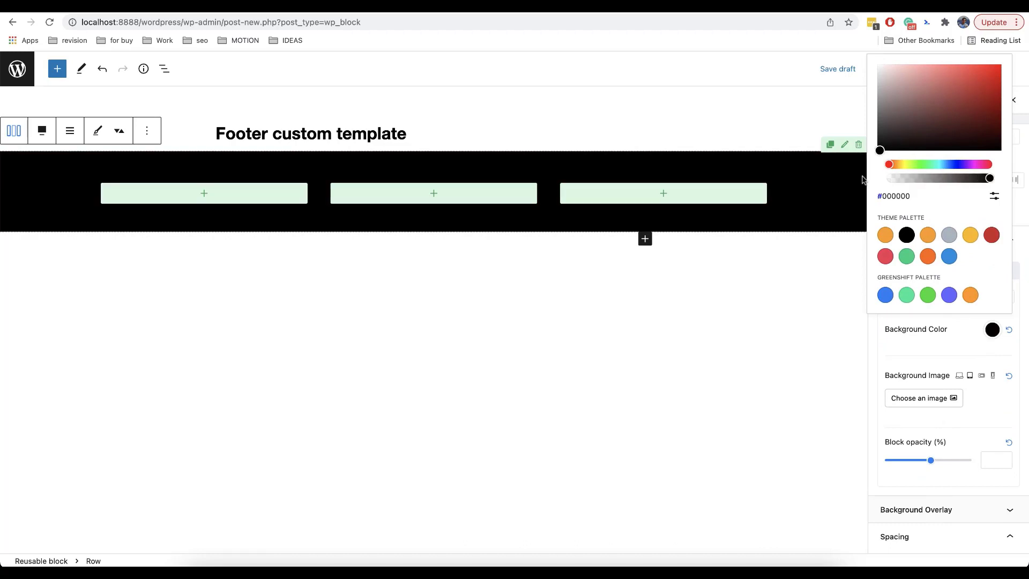
{"action": "left_click", "coordinate": [451, 323]}
Insert a List block into the first column of the footer row
{"action": "left_click", "coordinate": [221, 199]}
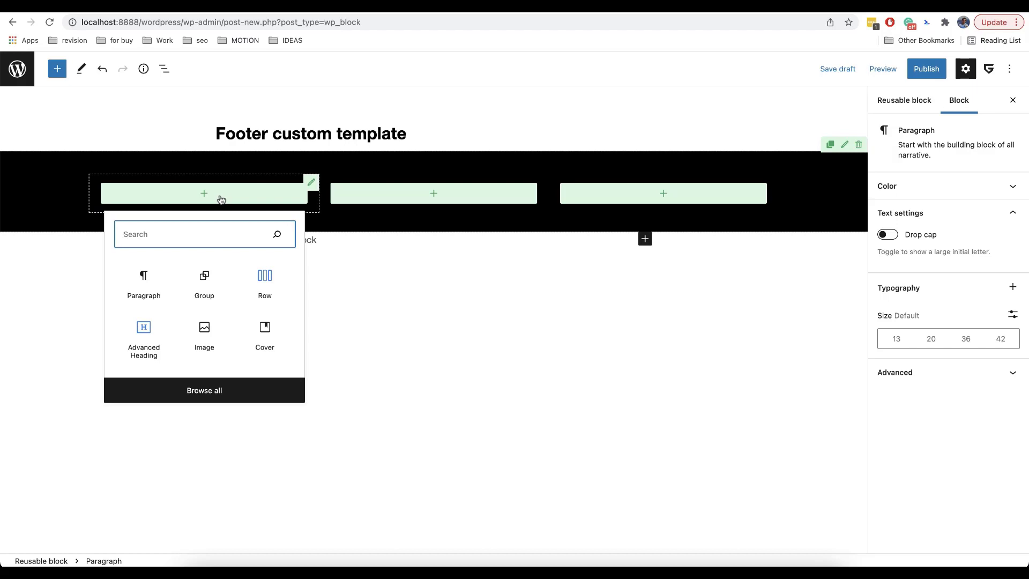
{"action": "type", "text": "list"}
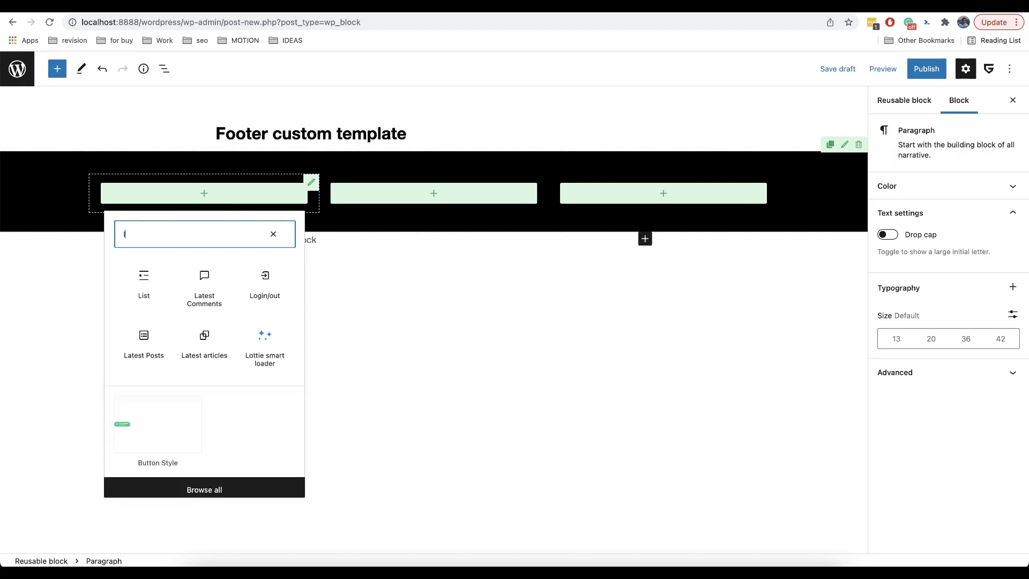
{"action": "left_click", "coordinate": [148, 271]}
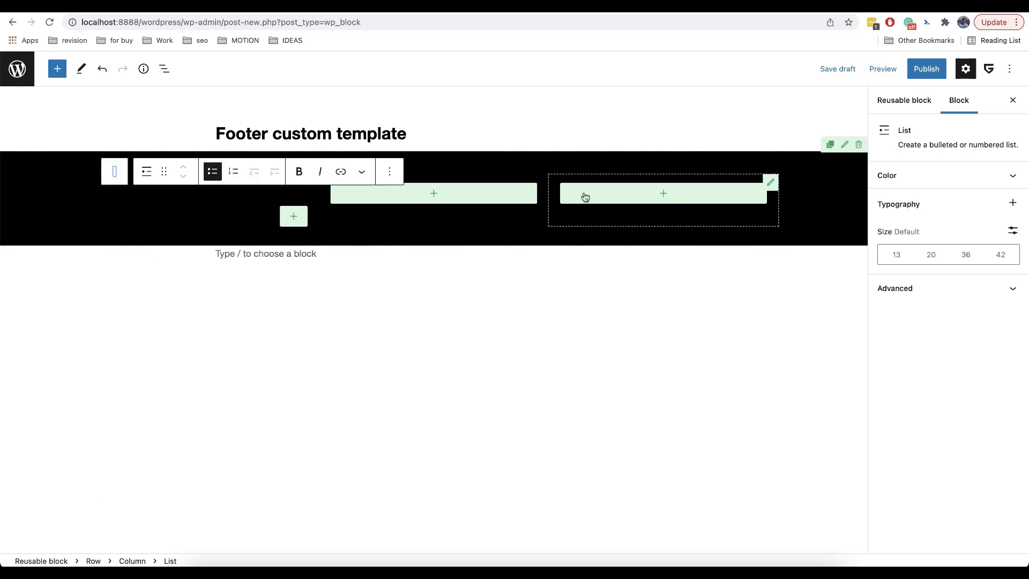
Set the text color in the footer row's typography settings to white
{"action": "left_click", "coordinate": [845, 154]}
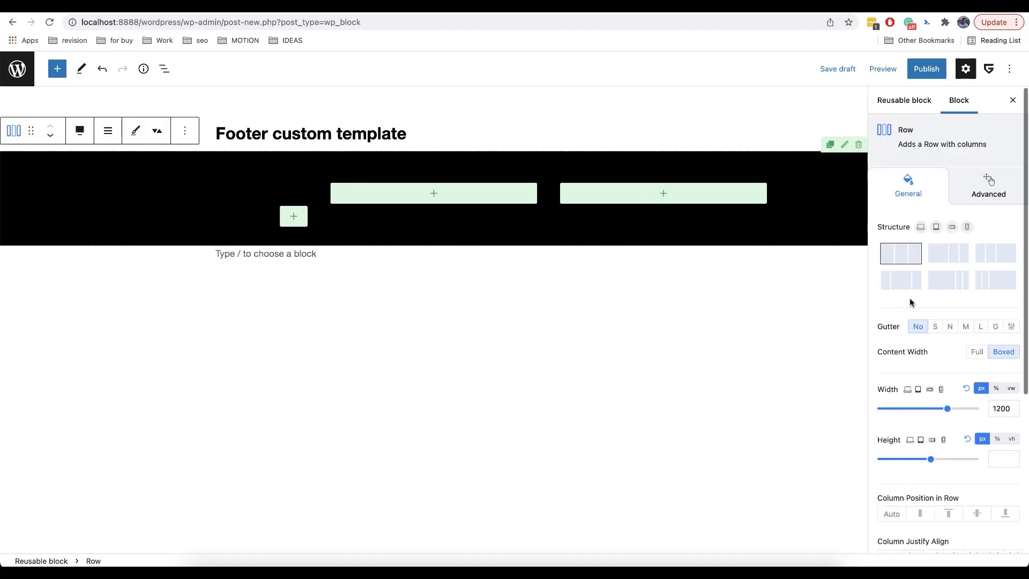
{"action": "scroll", "coordinate": [909, 297], "scroll_direction": "down", "scroll_amount": 5}
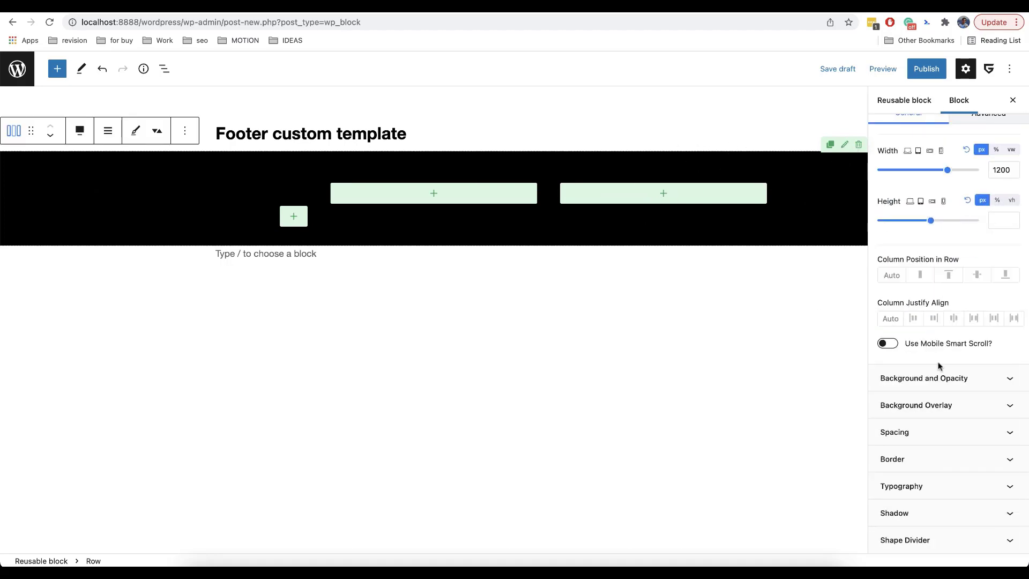
{"action": "left_click", "coordinate": [919, 494]}
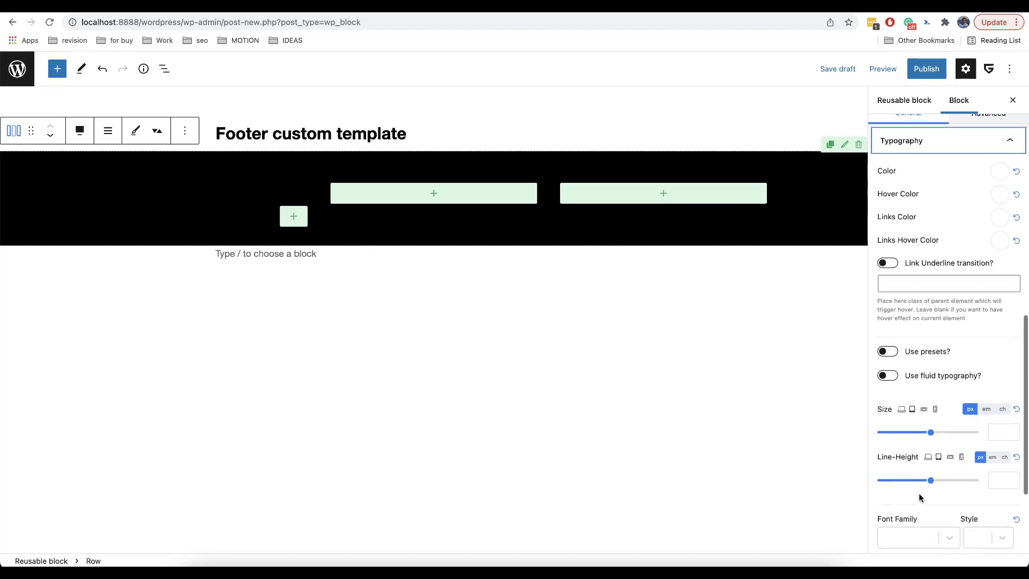
{"action": "scroll", "coordinate": [919, 493], "scroll_direction": "up", "scroll_amount": 4}
{"action": "left_click", "coordinate": [1000, 358]}
{"action": "left_click", "coordinate": [926, 109]}
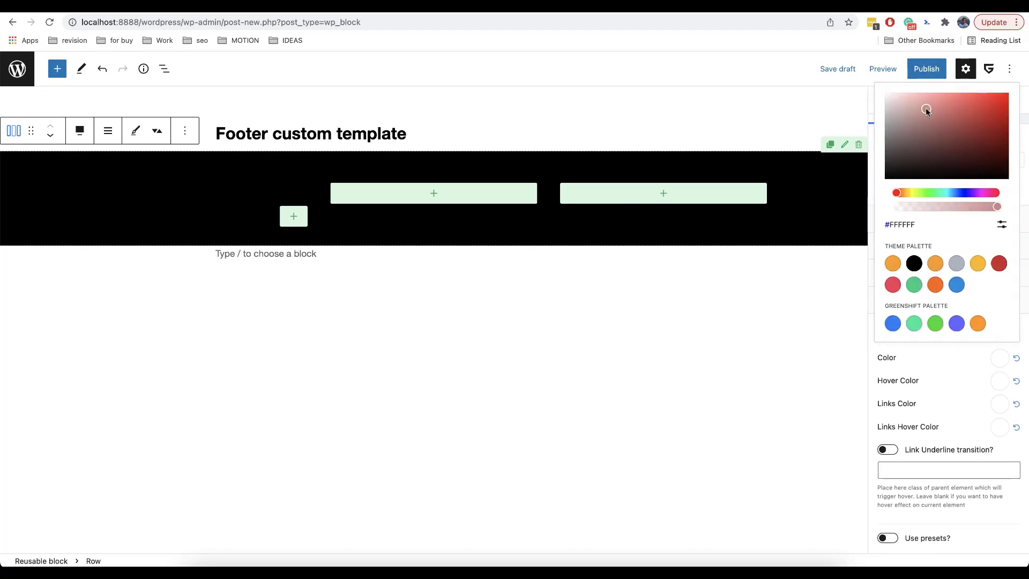
{"action": "left_click_drag", "start_coordinate": [926, 109], "coordinate": [857, 89]}
{"action": "left_click", "coordinate": [953, 363]}
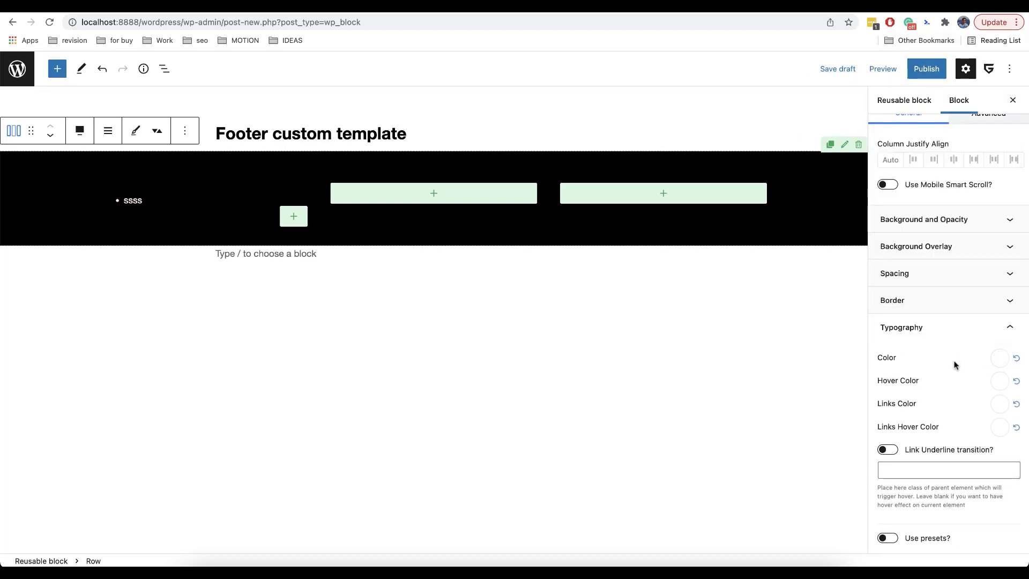
Set the links color in the footer row's typography settings to the theme palette's orange
{"action": "left_click", "coordinate": [994, 406]}
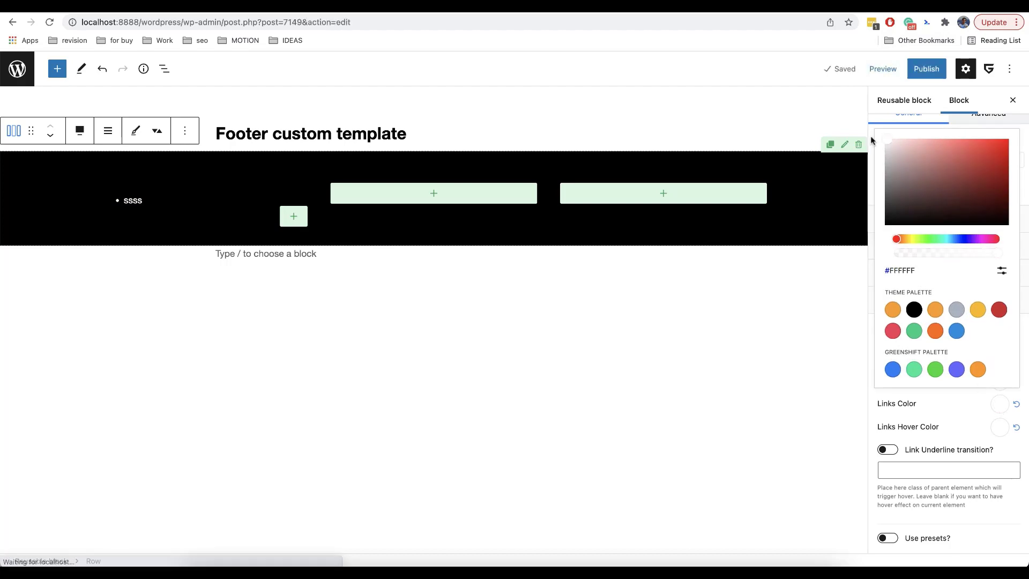
{"action": "left_click", "coordinate": [936, 310]}
{"action": "left_click", "coordinate": [593, 325]}
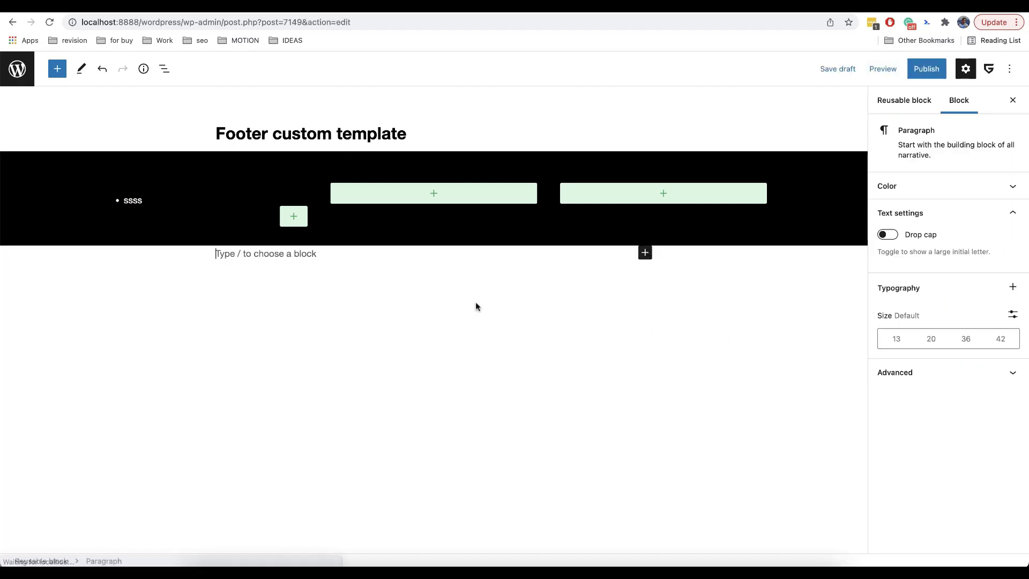
Replace the placeholder text of the first list item with "Our company"
{"action": "left_click", "coordinate": [136, 202]}
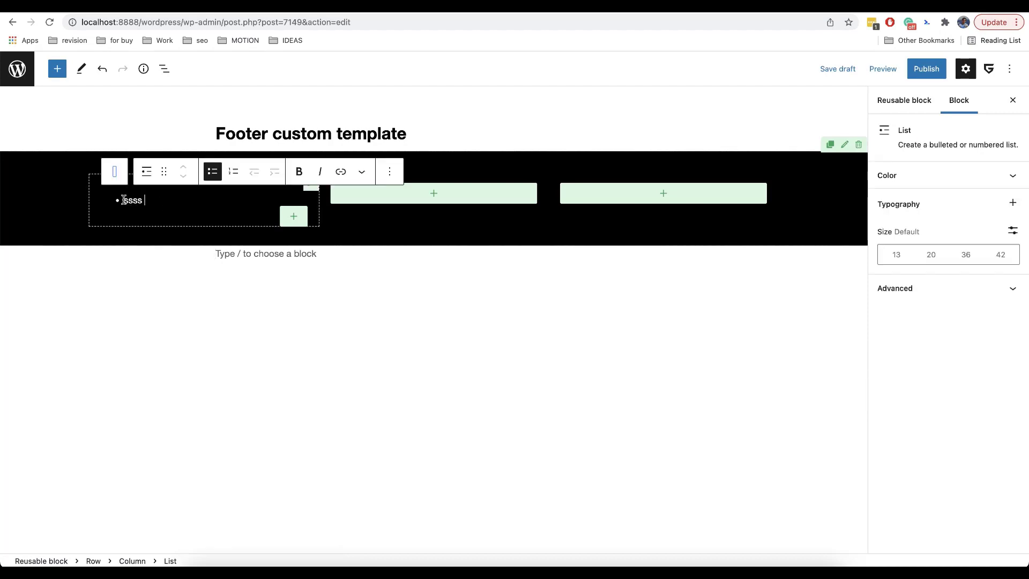
{"action": "left_click_drag", "start_coordinate": [124, 200], "coordinate": [146, 200]}
{"action": "type", "text": "Our company"}
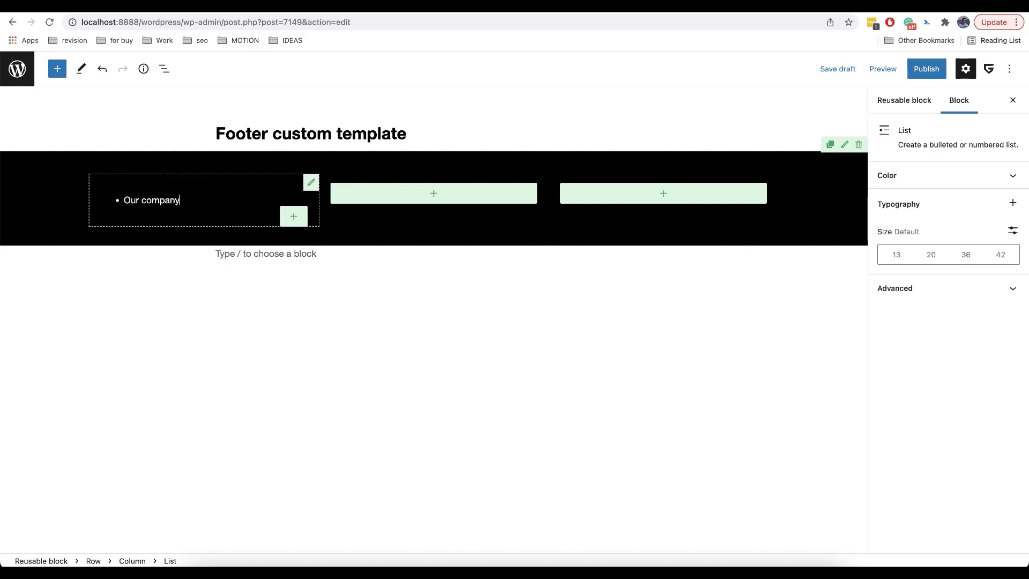
{"action": "left_click_drag", "start_coordinate": [124, 200], "coordinate": [177, 200]}
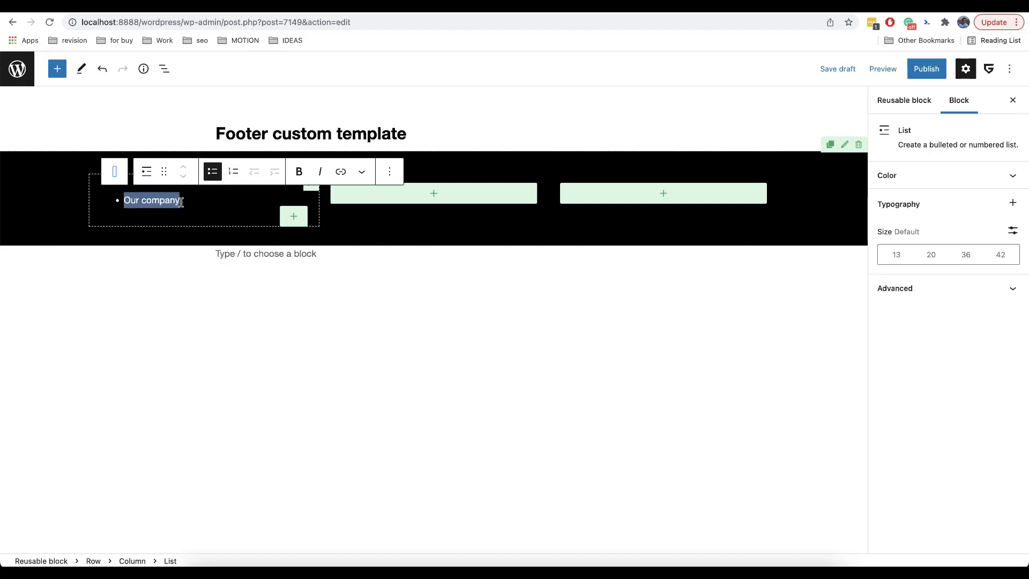
{"action": "left_click", "coordinate": [341, 171]}
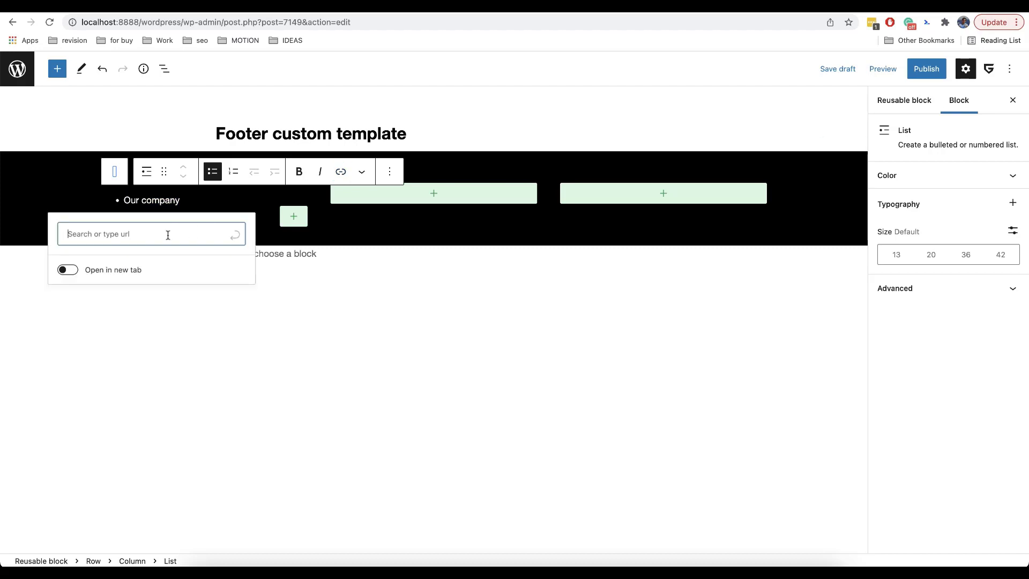
{"action": "type", "text": "http://test.com"}
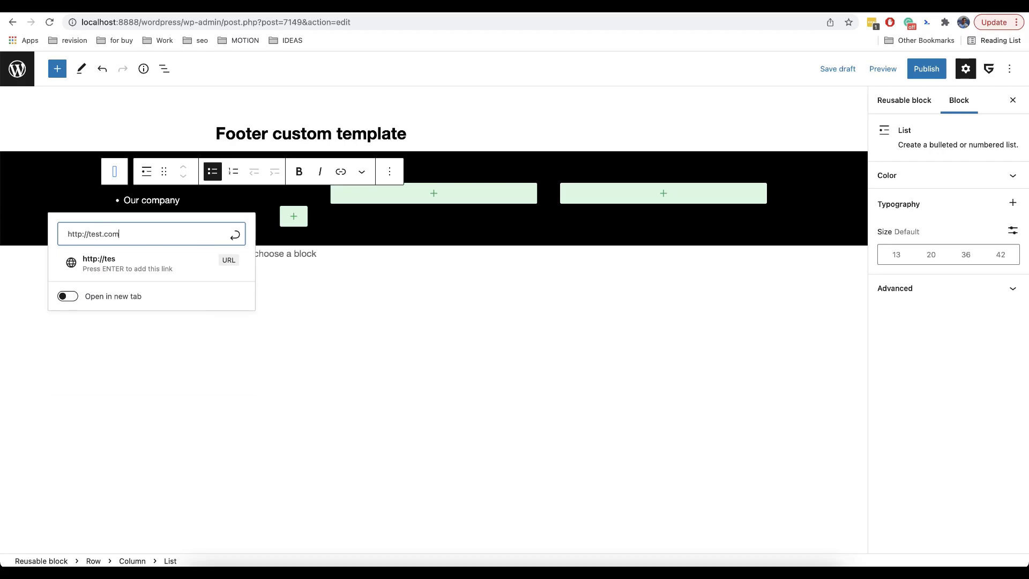
{"action": "key", "text": "Return"}
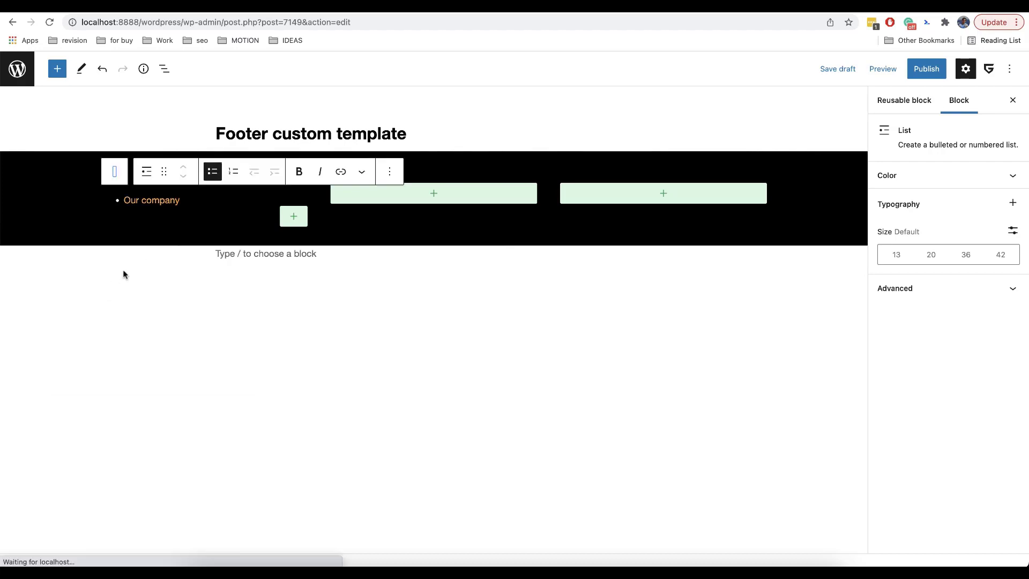
{"action": "key", "text": "Return"}
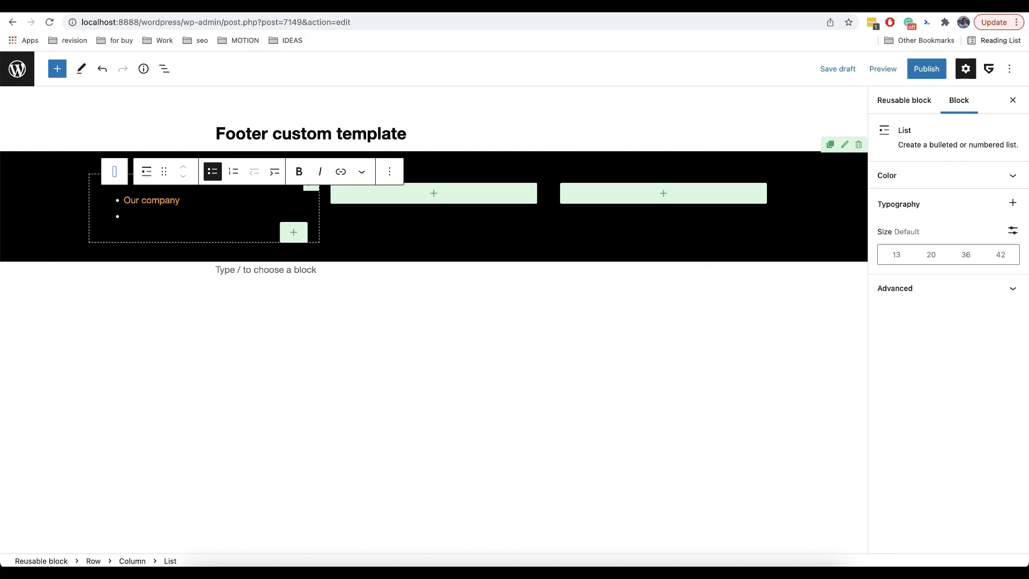
{"action": "type", "text": "Another link"}
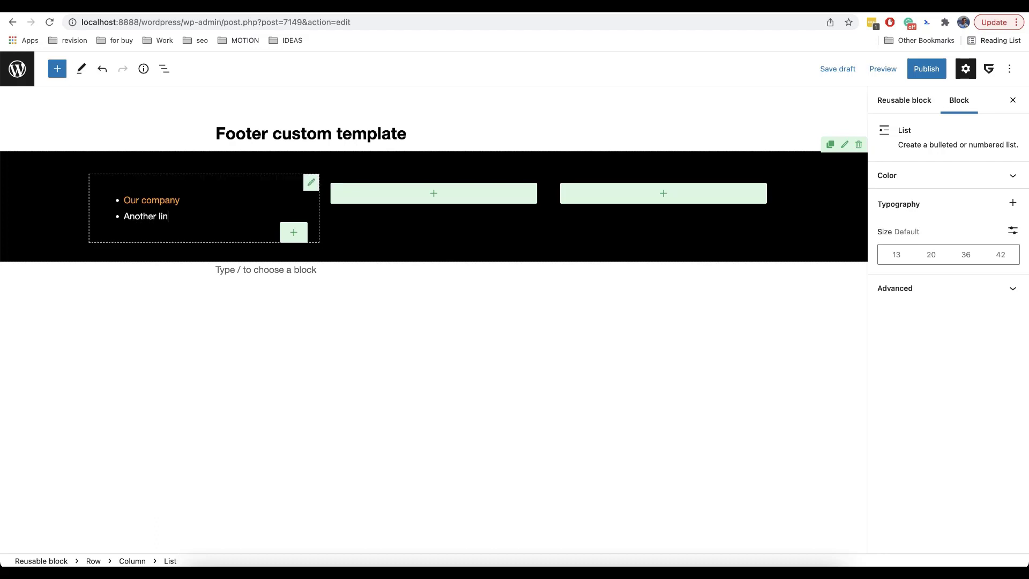
Insert an Advanced List block below the list in the first column and change its item icon to a light bulb
{"action": "left_click", "coordinate": [290, 238]}
{"action": "type", "text": "advanced"}
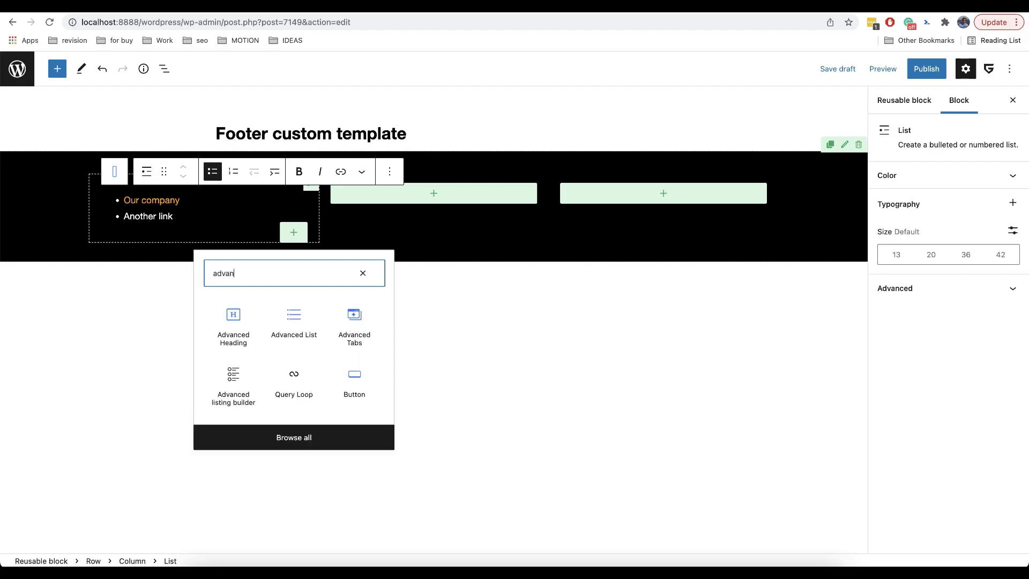
{"action": "left_click", "coordinate": [302, 322]}
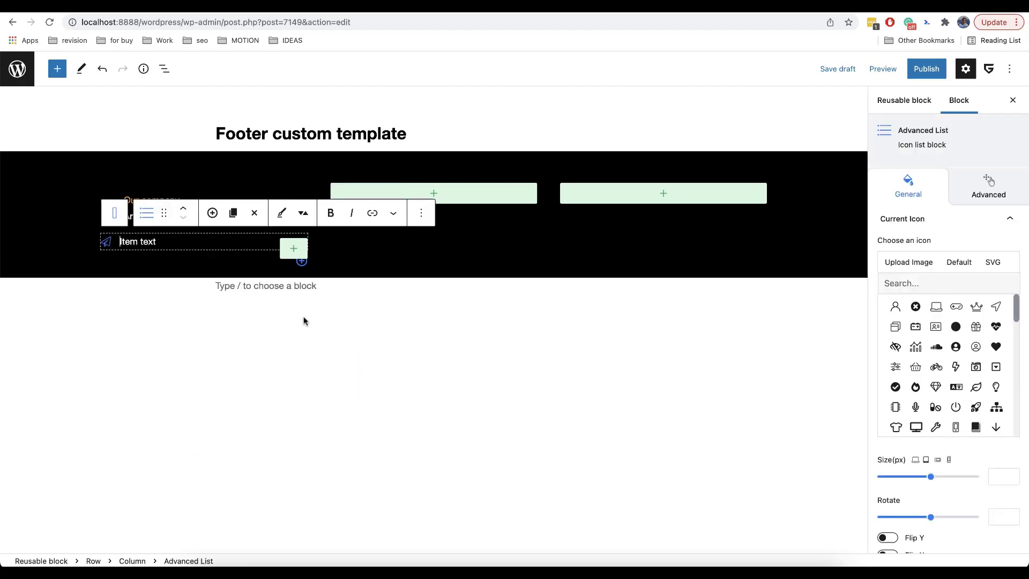
{"action": "left_click", "coordinate": [107, 243]}
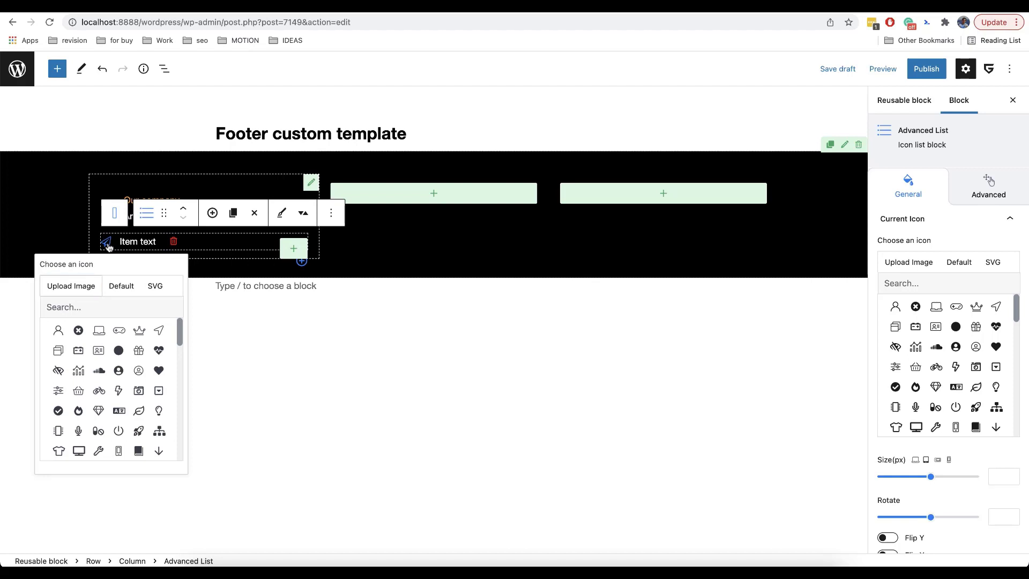
{"action": "left_click", "coordinate": [586, 331]}
{"action": "left_click", "coordinate": [996, 387]}
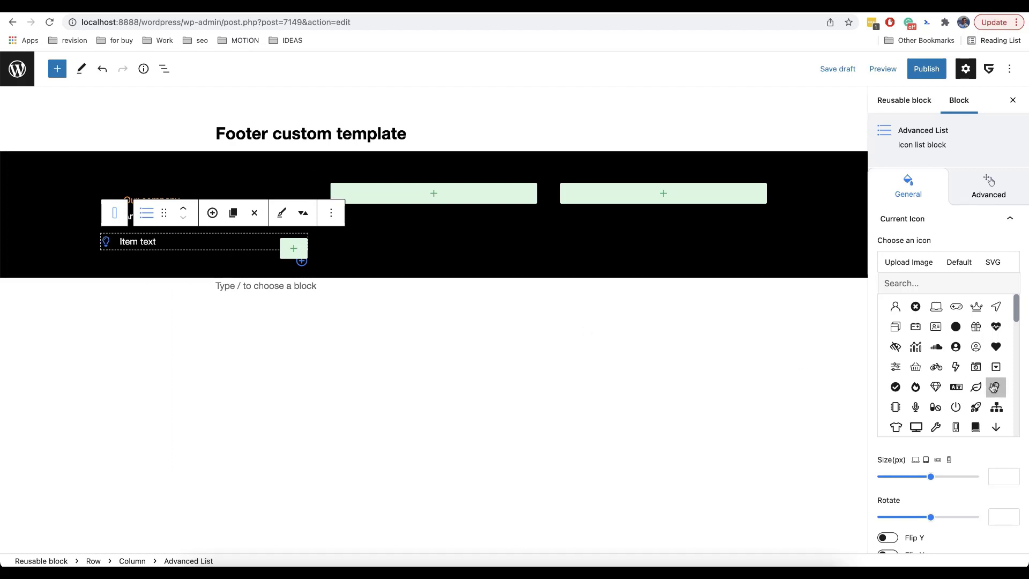
Set the section type of the footer template to Footer
{"action": "scroll", "coordinate": [972, 387], "scroll_direction": "down", "scroll_amount": 1}
{"action": "left_click", "coordinate": [409, 236]}
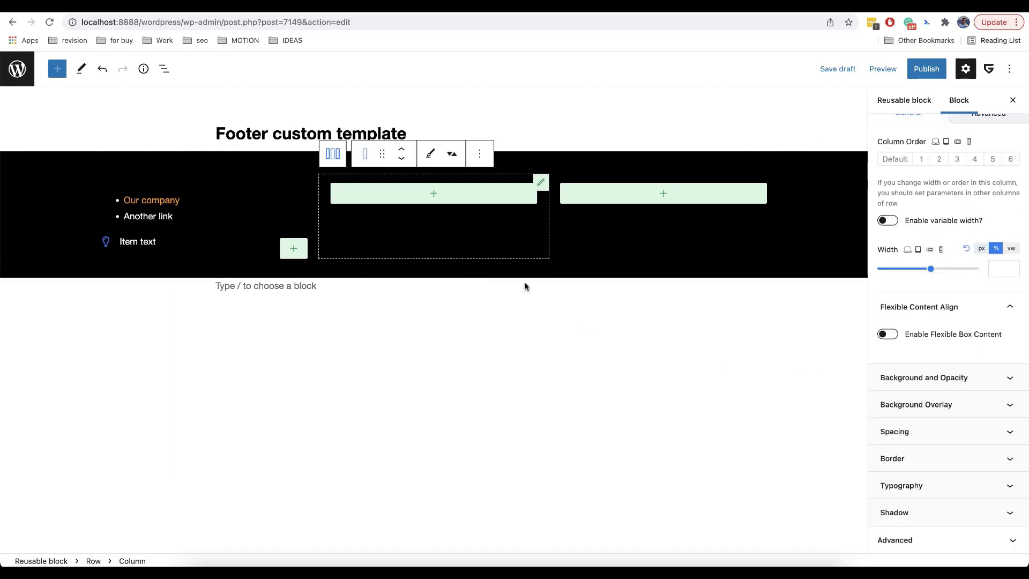
{"action": "left_click", "coordinate": [842, 154]}
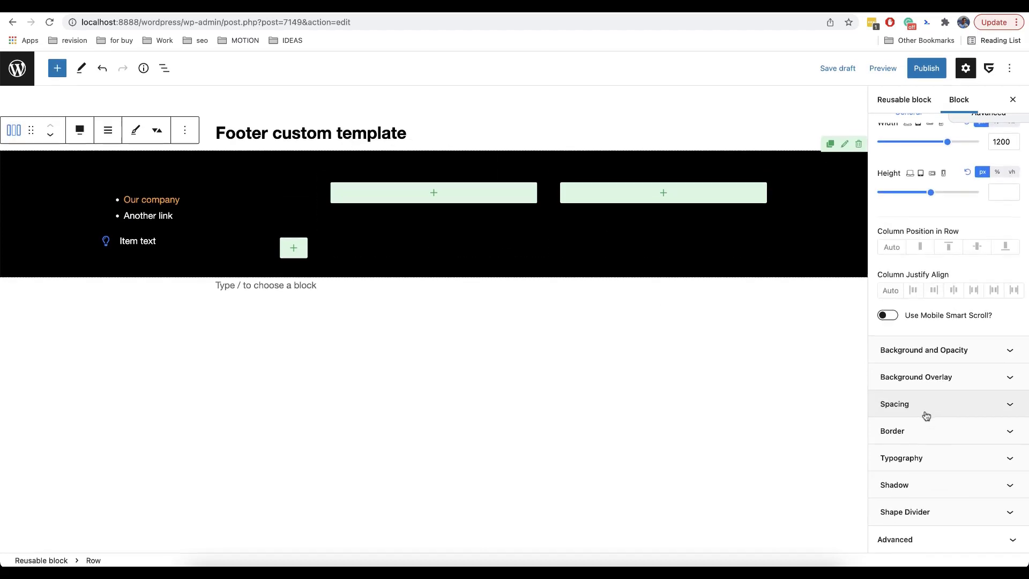
{"action": "scroll", "coordinate": [926, 416], "scroll_direction": "up", "scroll_amount": 5}
{"action": "left_click", "coordinate": [904, 100]}
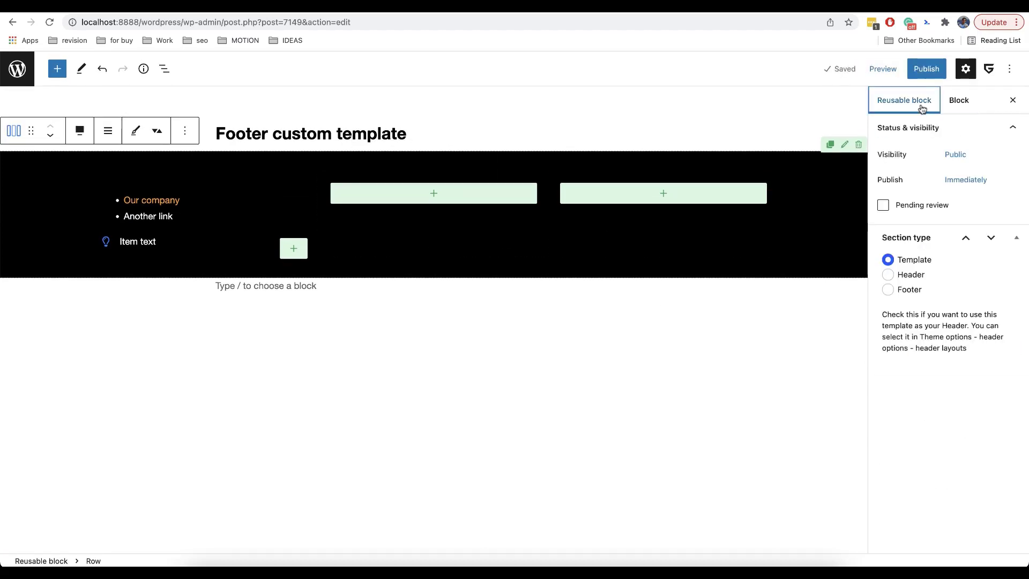
{"action": "left_click", "coordinate": [889, 290]}
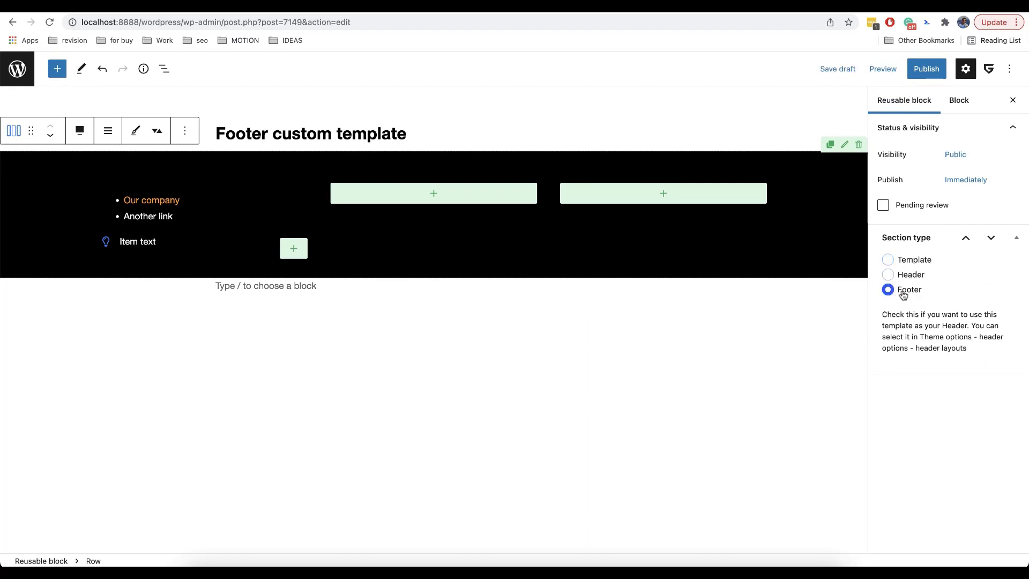
Publish the footer template and view the site's front page
{"action": "left_click", "coordinate": [926, 68]}
{"action": "left_click", "coordinate": [923, 70]}
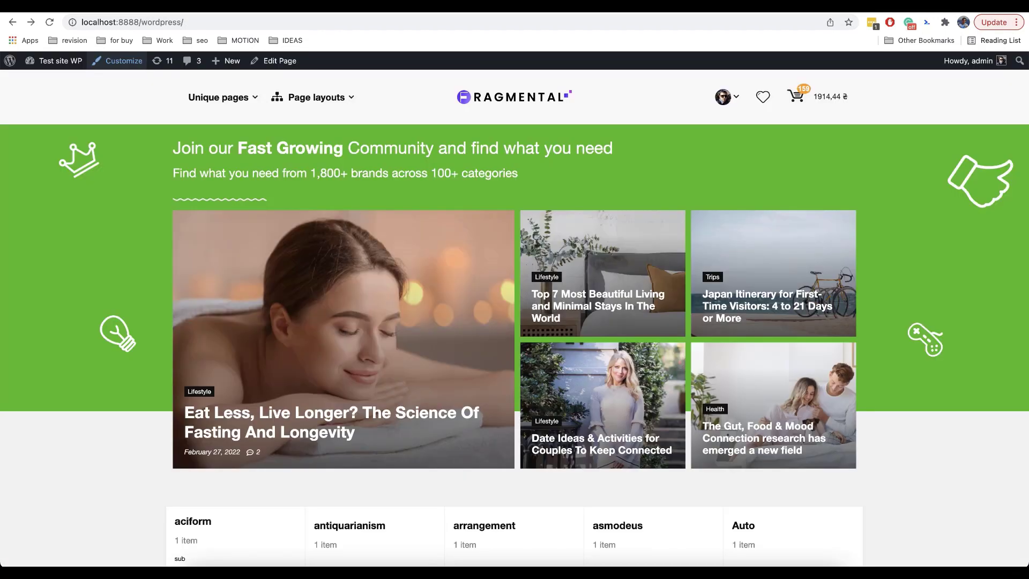
{"action": "scroll", "coordinate": [73, 285], "scroll_direction": "down", "scroll_amount": 1}
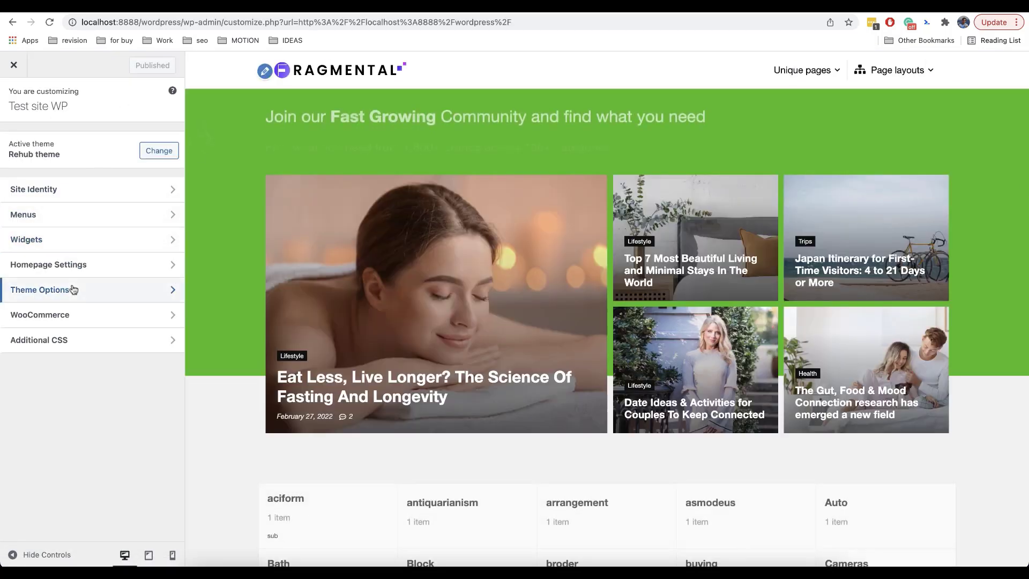
Choose "Footer custom template" as the custom footer in the theme's footer options and check the footer in the page preview
{"action": "left_click", "coordinate": [74, 290]}
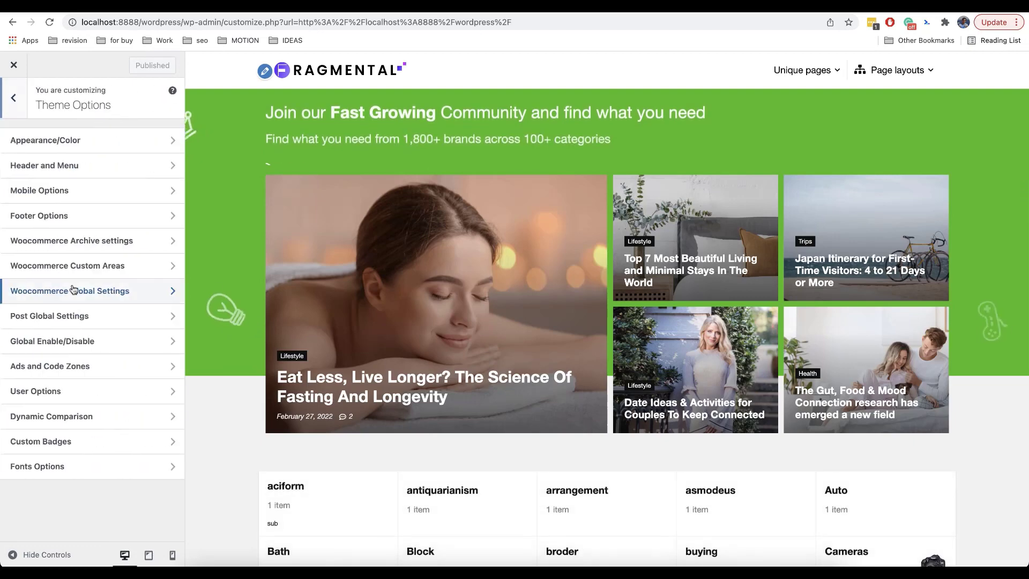
{"action": "left_click", "coordinate": [86, 215]}
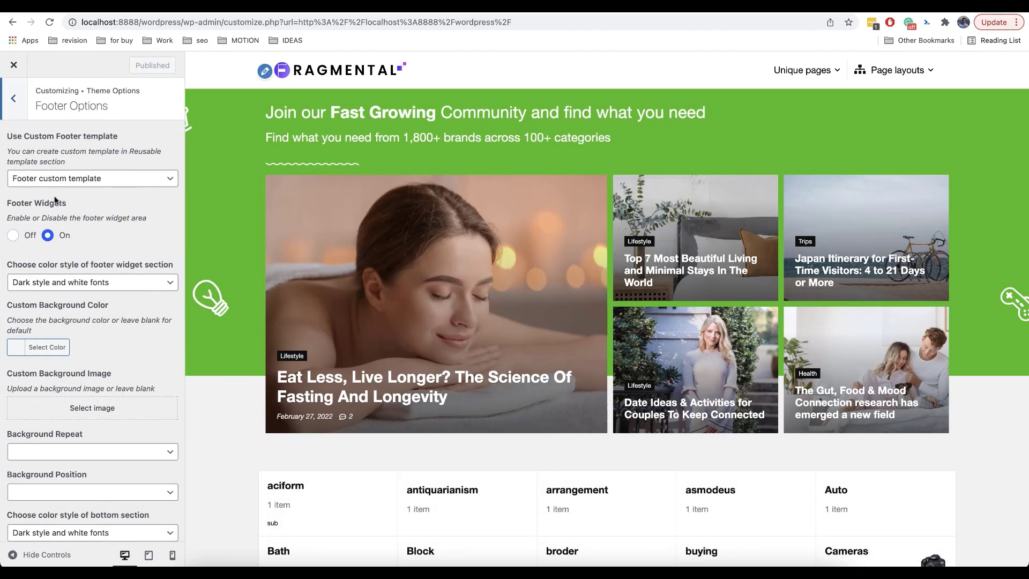
{"action": "left_click", "coordinate": [51, 182]}
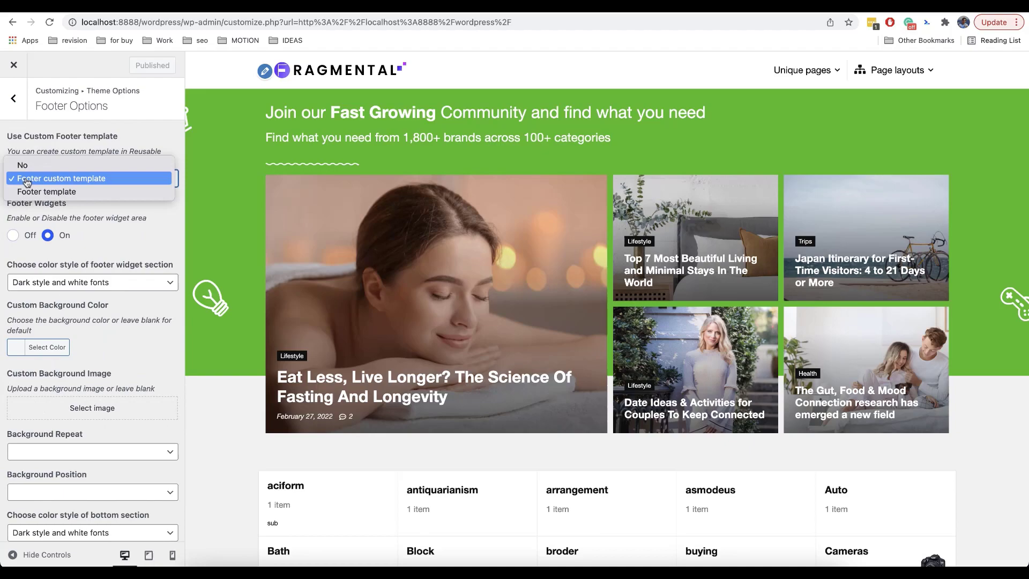
{"action": "left_click", "coordinate": [66, 180]}
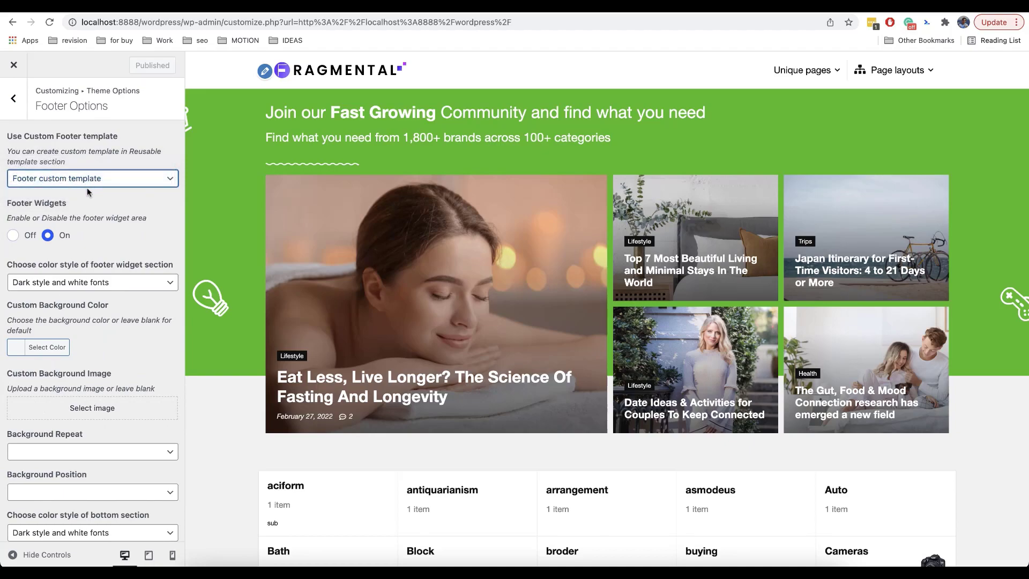
{"action": "scroll", "coordinate": [351, 318], "scroll_direction": "down", "scroll_amount": 15}
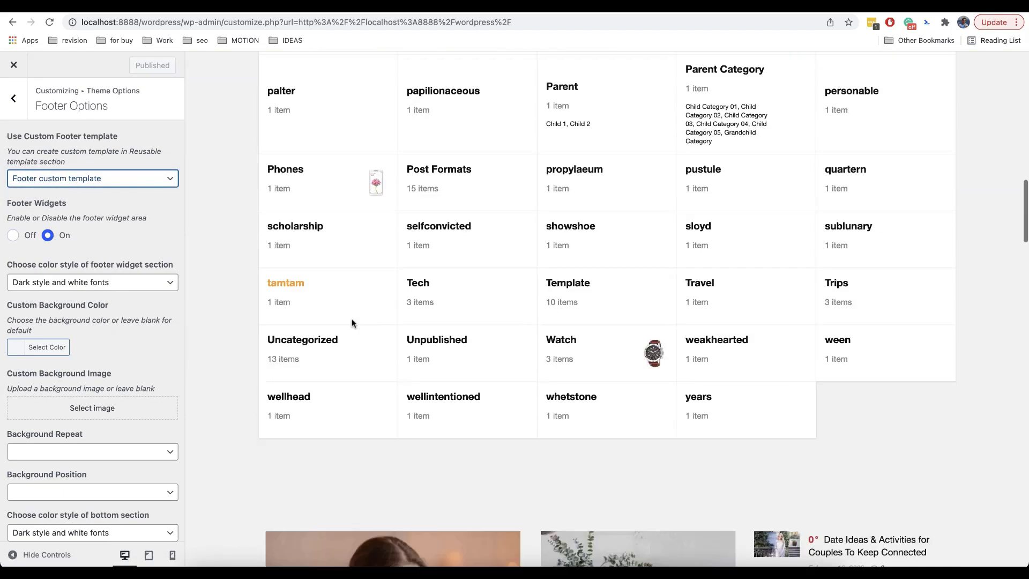
{"action": "scroll", "coordinate": [352, 322], "scroll_direction": "down", "scroll_amount": 10}
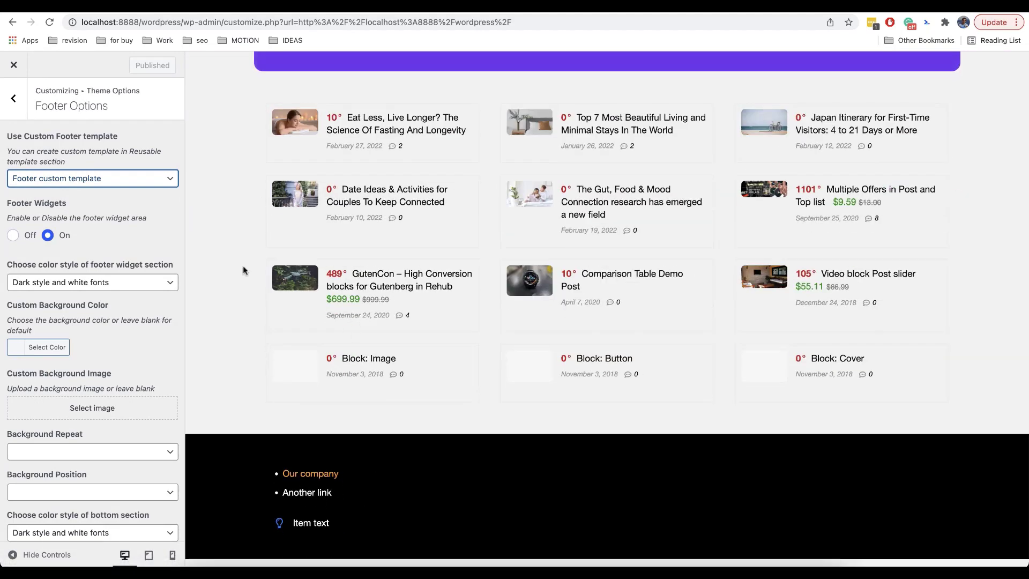
Set the custom footer template to No and check the footer area in the page preview
{"action": "left_click", "coordinate": [138, 179]}
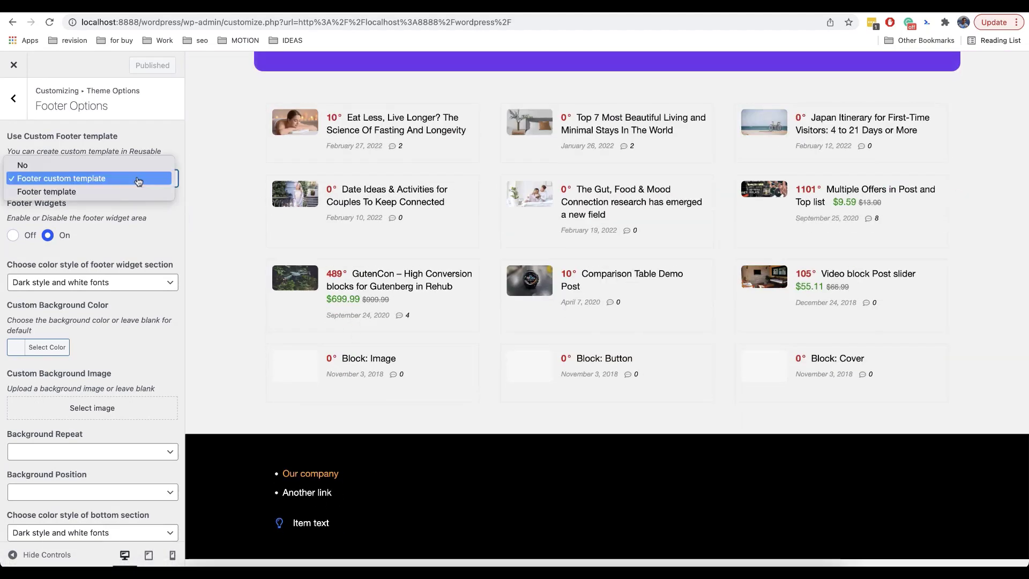
{"action": "left_click", "coordinate": [102, 169]}
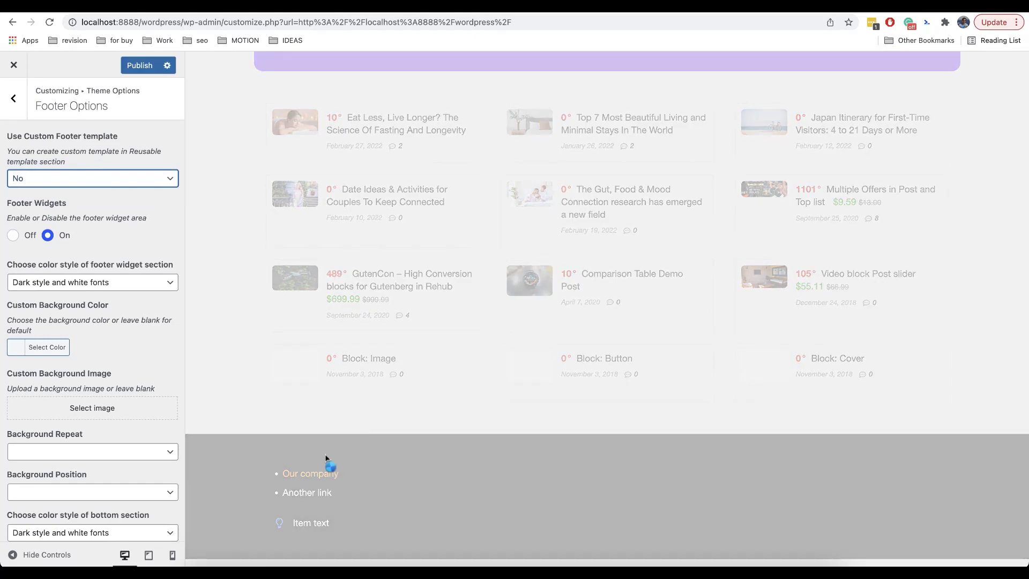
{"action": "scroll", "coordinate": [550, 298], "scroll_direction": "down", "scroll_amount": 5}
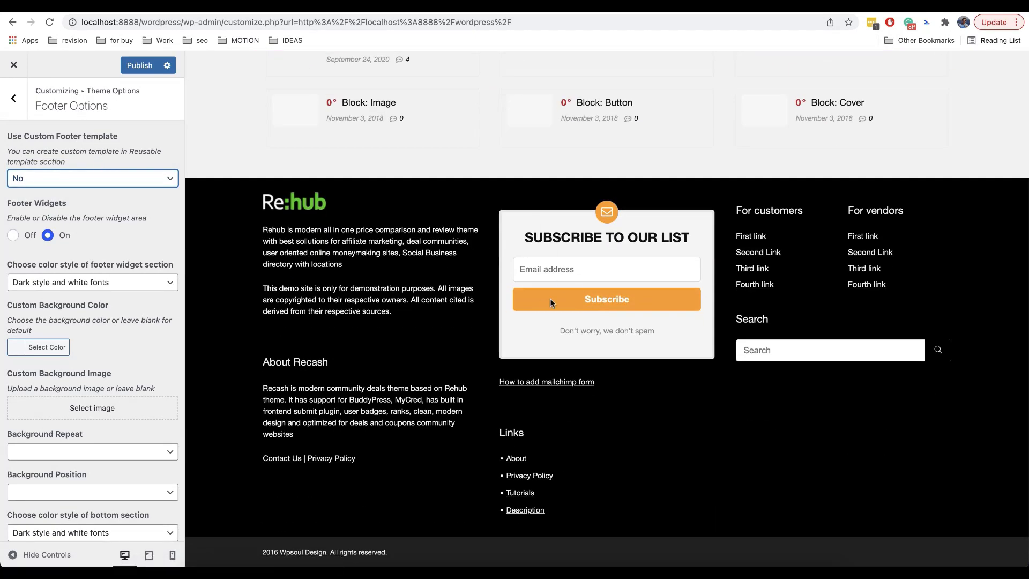
Open the site's widget management page and examine the contents of the Footer 1 and Bottom Custom Footer Area widget areas
{"action": "left_click", "coordinate": [187, 11]}
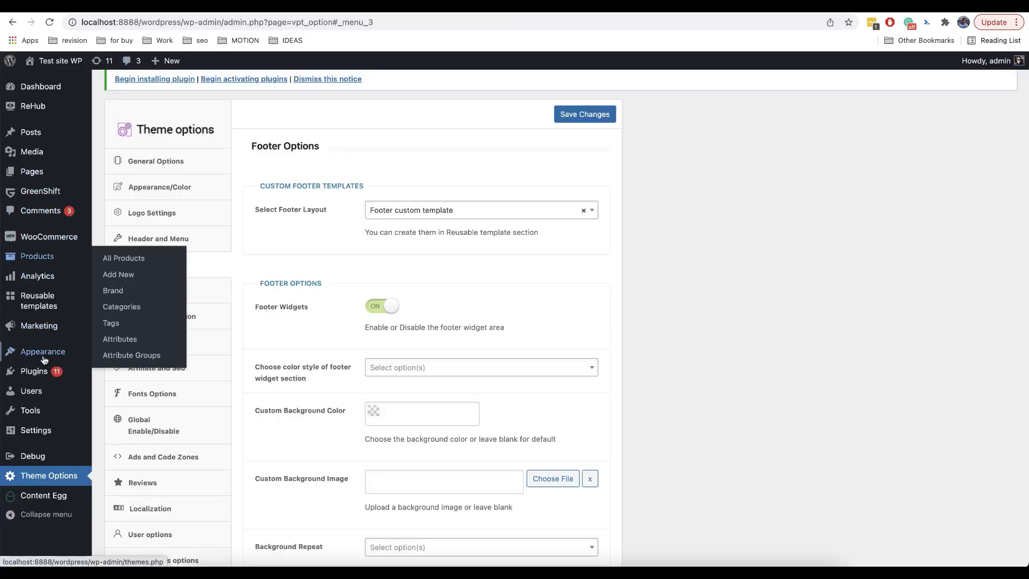
{"action": "mouse_move", "coordinate": [80, 353]}
{"action": "left_click", "coordinate": [121, 385]}
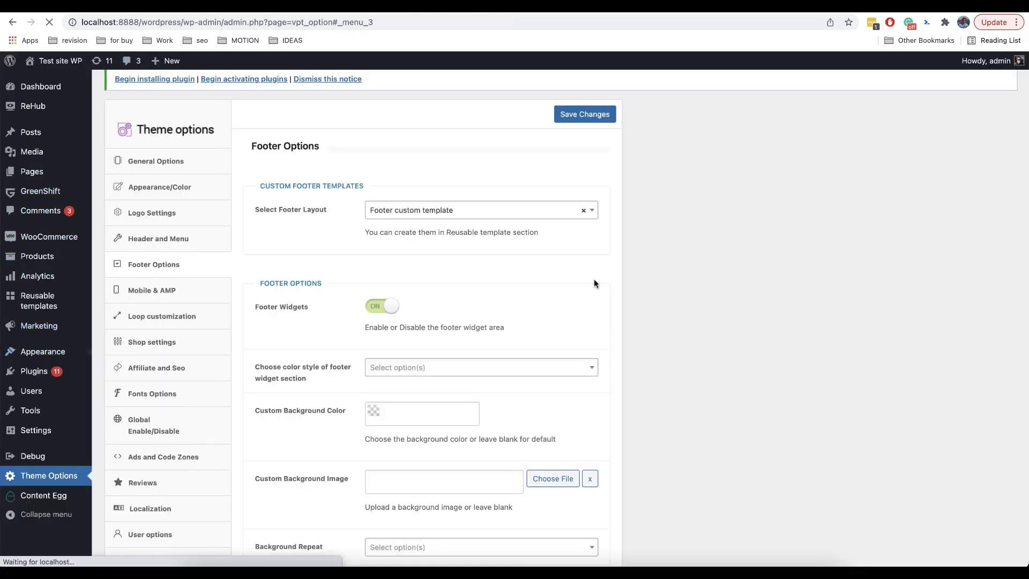
{"action": "scroll", "coordinate": [586, 303], "scroll_direction": "down", "scroll_amount": 3}
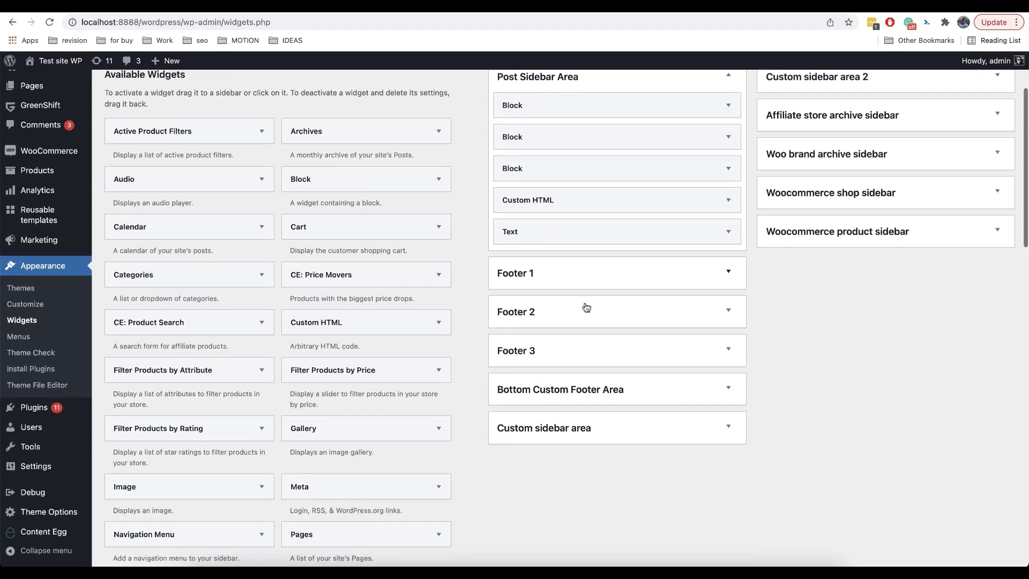
{"action": "left_click", "coordinate": [558, 268]}
{"action": "scroll", "coordinate": [559, 267], "scroll_direction": "down", "scroll_amount": 2}
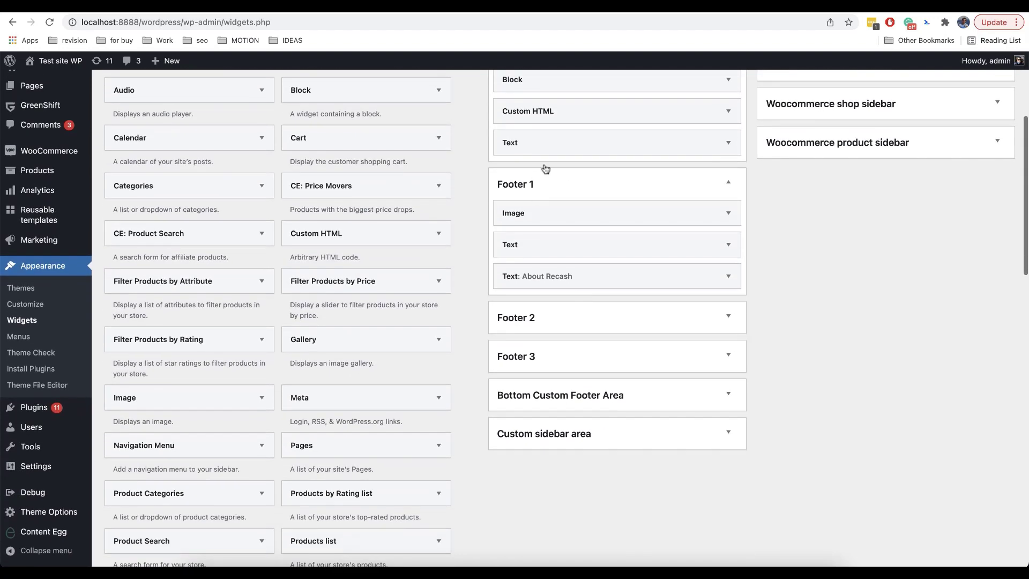
{"action": "scroll", "coordinate": [563, 314], "scroll_direction": "down", "scroll_amount": 2}
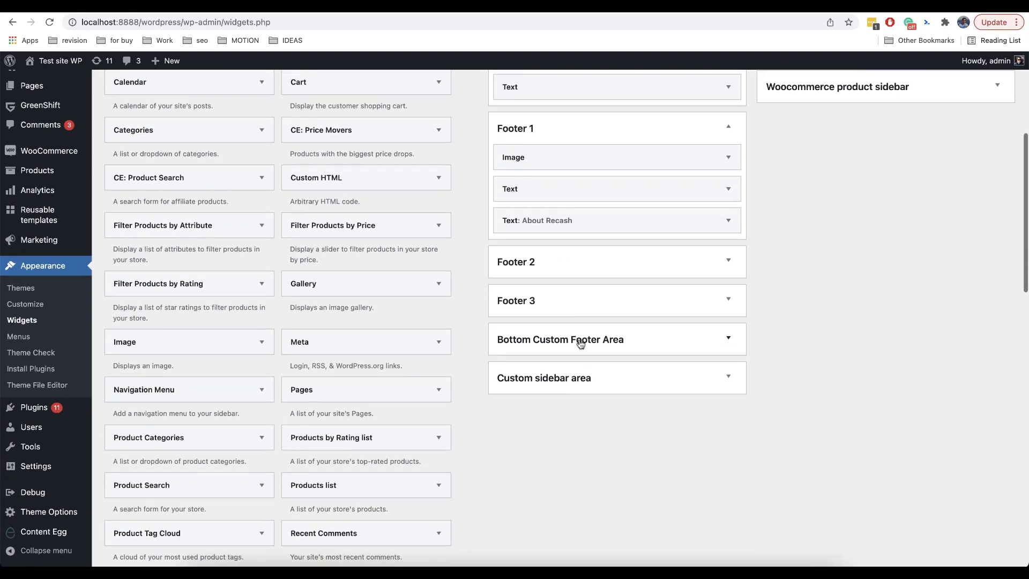
{"action": "left_click", "coordinate": [574, 345]}
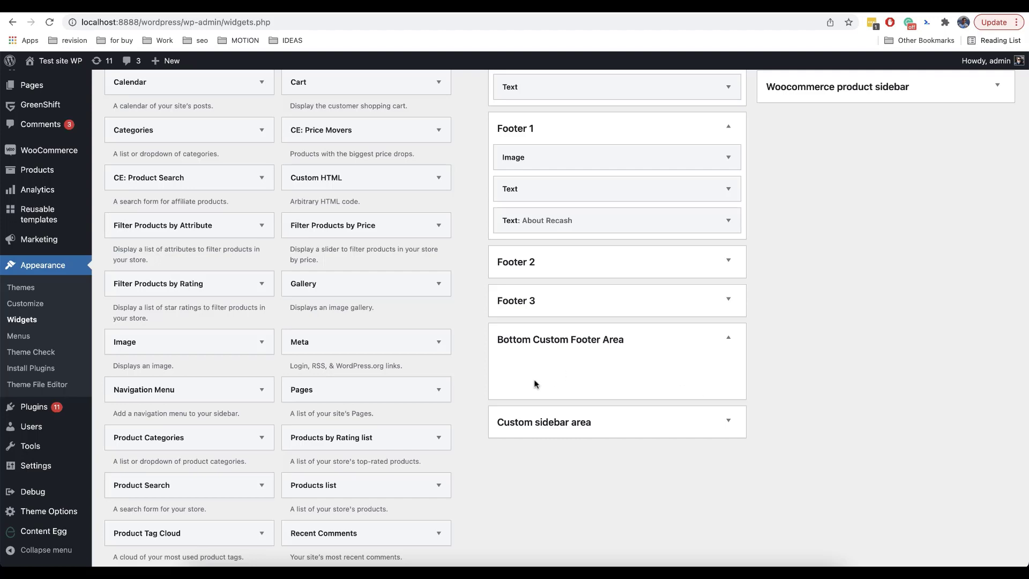
{"action": "scroll", "coordinate": [735, 371], "scroll_direction": "up", "scroll_amount": 5}
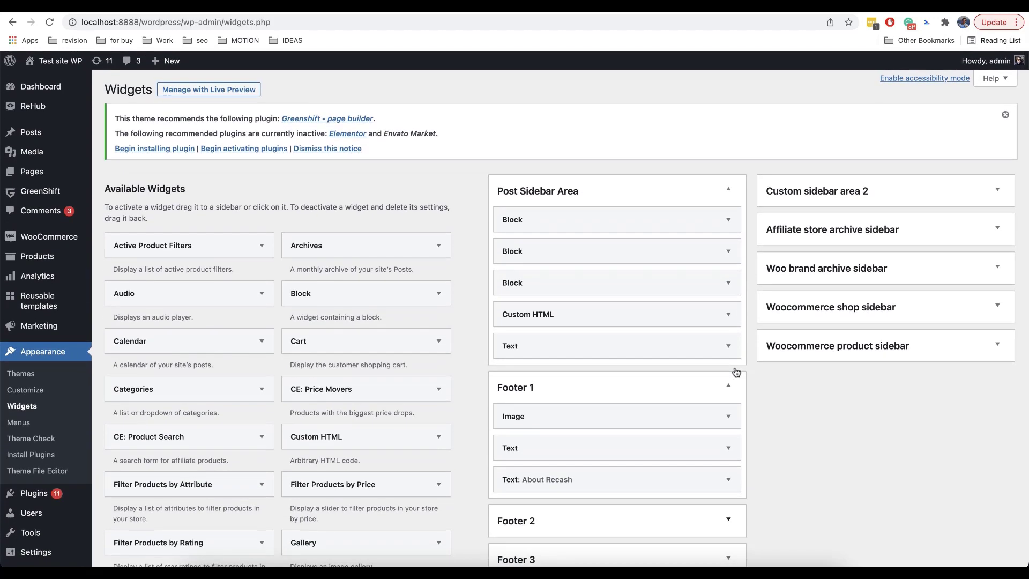